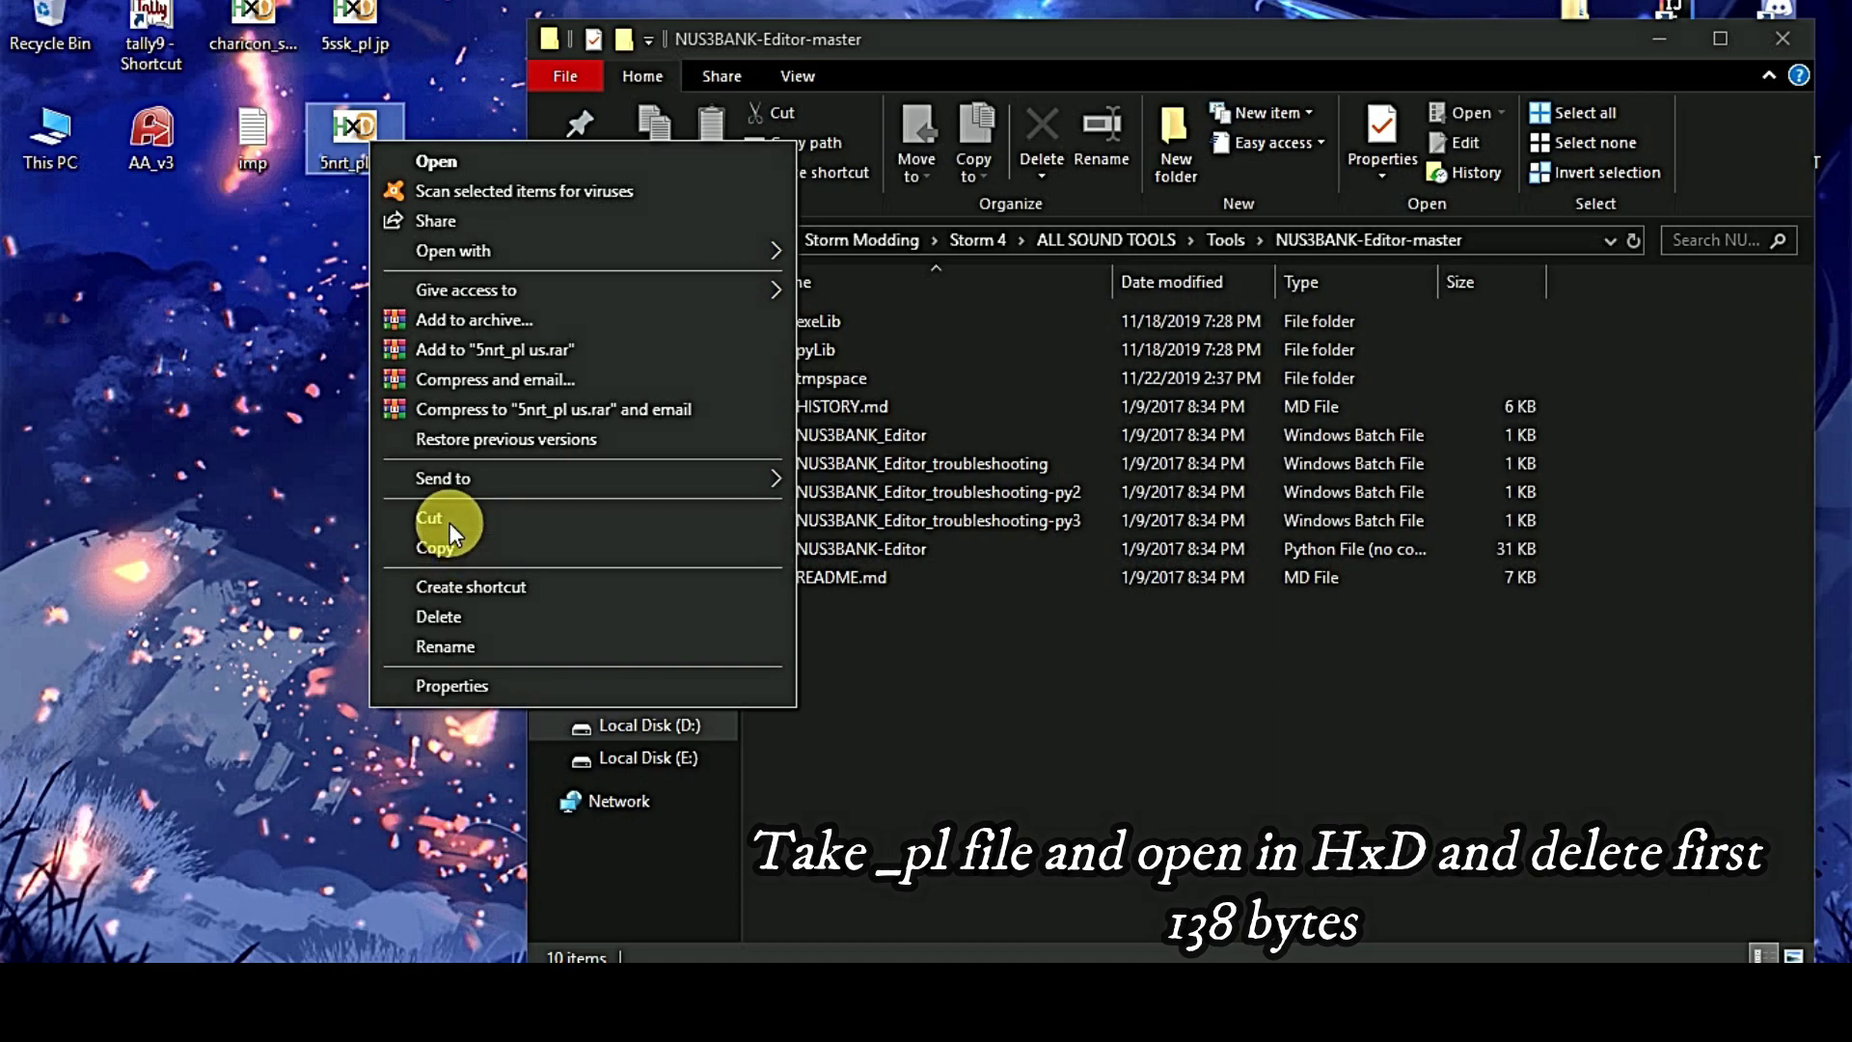
- Move the 5nrt_pl us XFBIN file from the desktop into the NUS3BANK-Editor-master folder and refresh the listing
click(993, 708)
key(ctrl+v)
click(1009, 738)
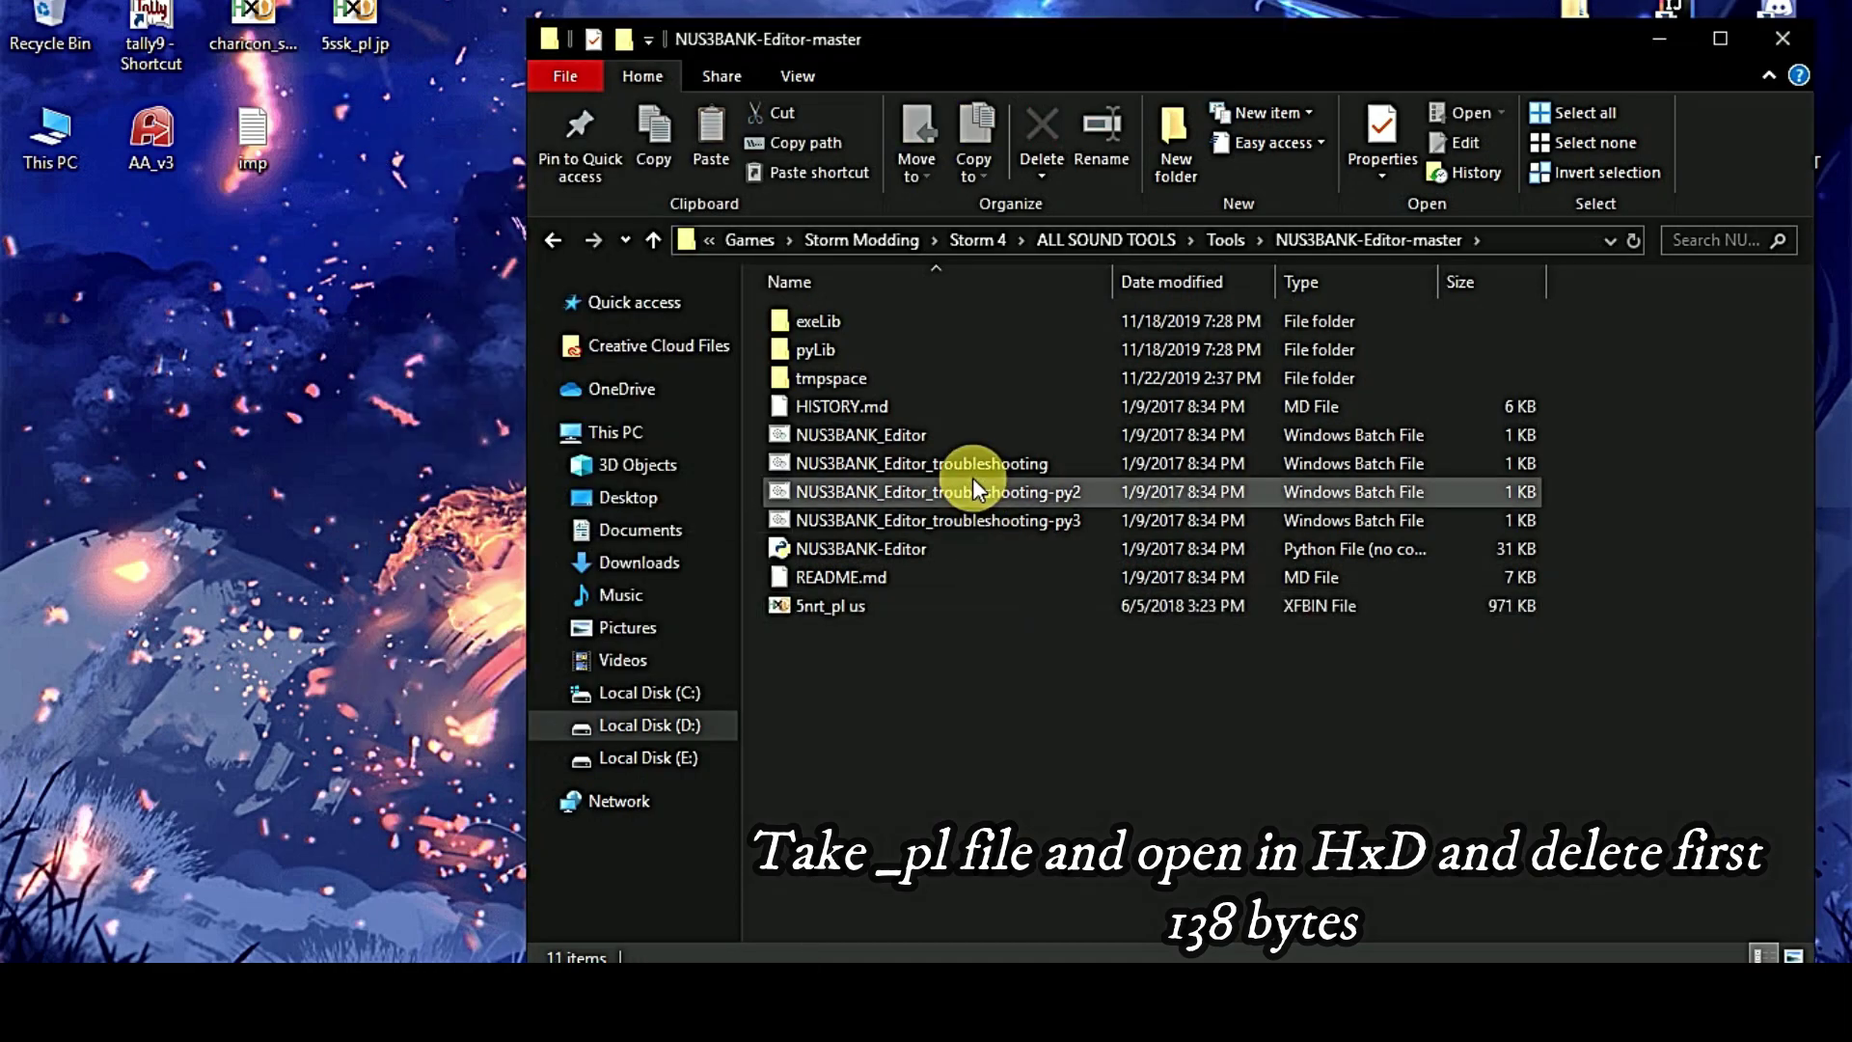
click(1628, 240)
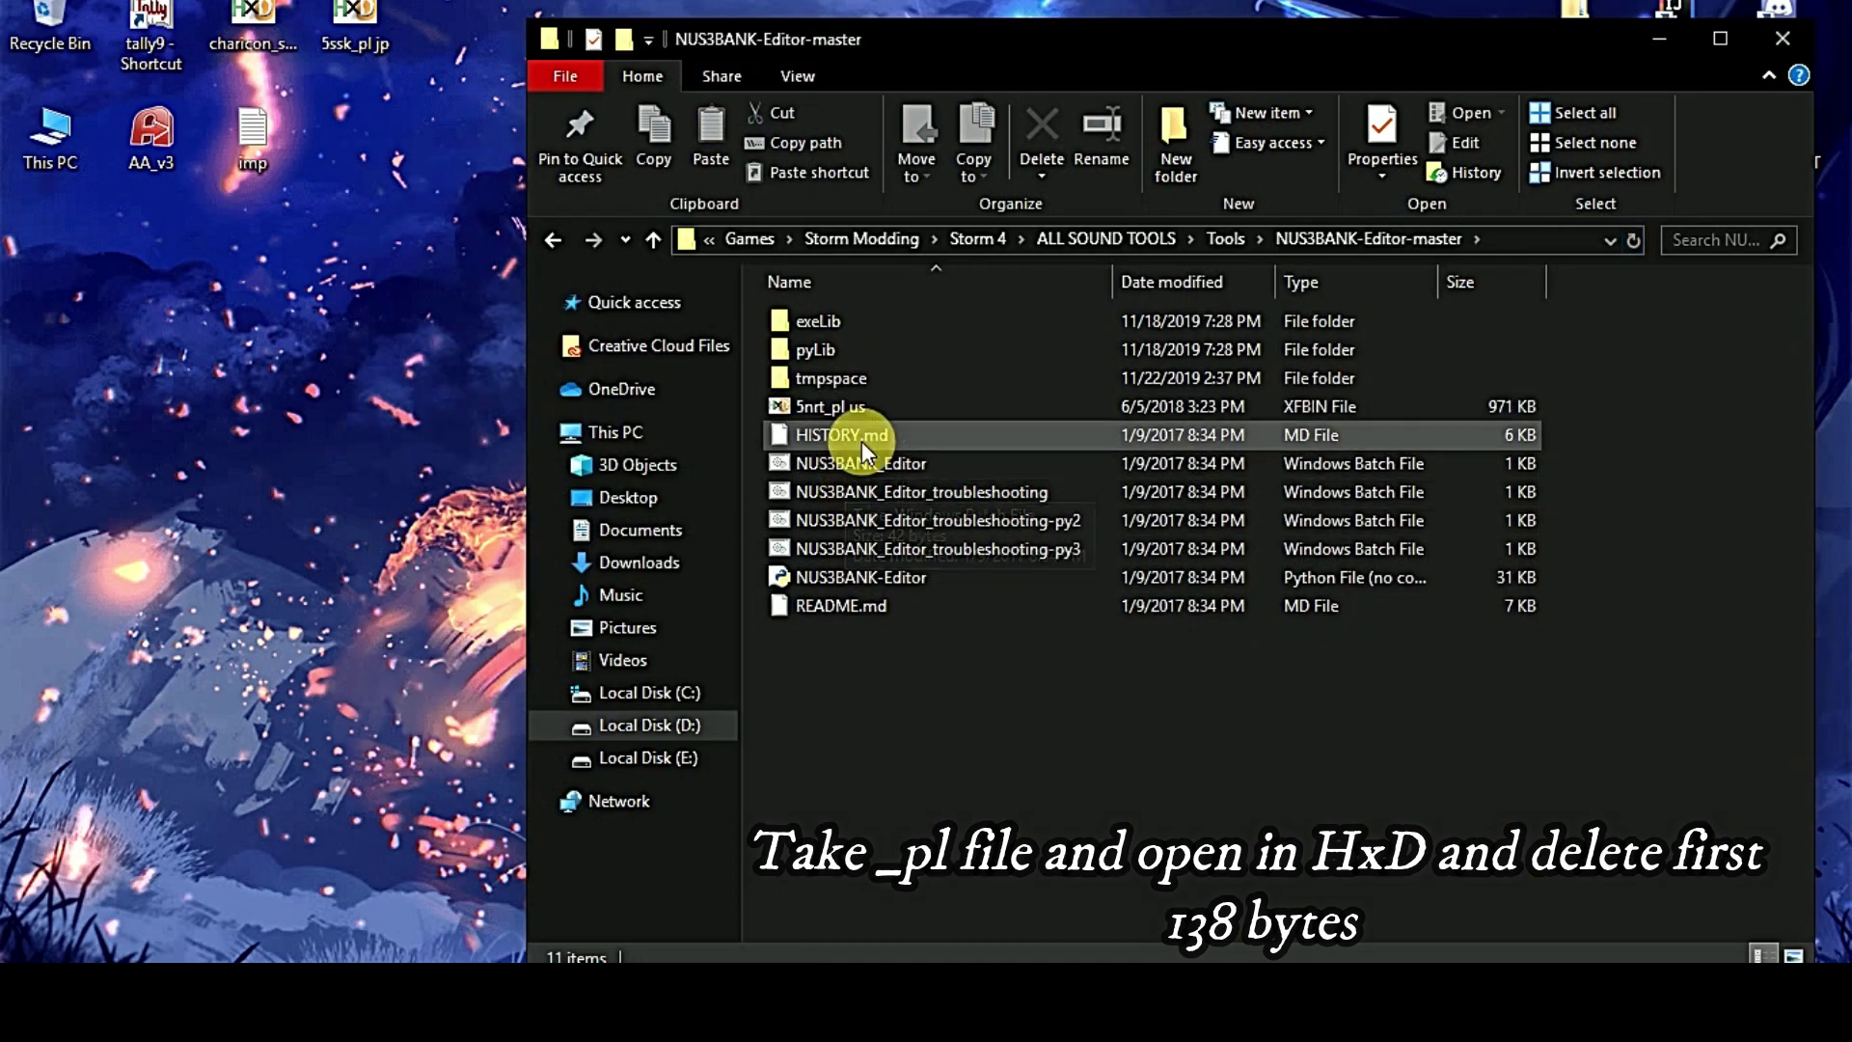
- Open the 5nrt_pl us XFBIN file in HxD and delete its first 138 bytes (hex), offsets 0 to 137, before NUS3
click(907, 408)
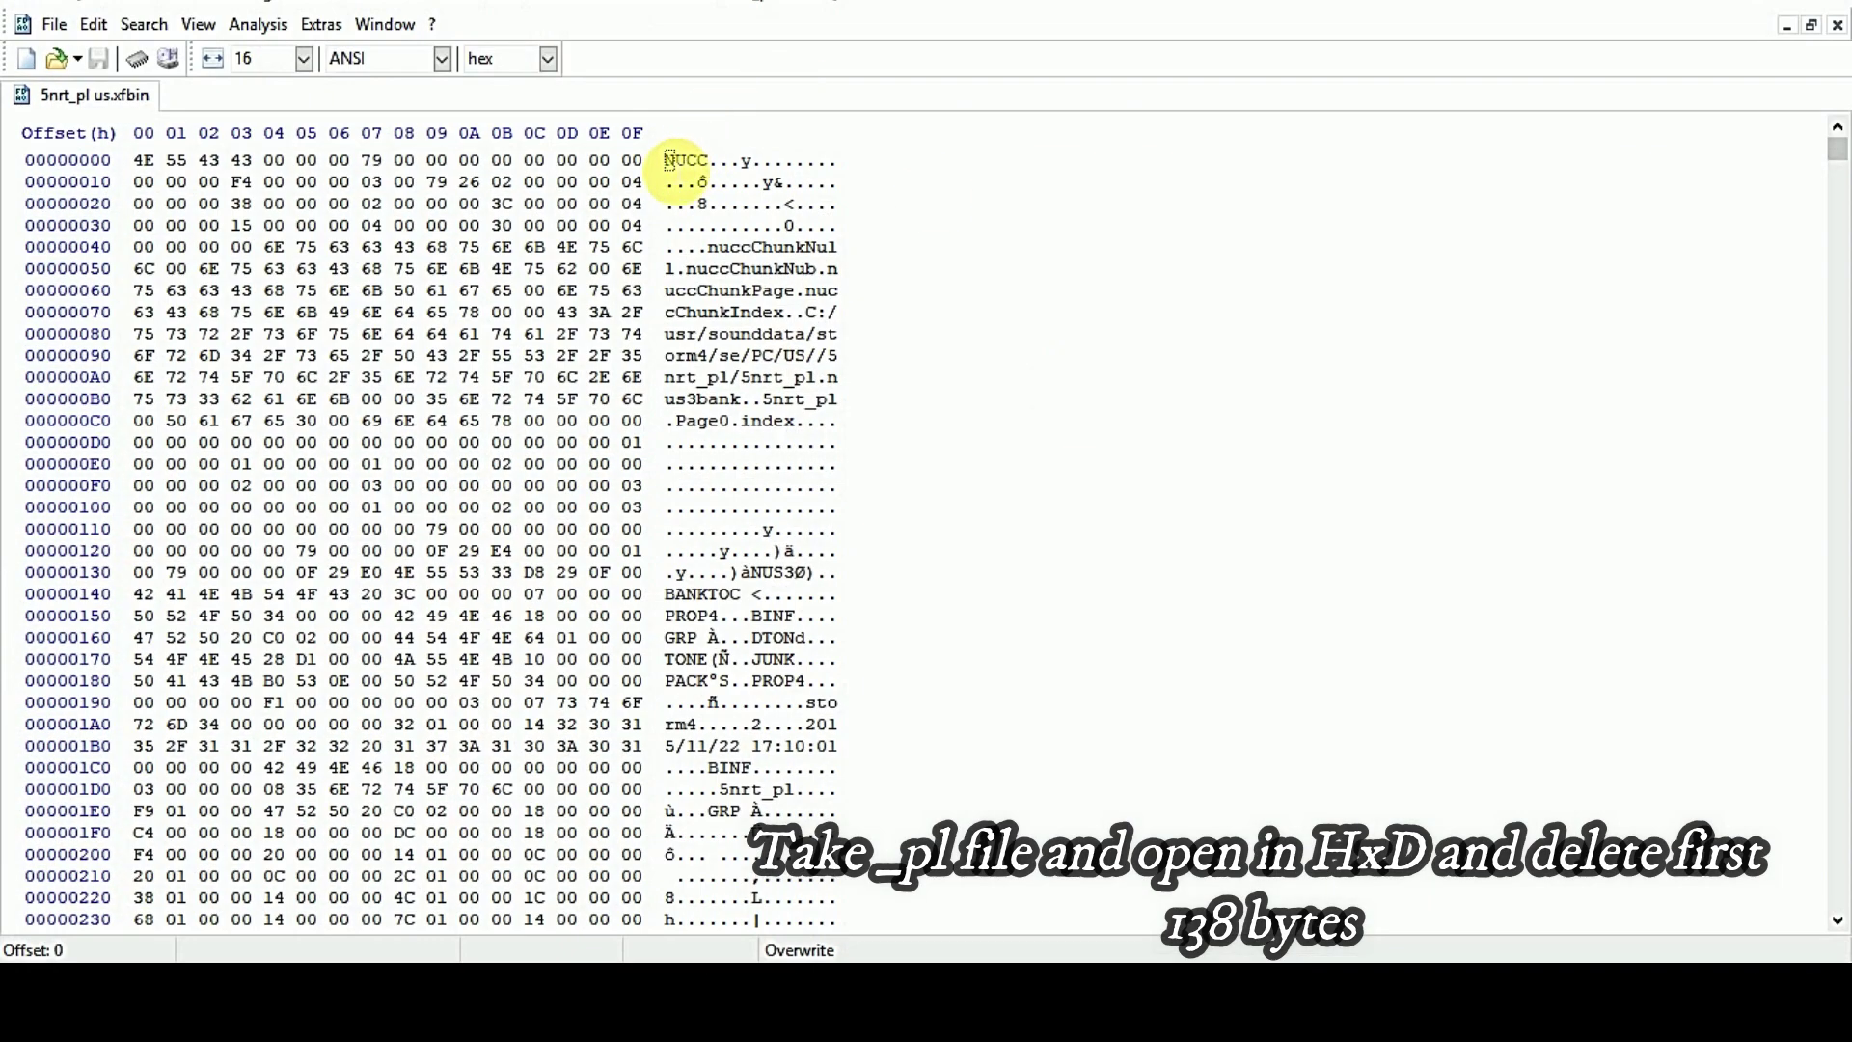
drag(669, 160, 755, 575)
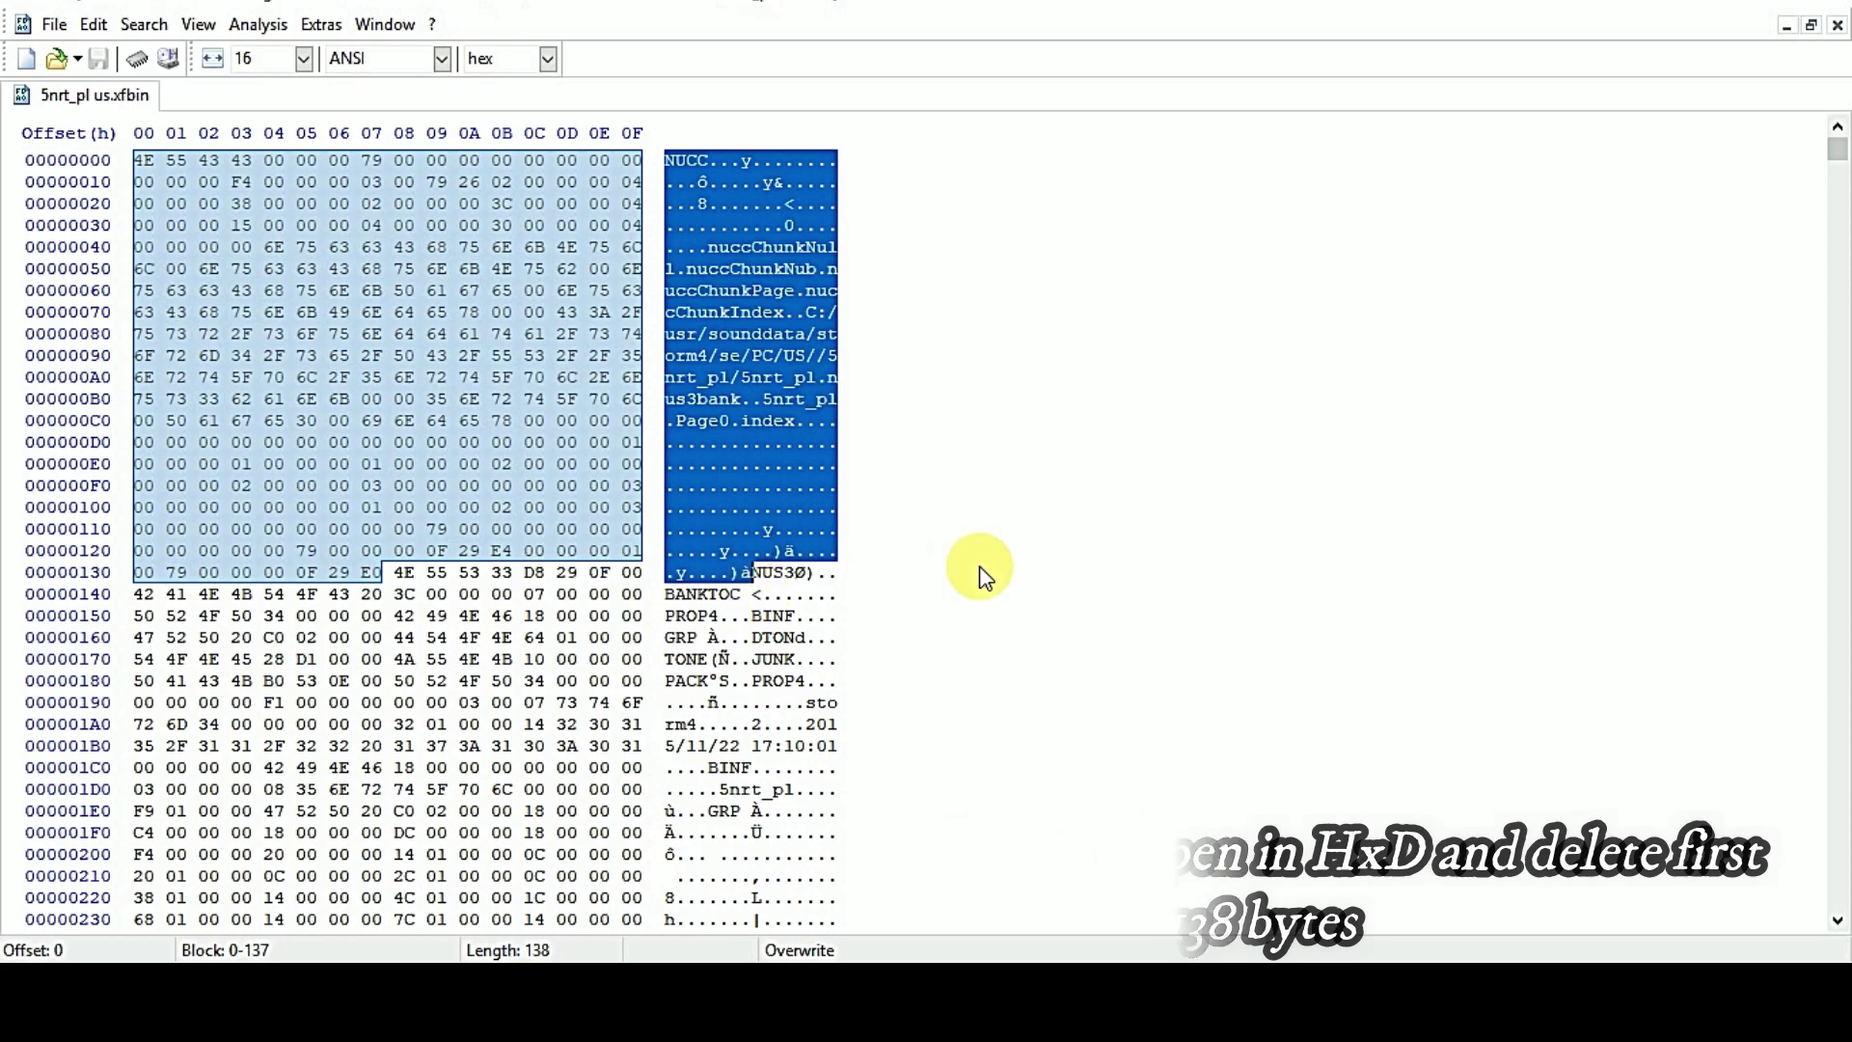
key(Delete)
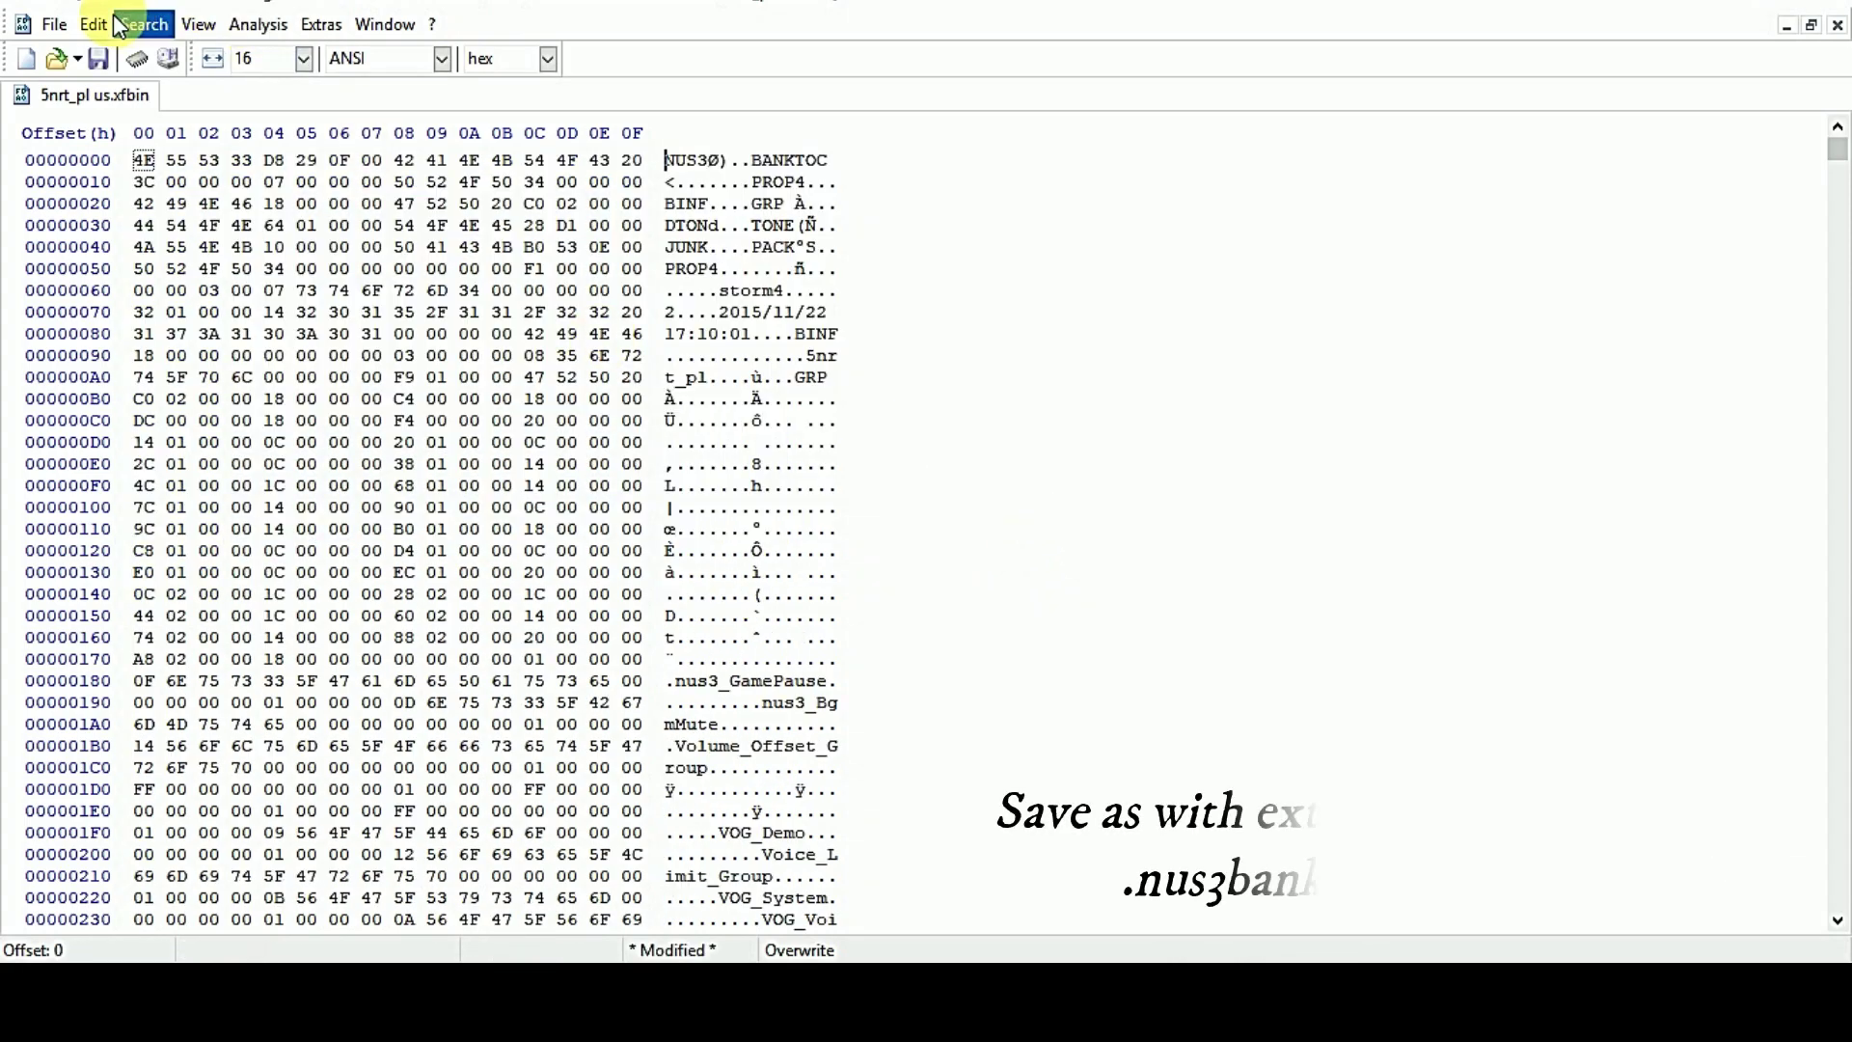
- Save the trimmed file in the NUS3BANK-Editor-master folder as 5nrt_pl us.nus3bank
click(53, 24)
click(97, 160)
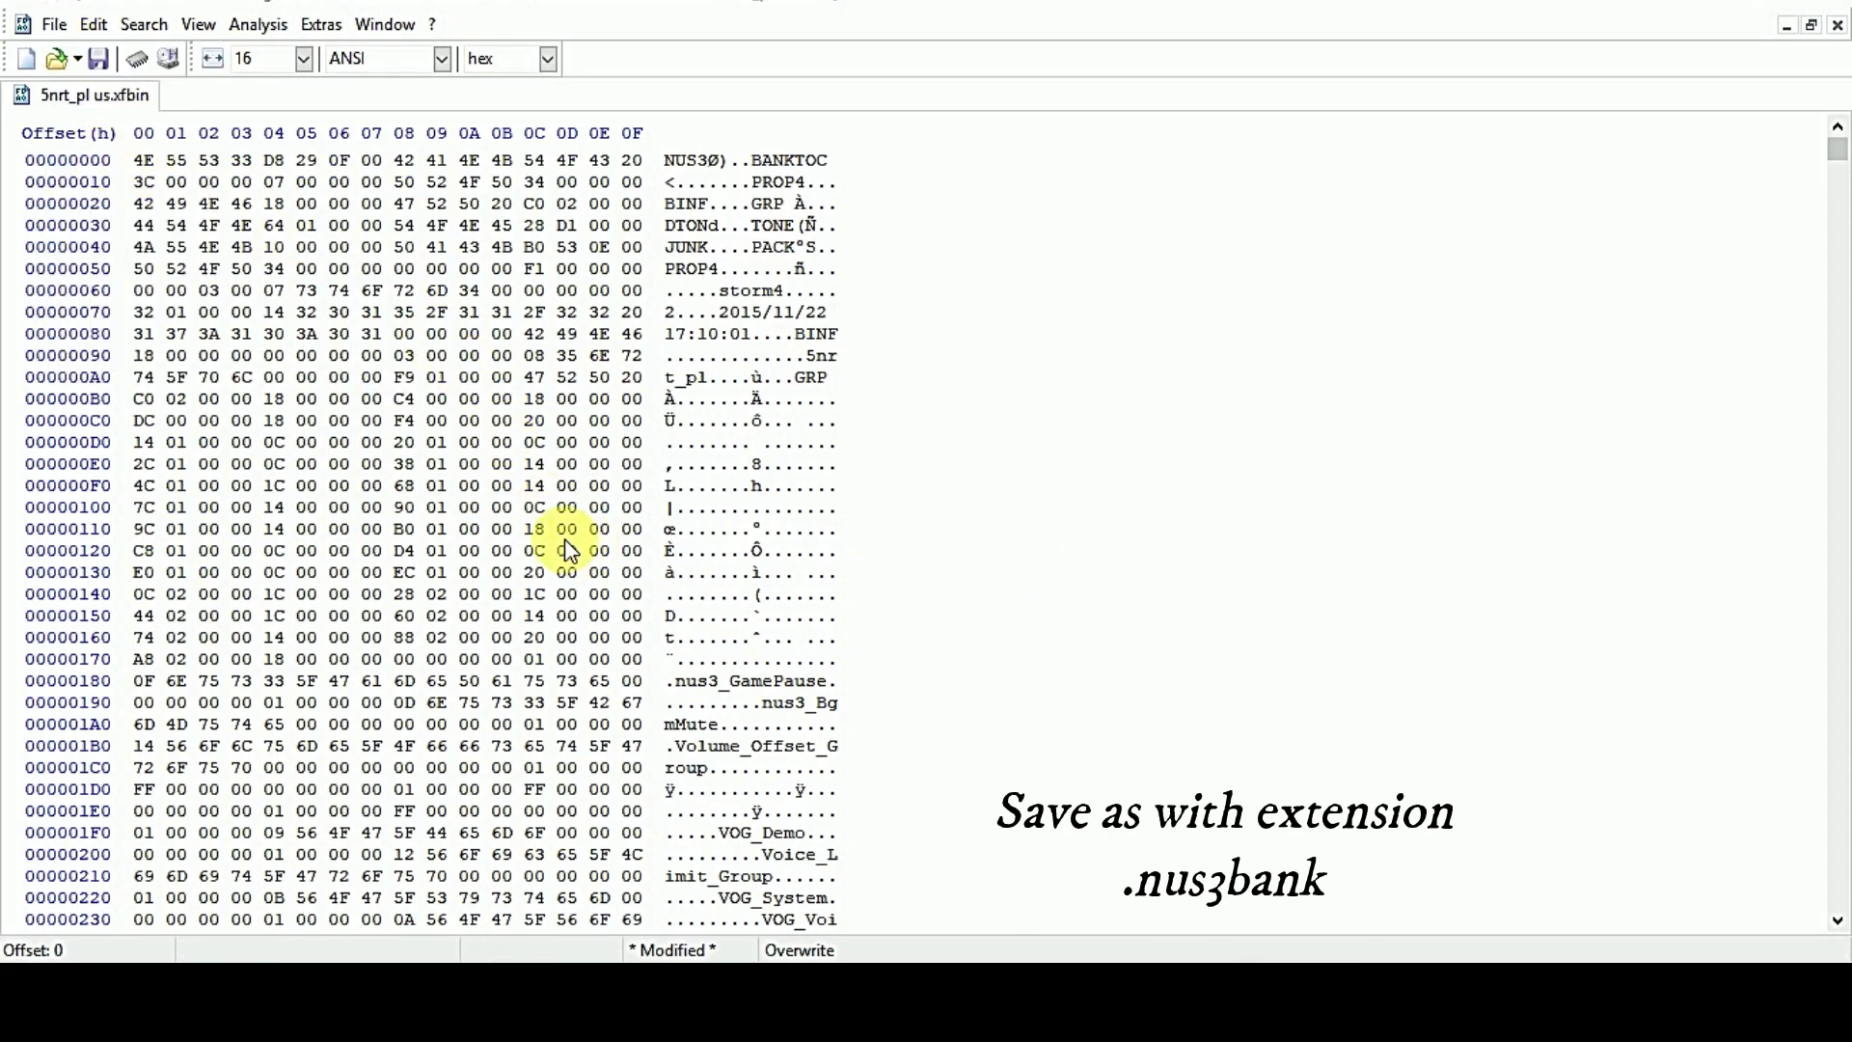
text(.nus3ban)
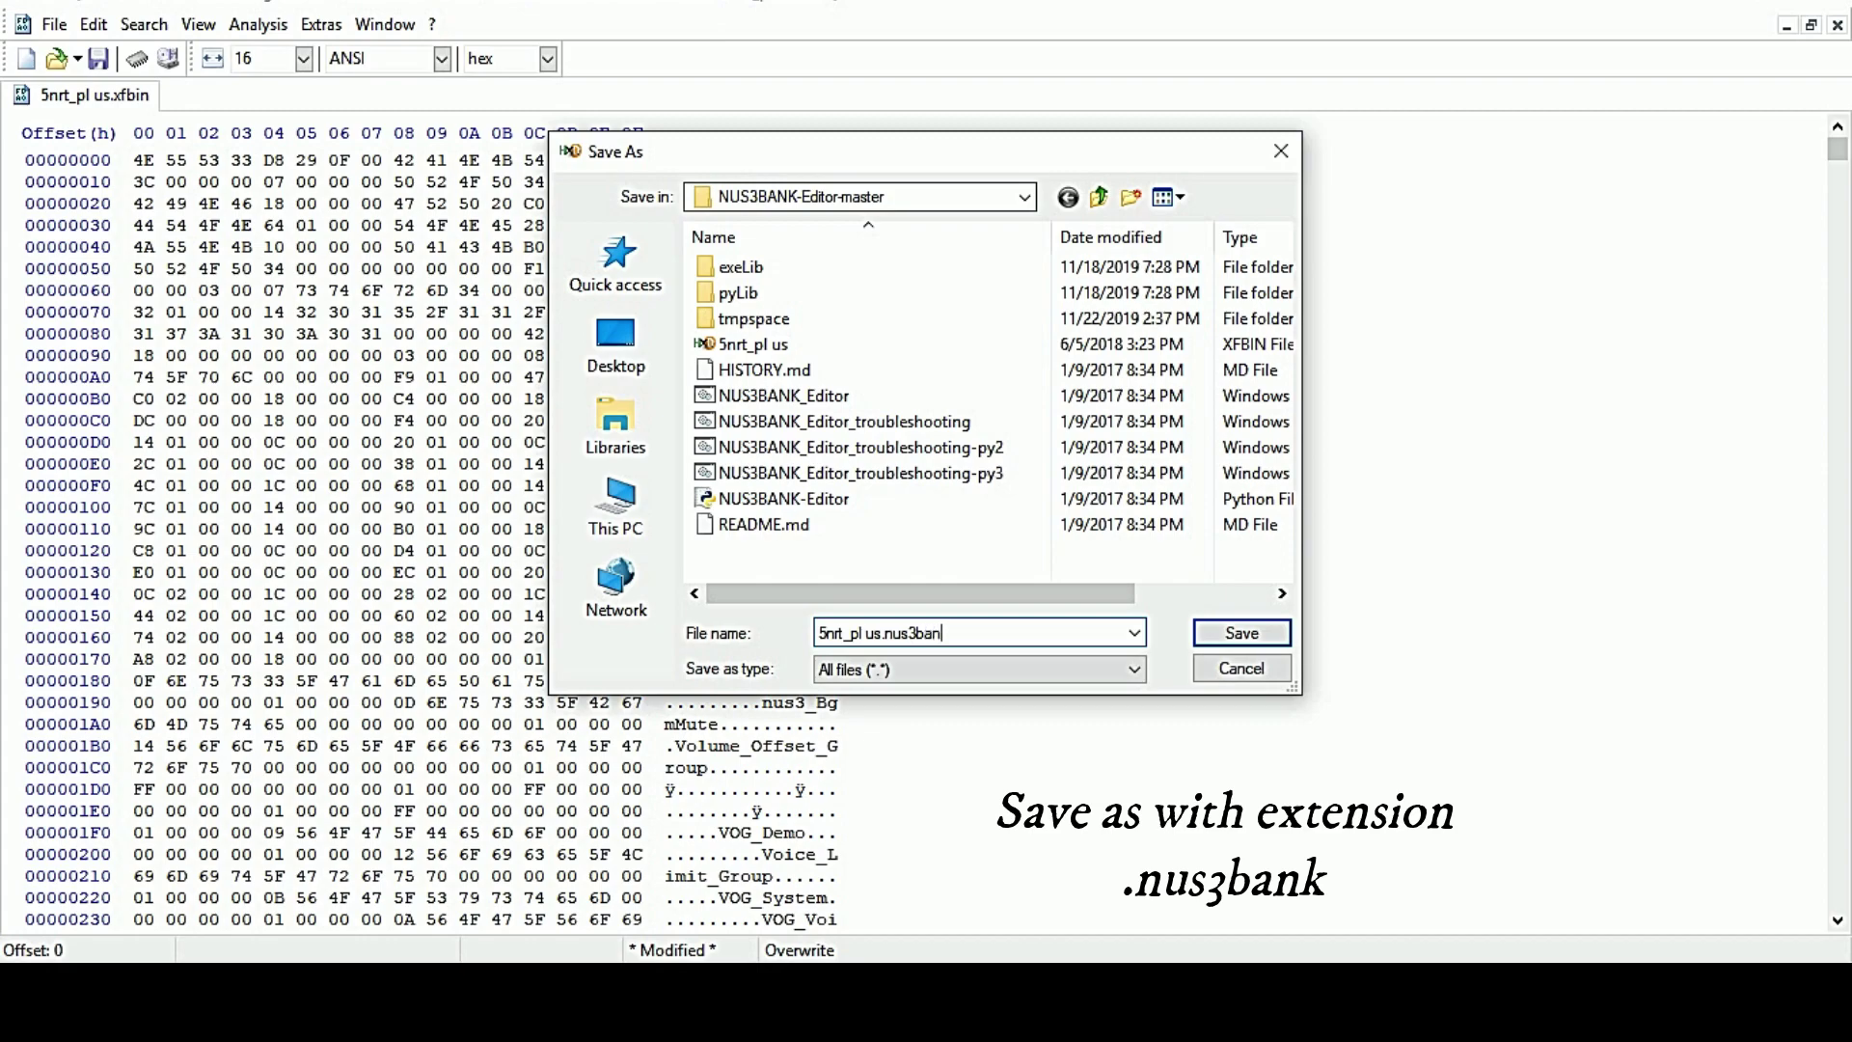
text(k)
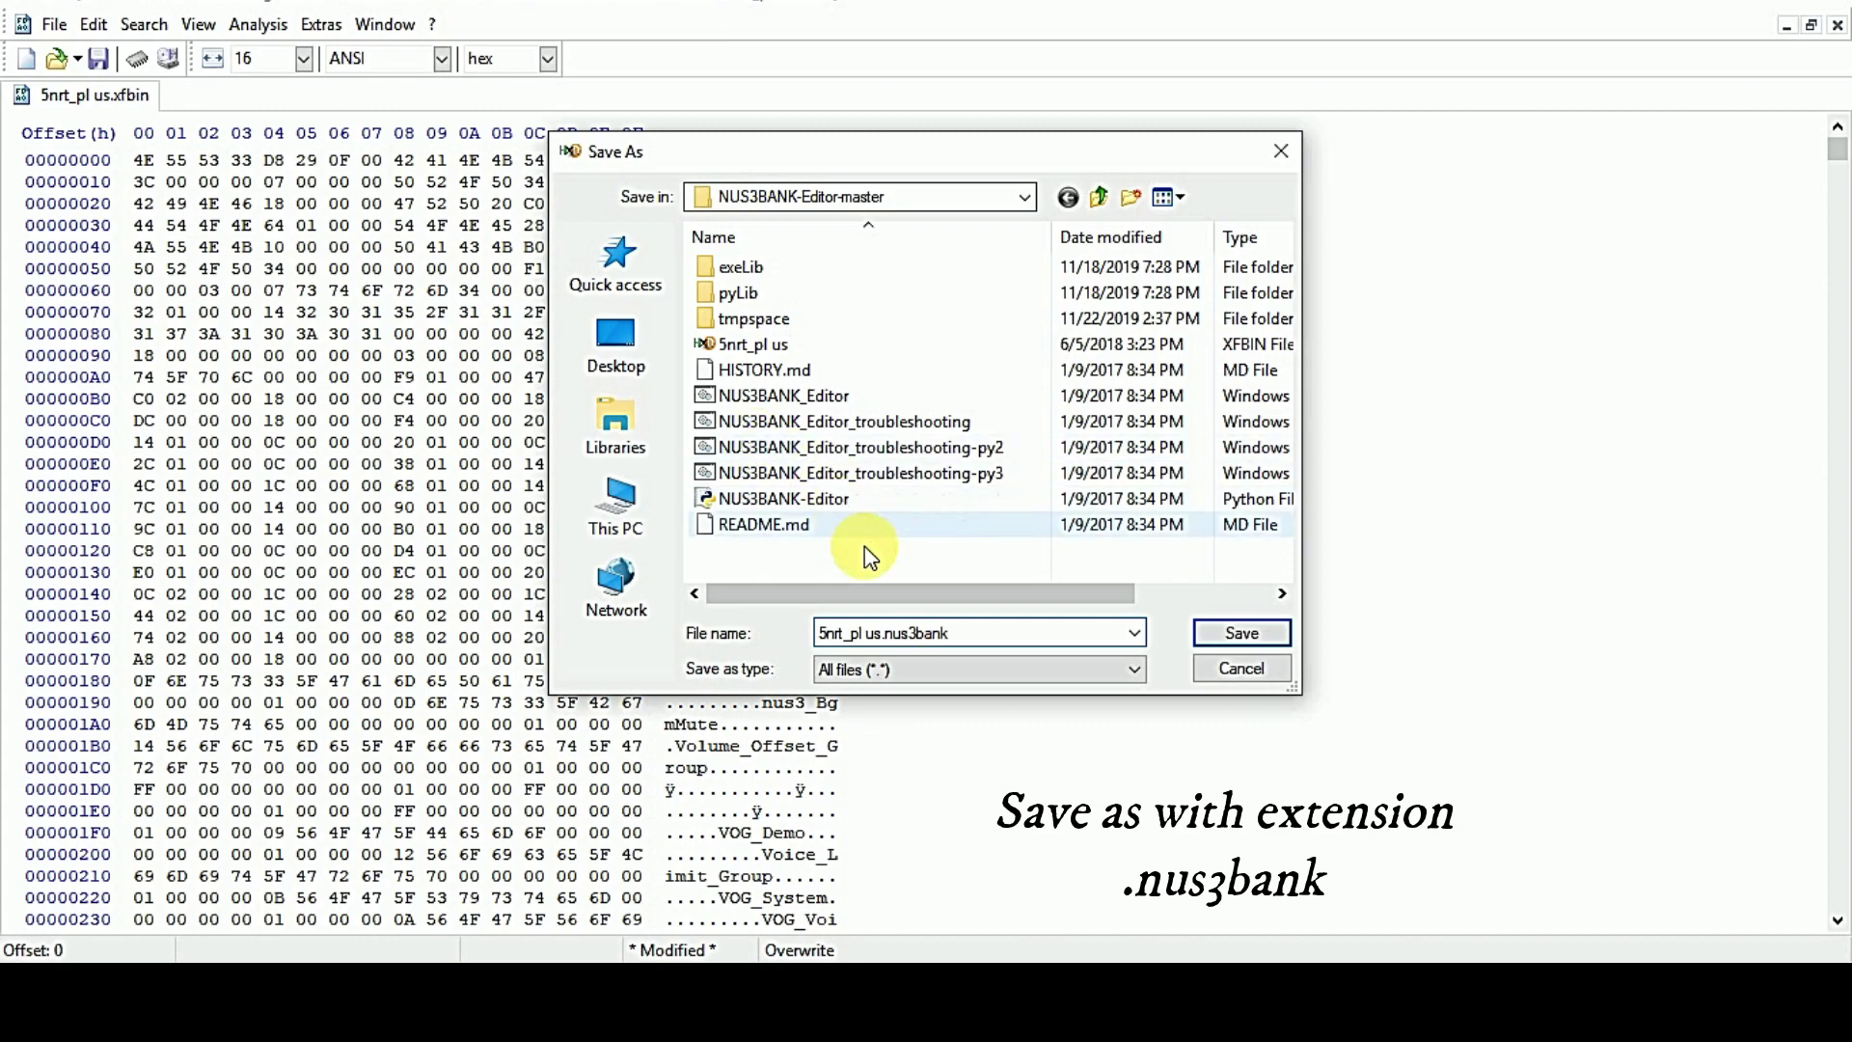
click(1237, 635)
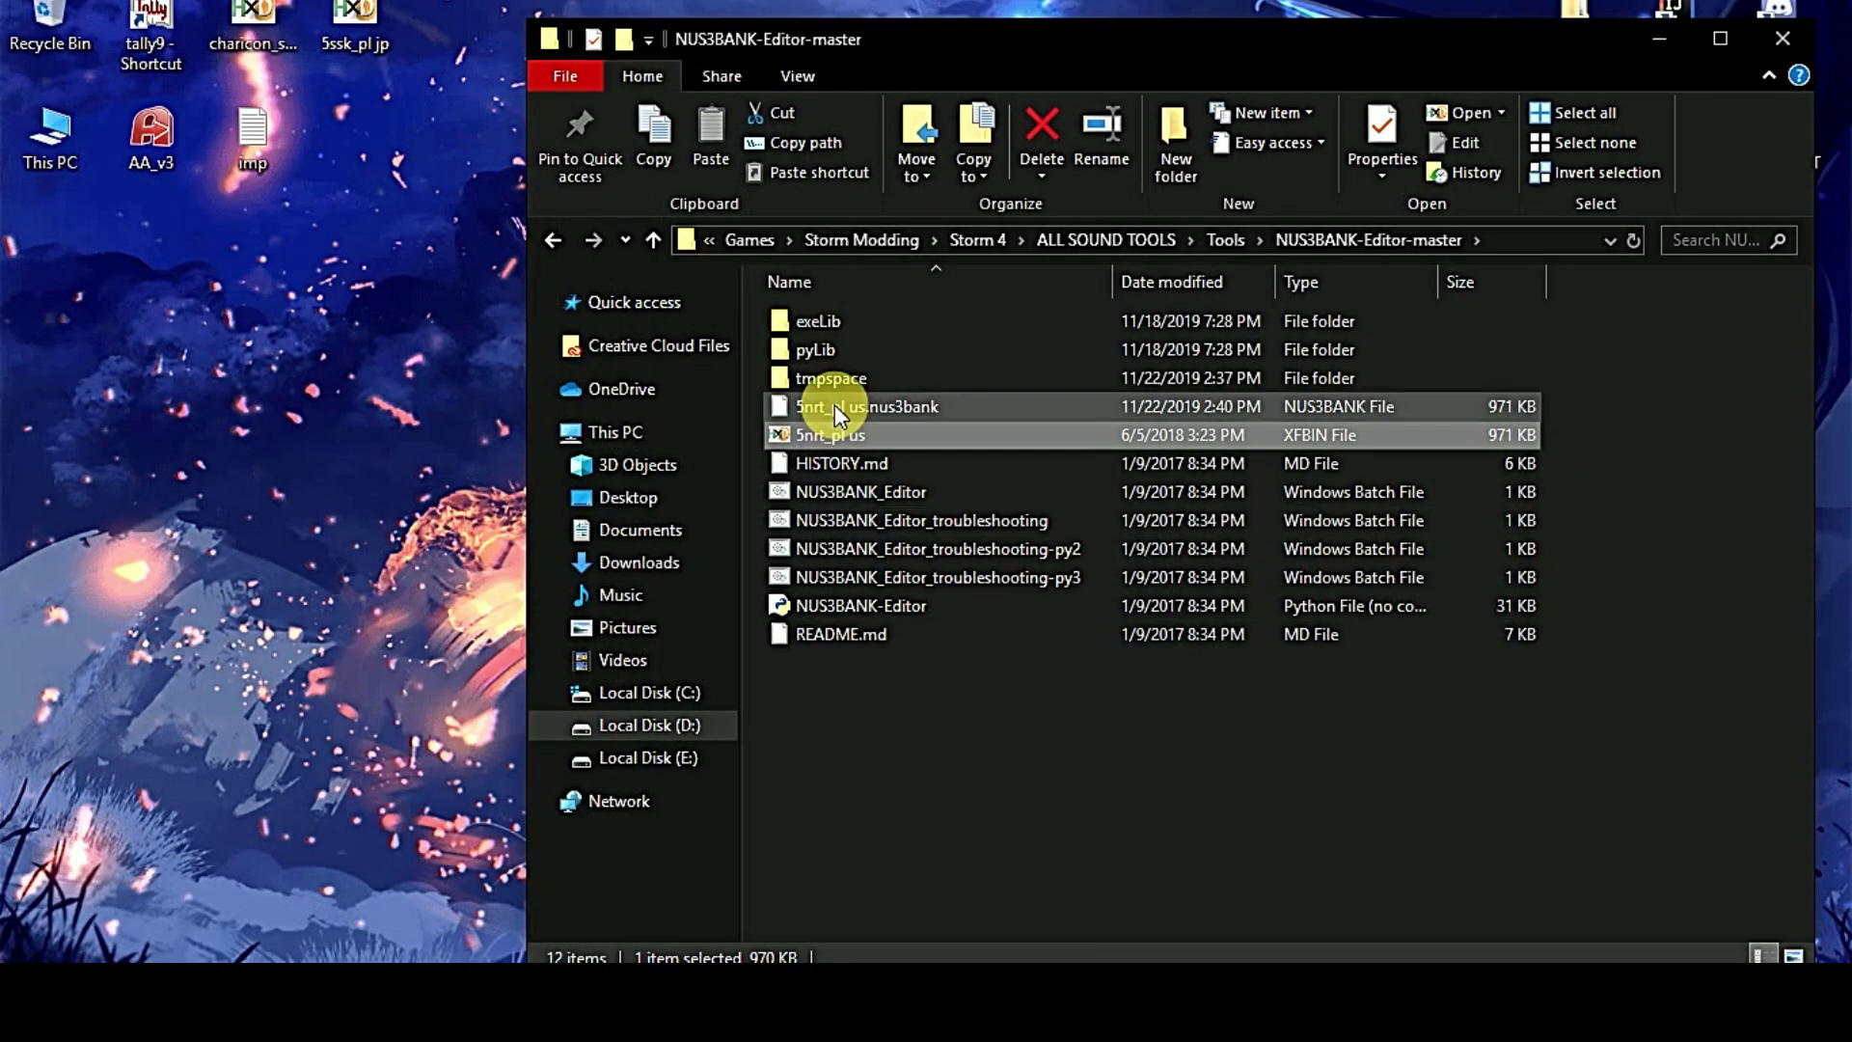
- Launch the NUS3BANK-Editor Python script from the folder and open 5nrt_pl us.nus3bank in it
click(893, 608)
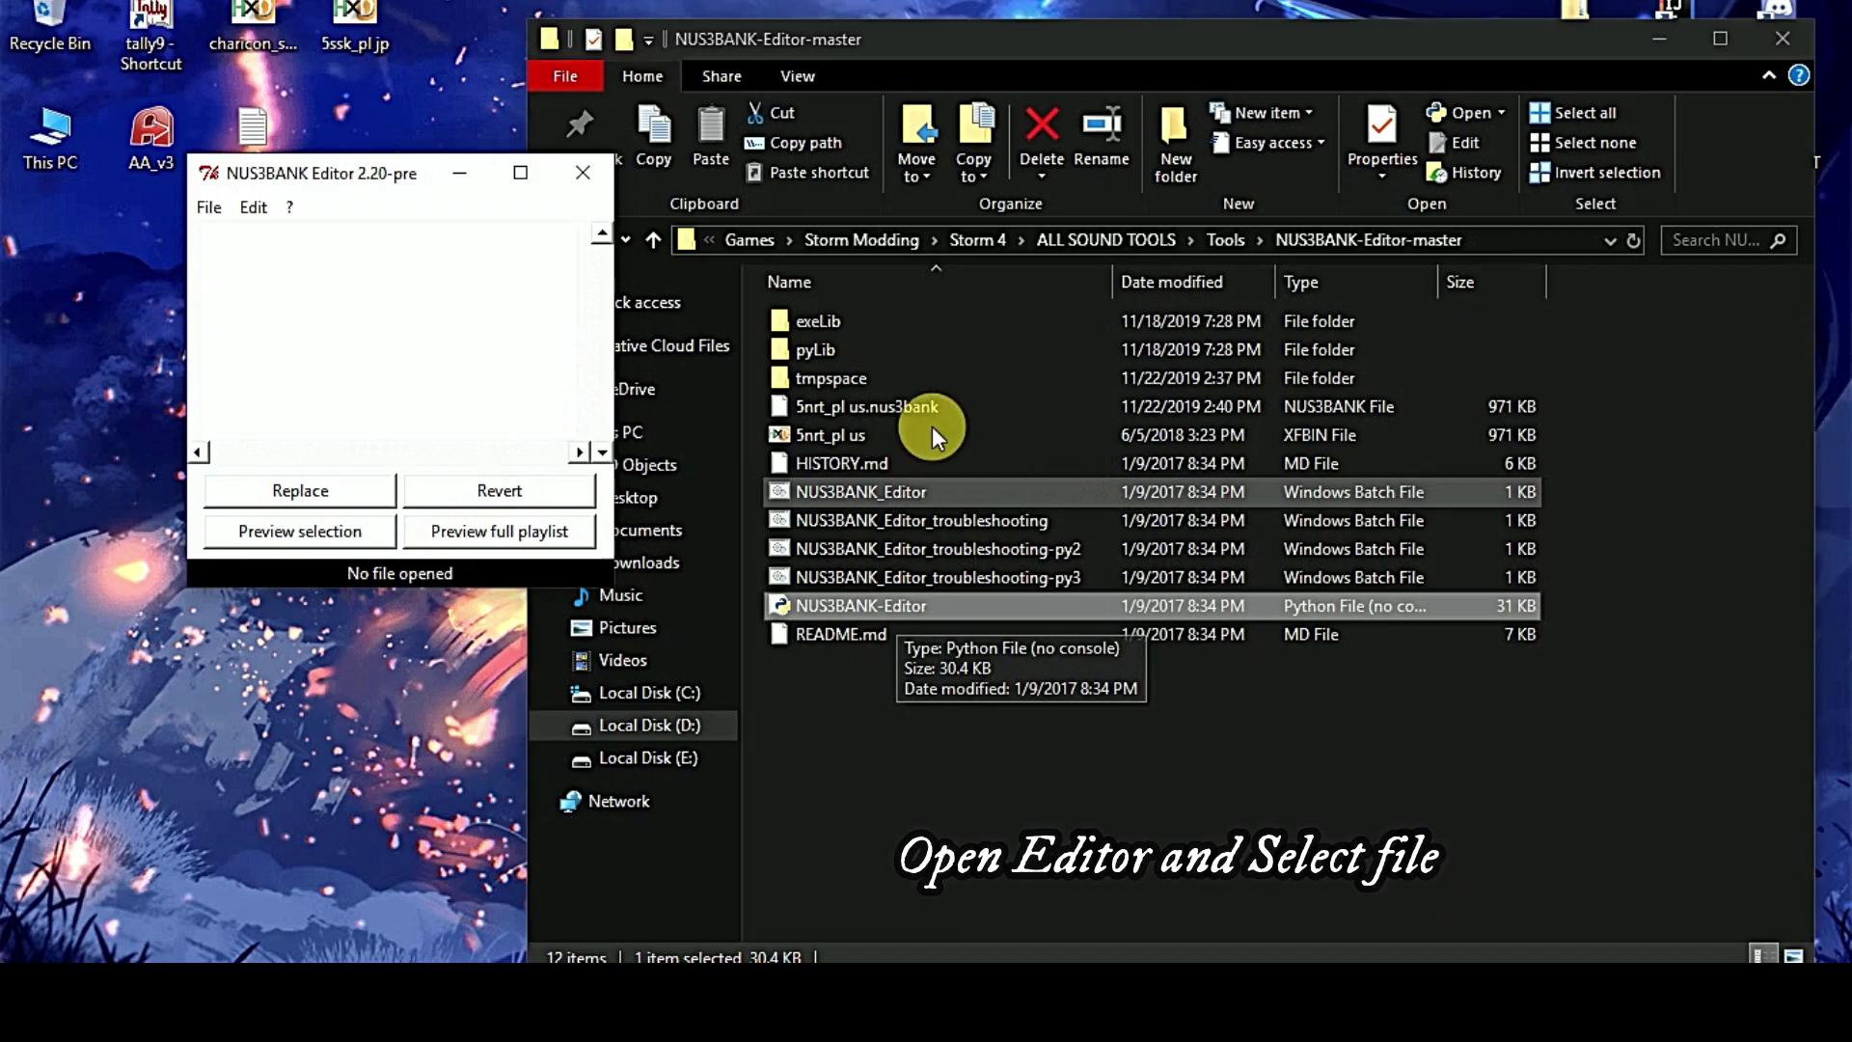
click(206, 208)
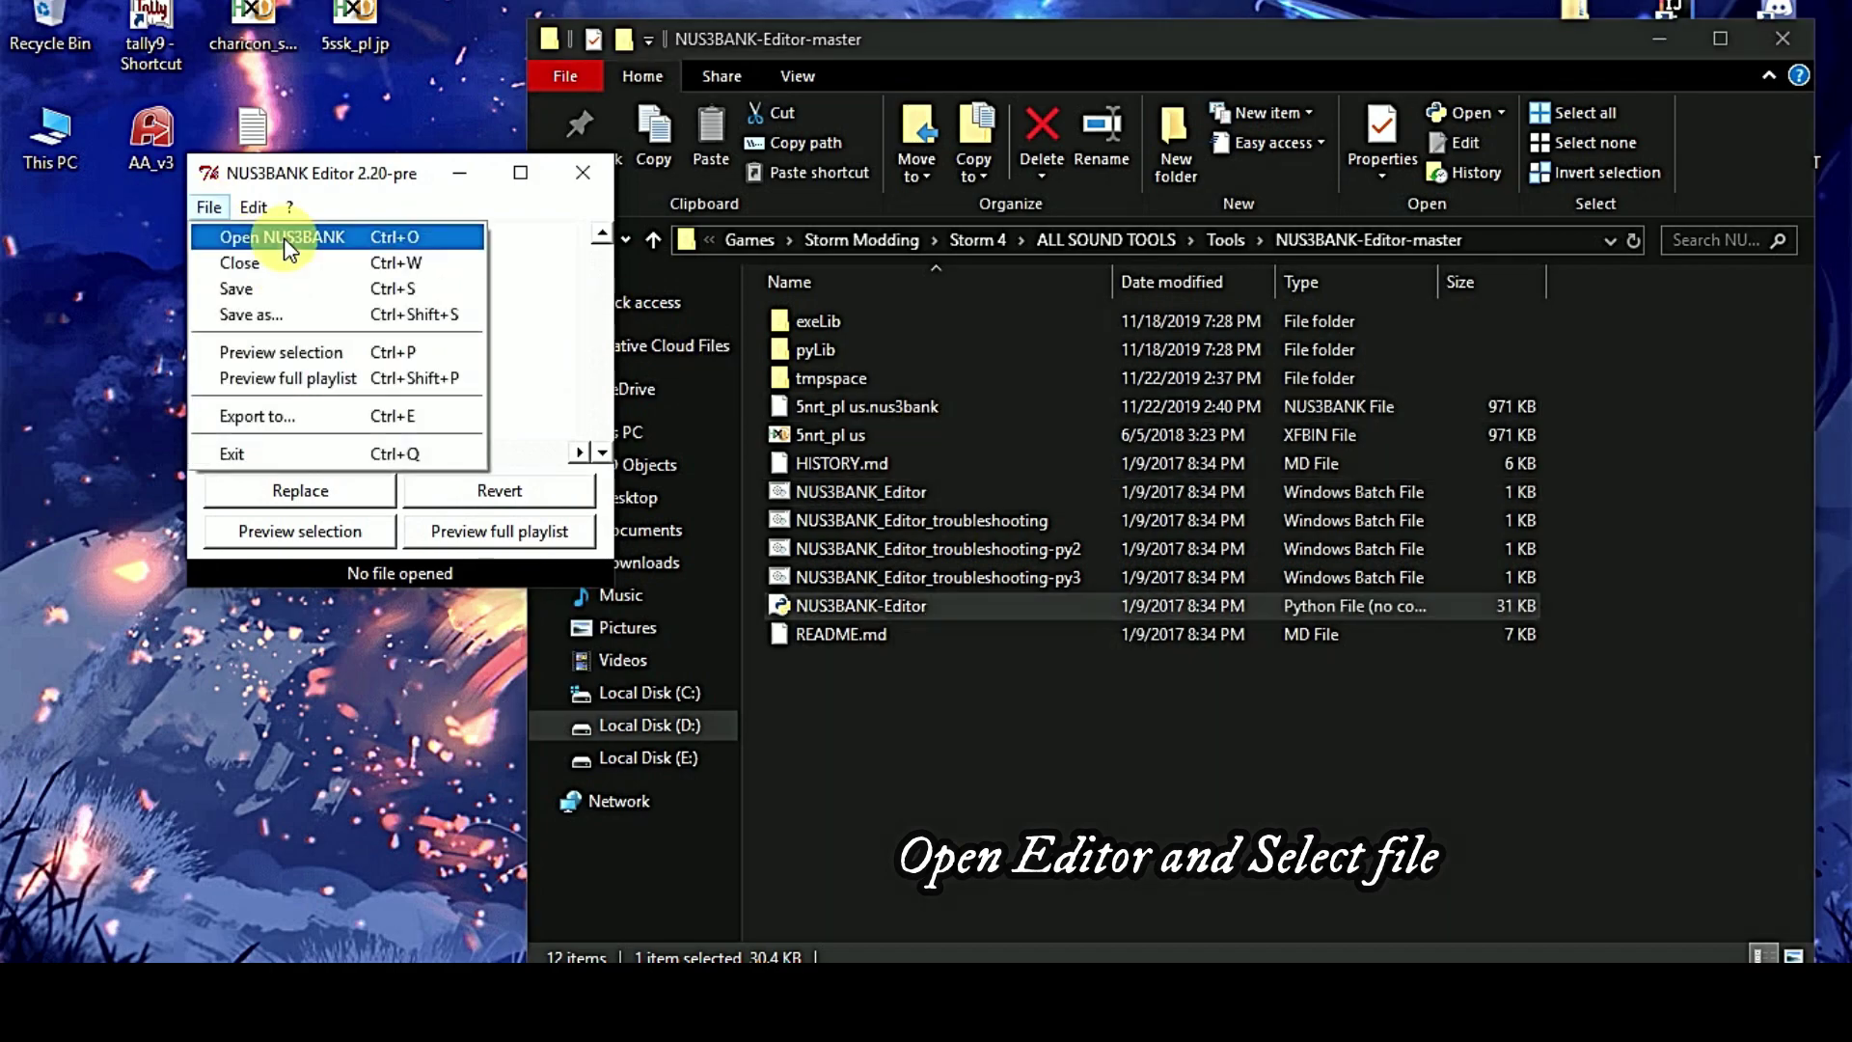
click(280, 235)
click(526, 432)
click(886, 722)
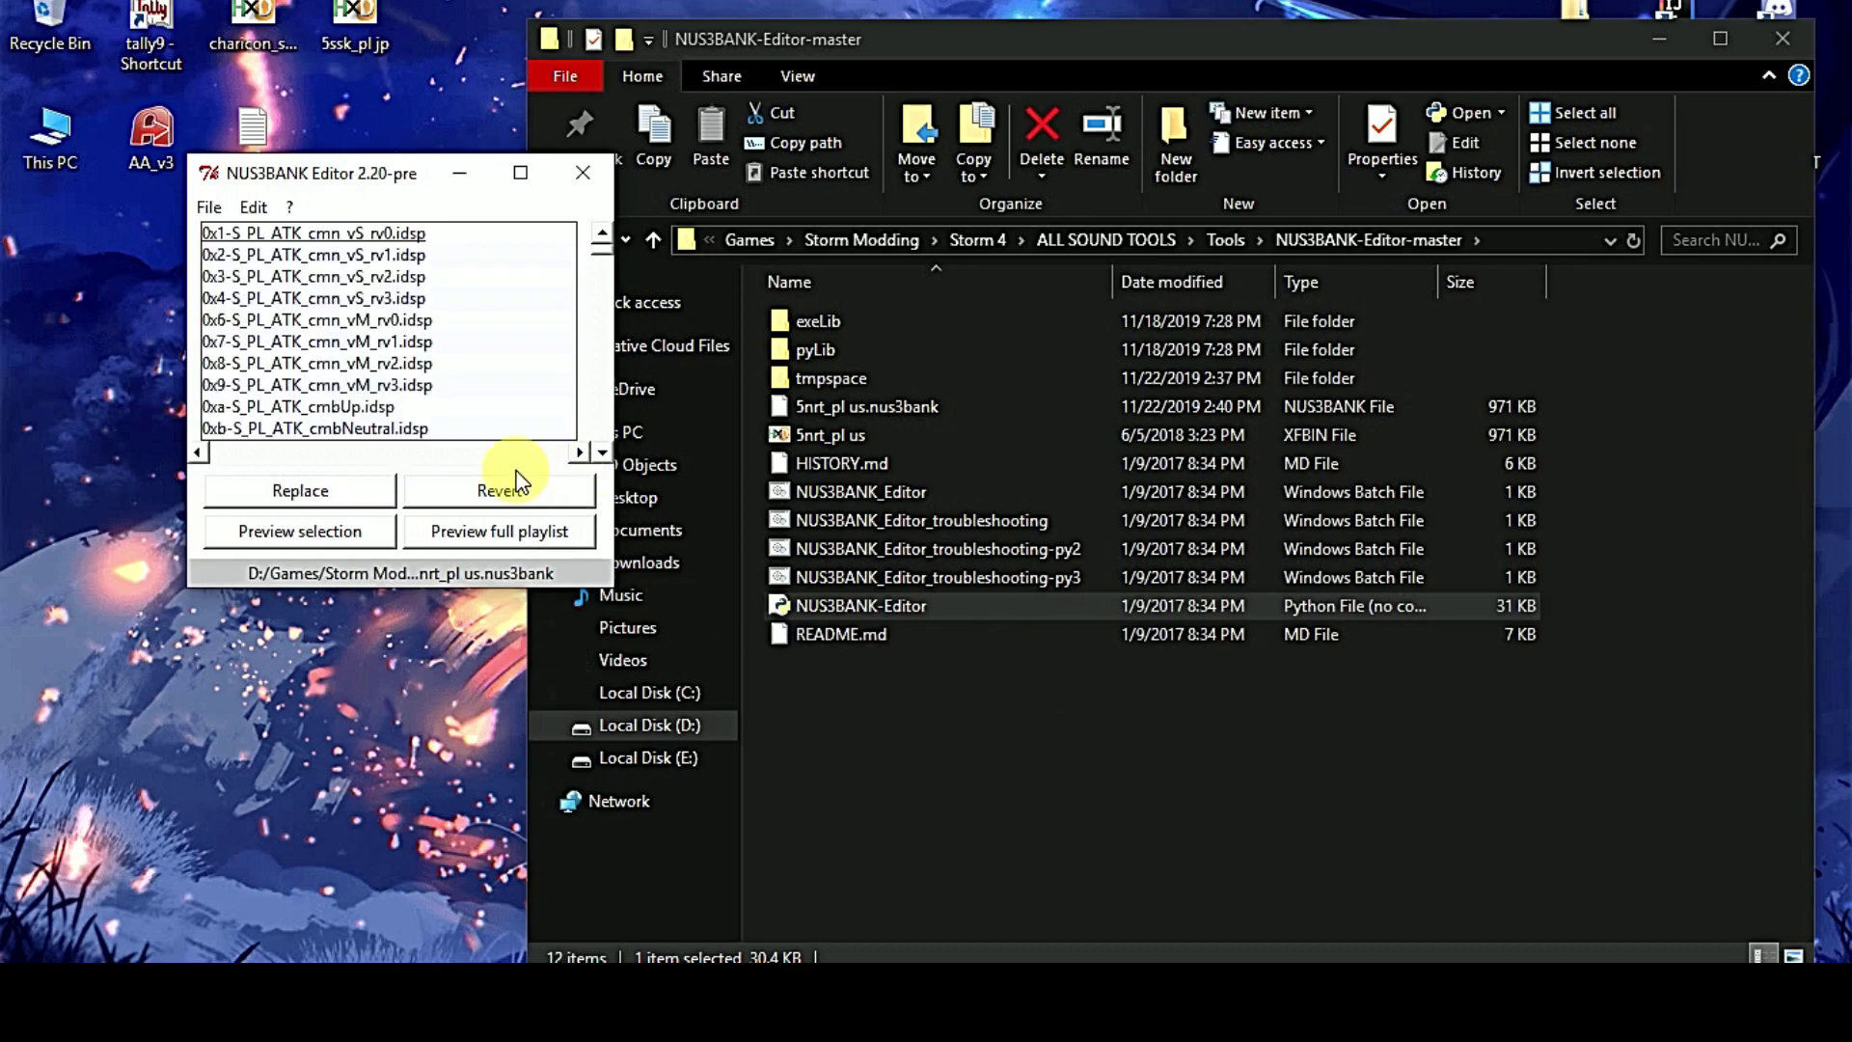
- In the tmpspace folder, rename the newly extracted 9340 folder to 5nrt us
double_click(884, 378)
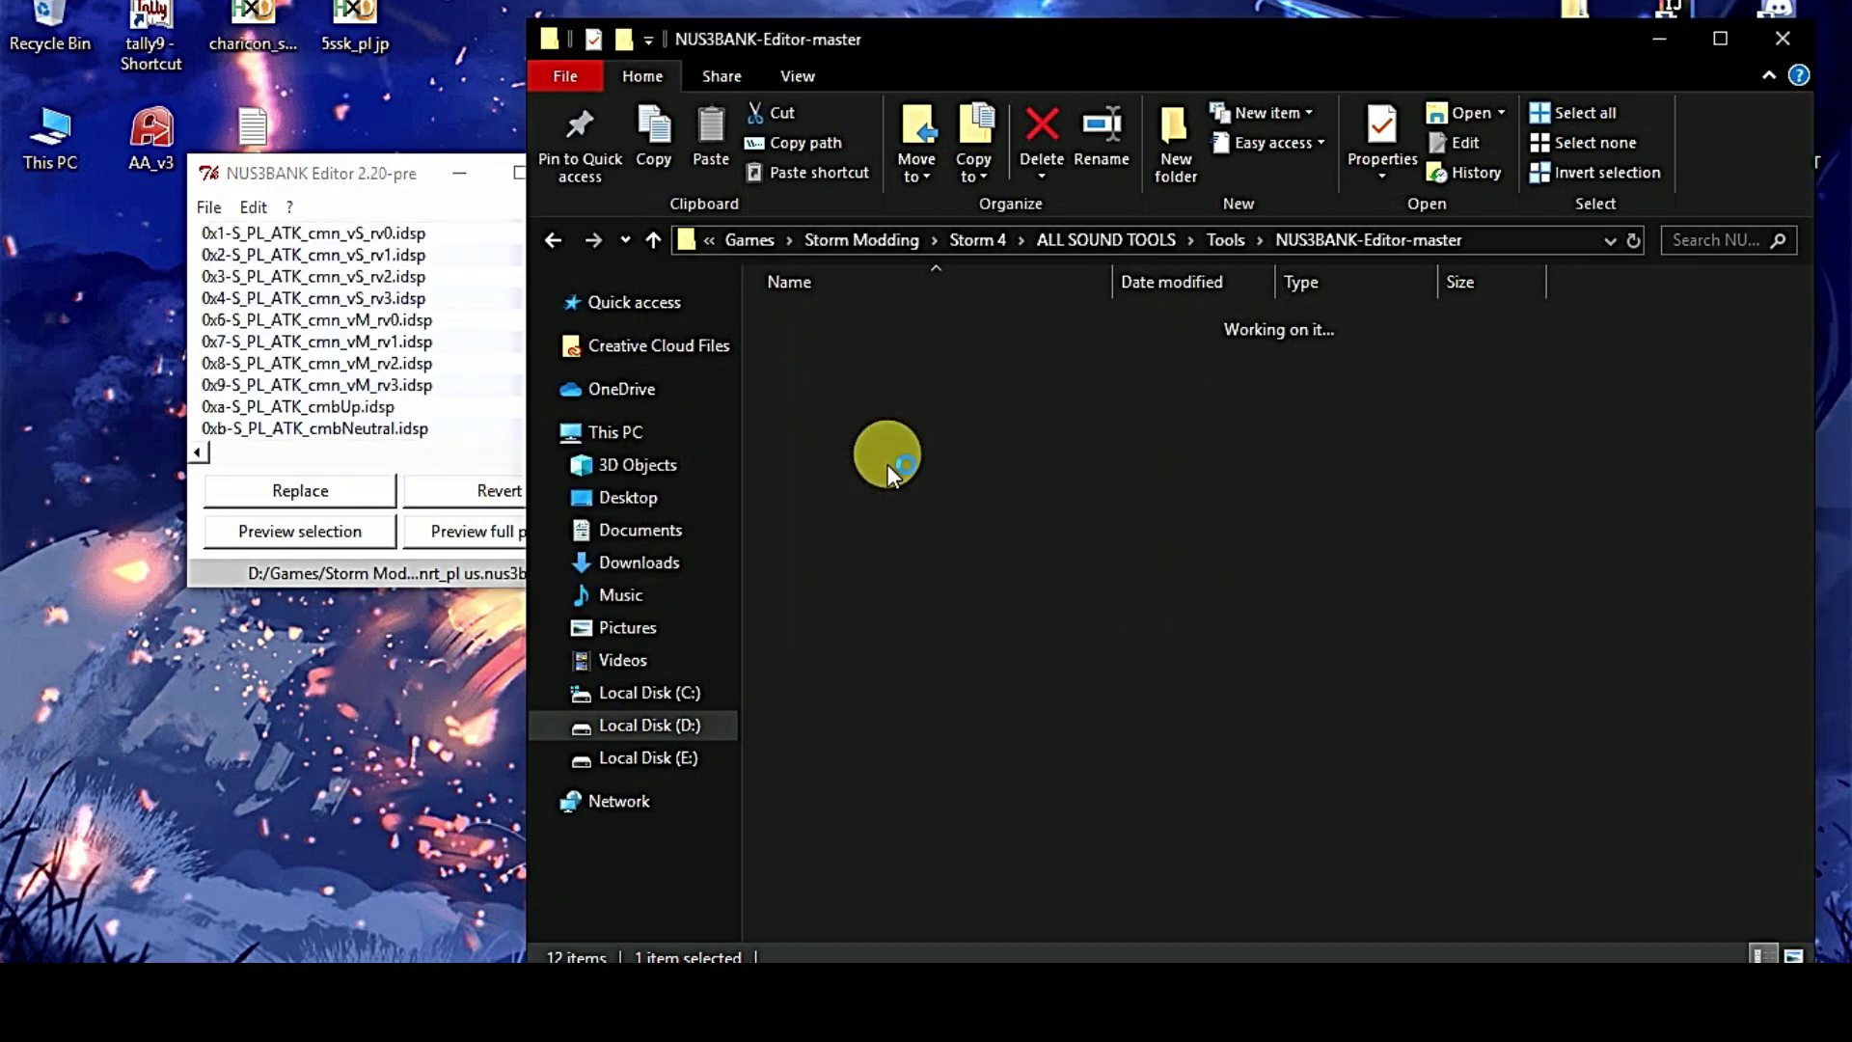
click(804, 334)
click(808, 345)
right_click(808, 346)
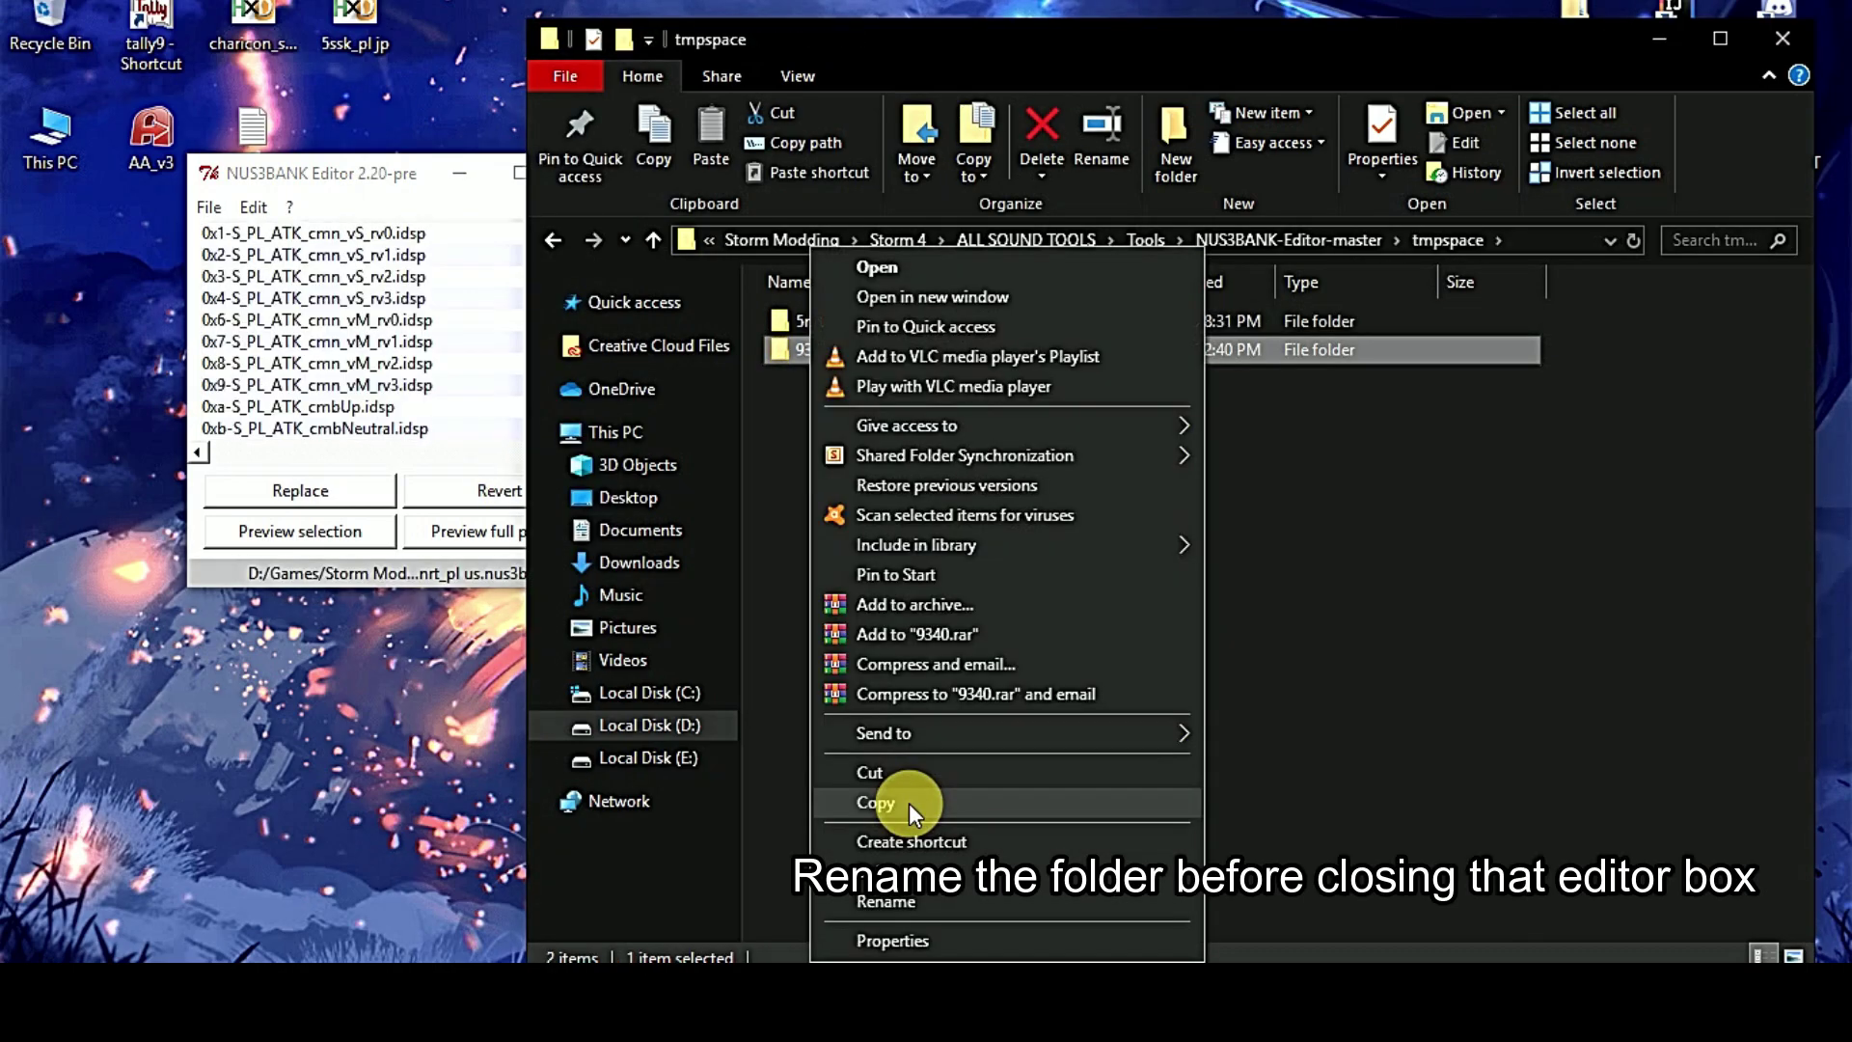
click(922, 895)
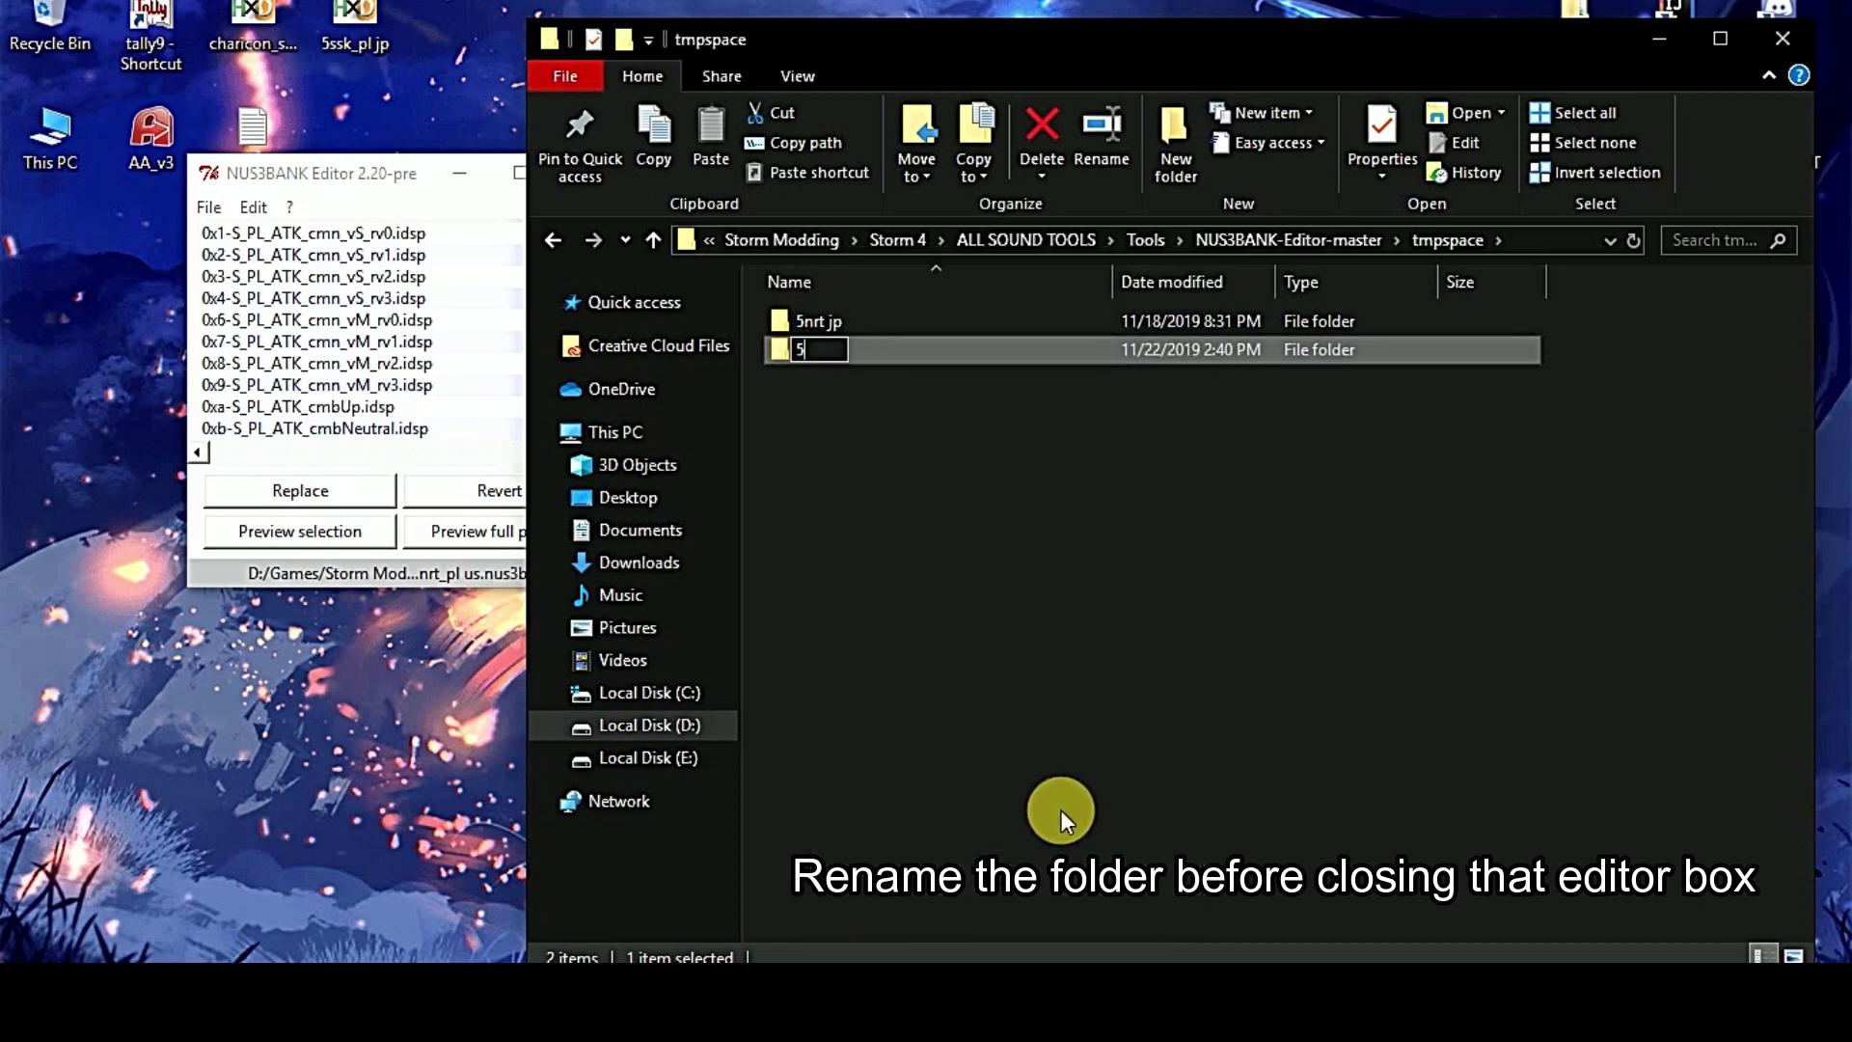
text(5nrt us)
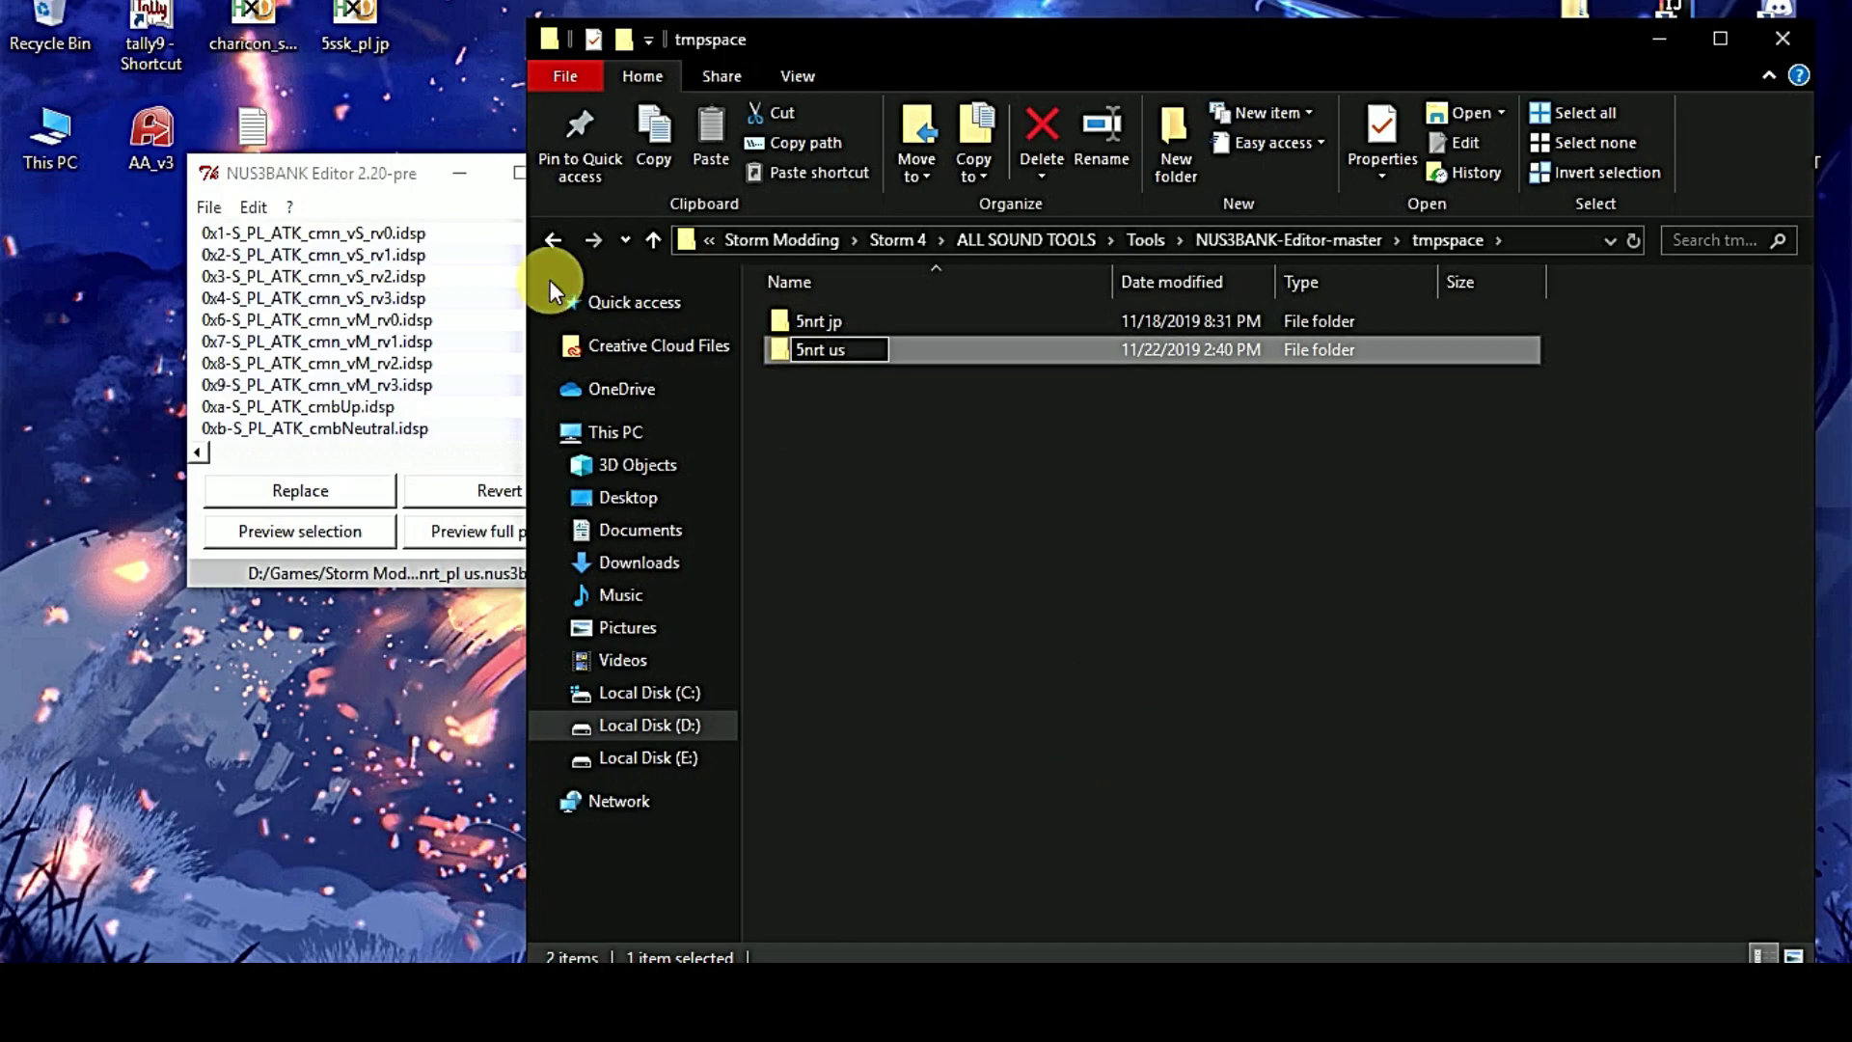
- Close the NUS3BANK Editor and open the 5nrt us folder in tmpspace to view the extracted IDSP files
click(390, 165)
click(579, 173)
click(922, 467)
click(553, 240)
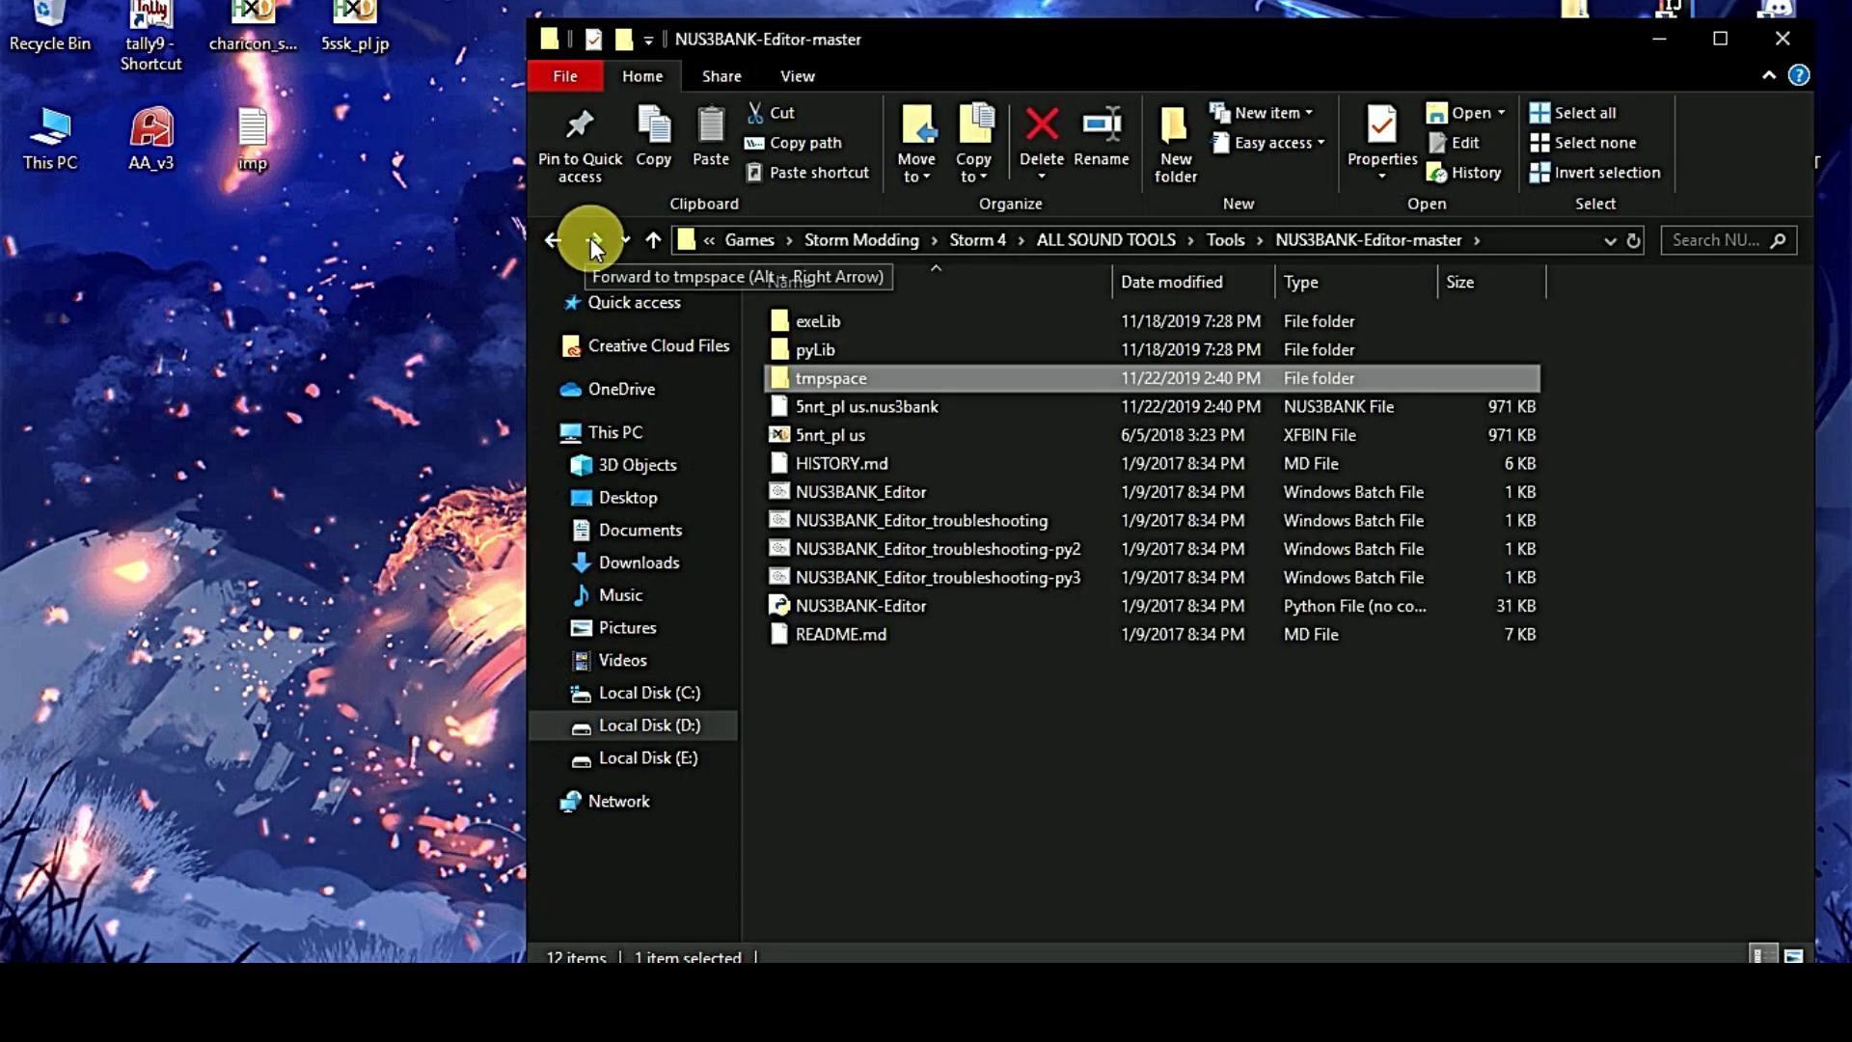
click(592, 239)
double_click(818, 345)
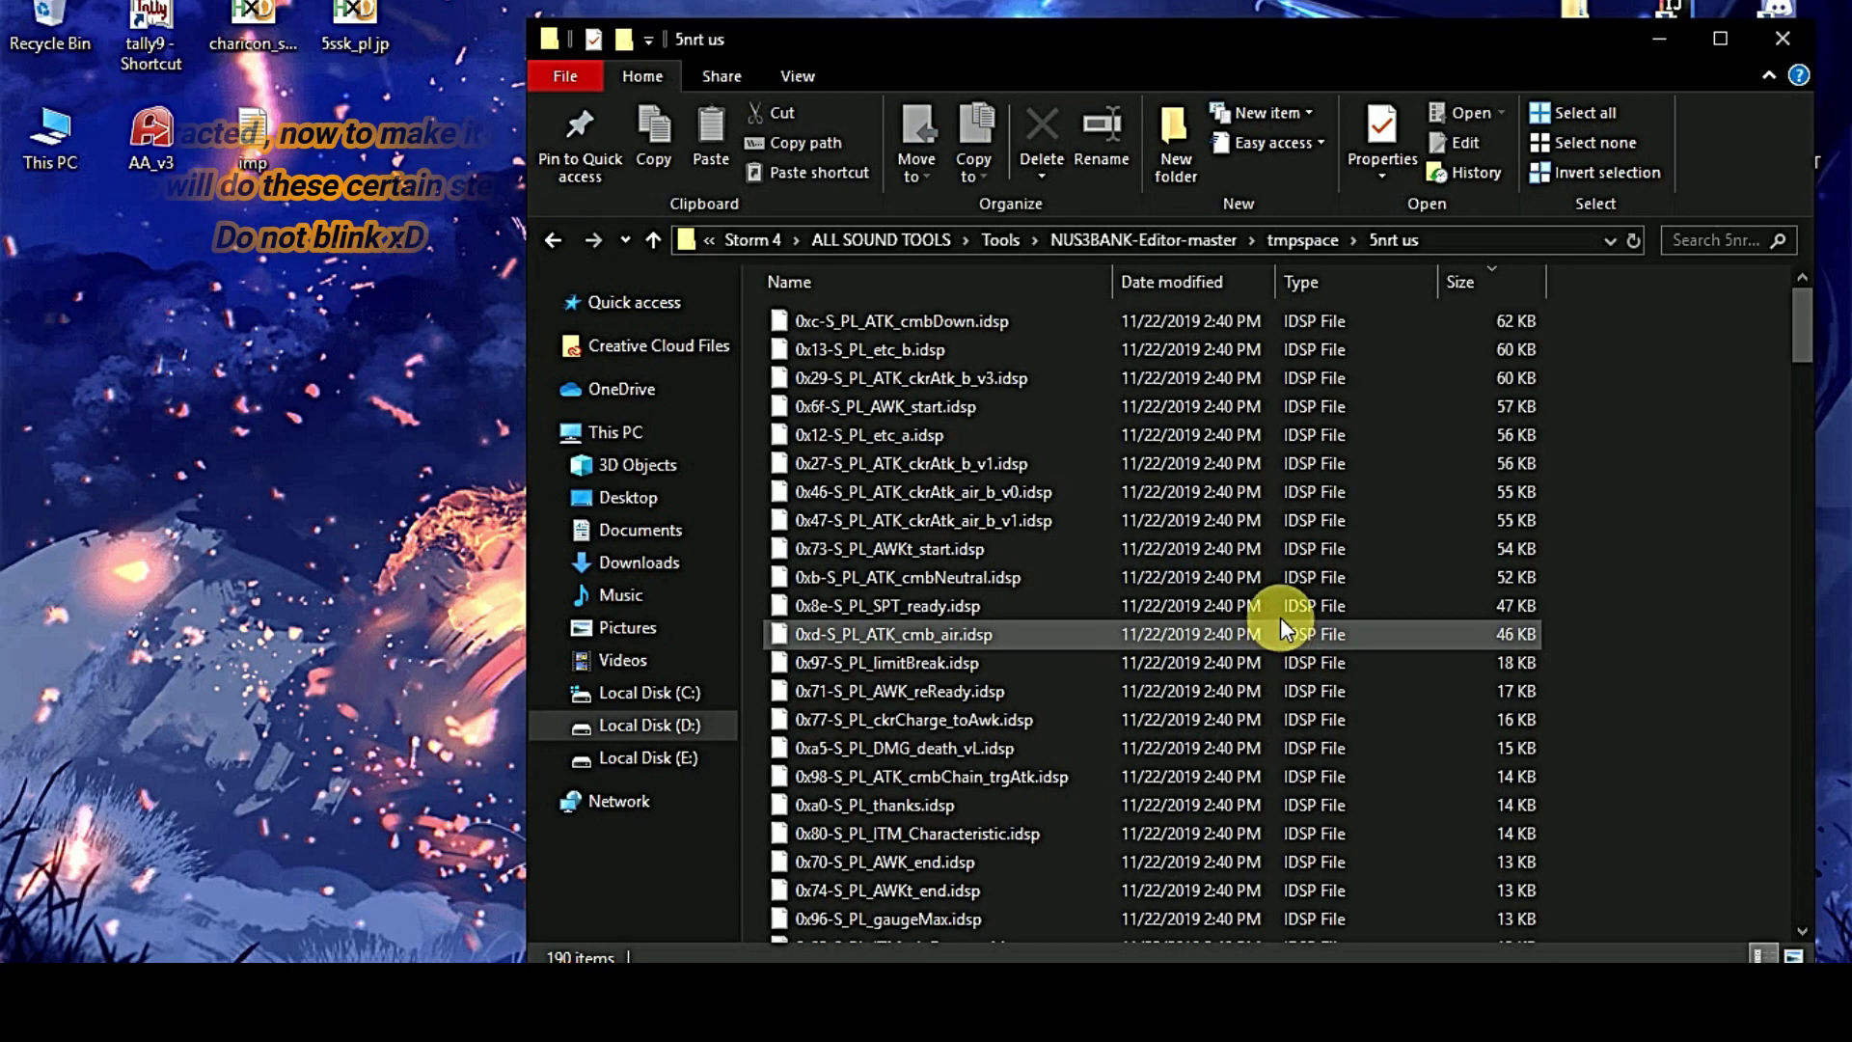
scroll(1271, 612, down, 2)
scroll(1271, 611, down, 4)
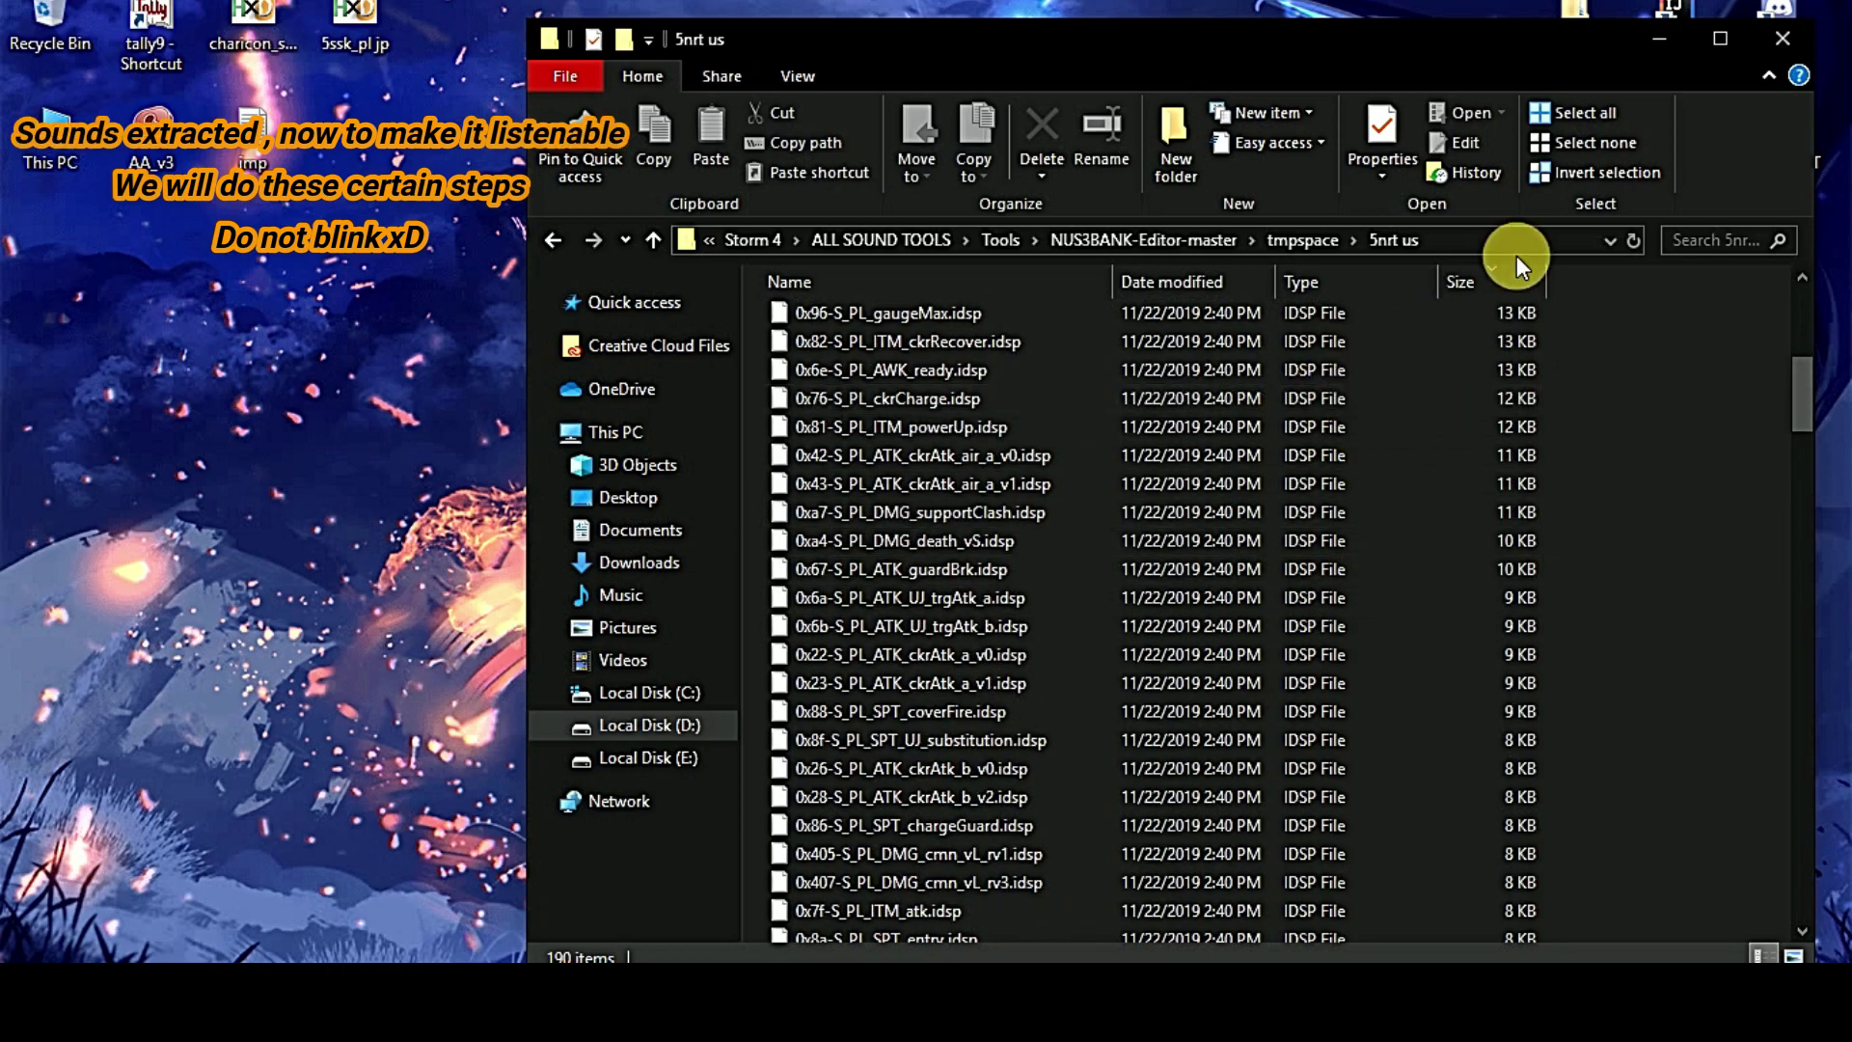
- Open a command prompt in the 5nrt us folder, run ren *.idsp *.bnsf, and close the prompt
click(1460, 239)
text(cmd)
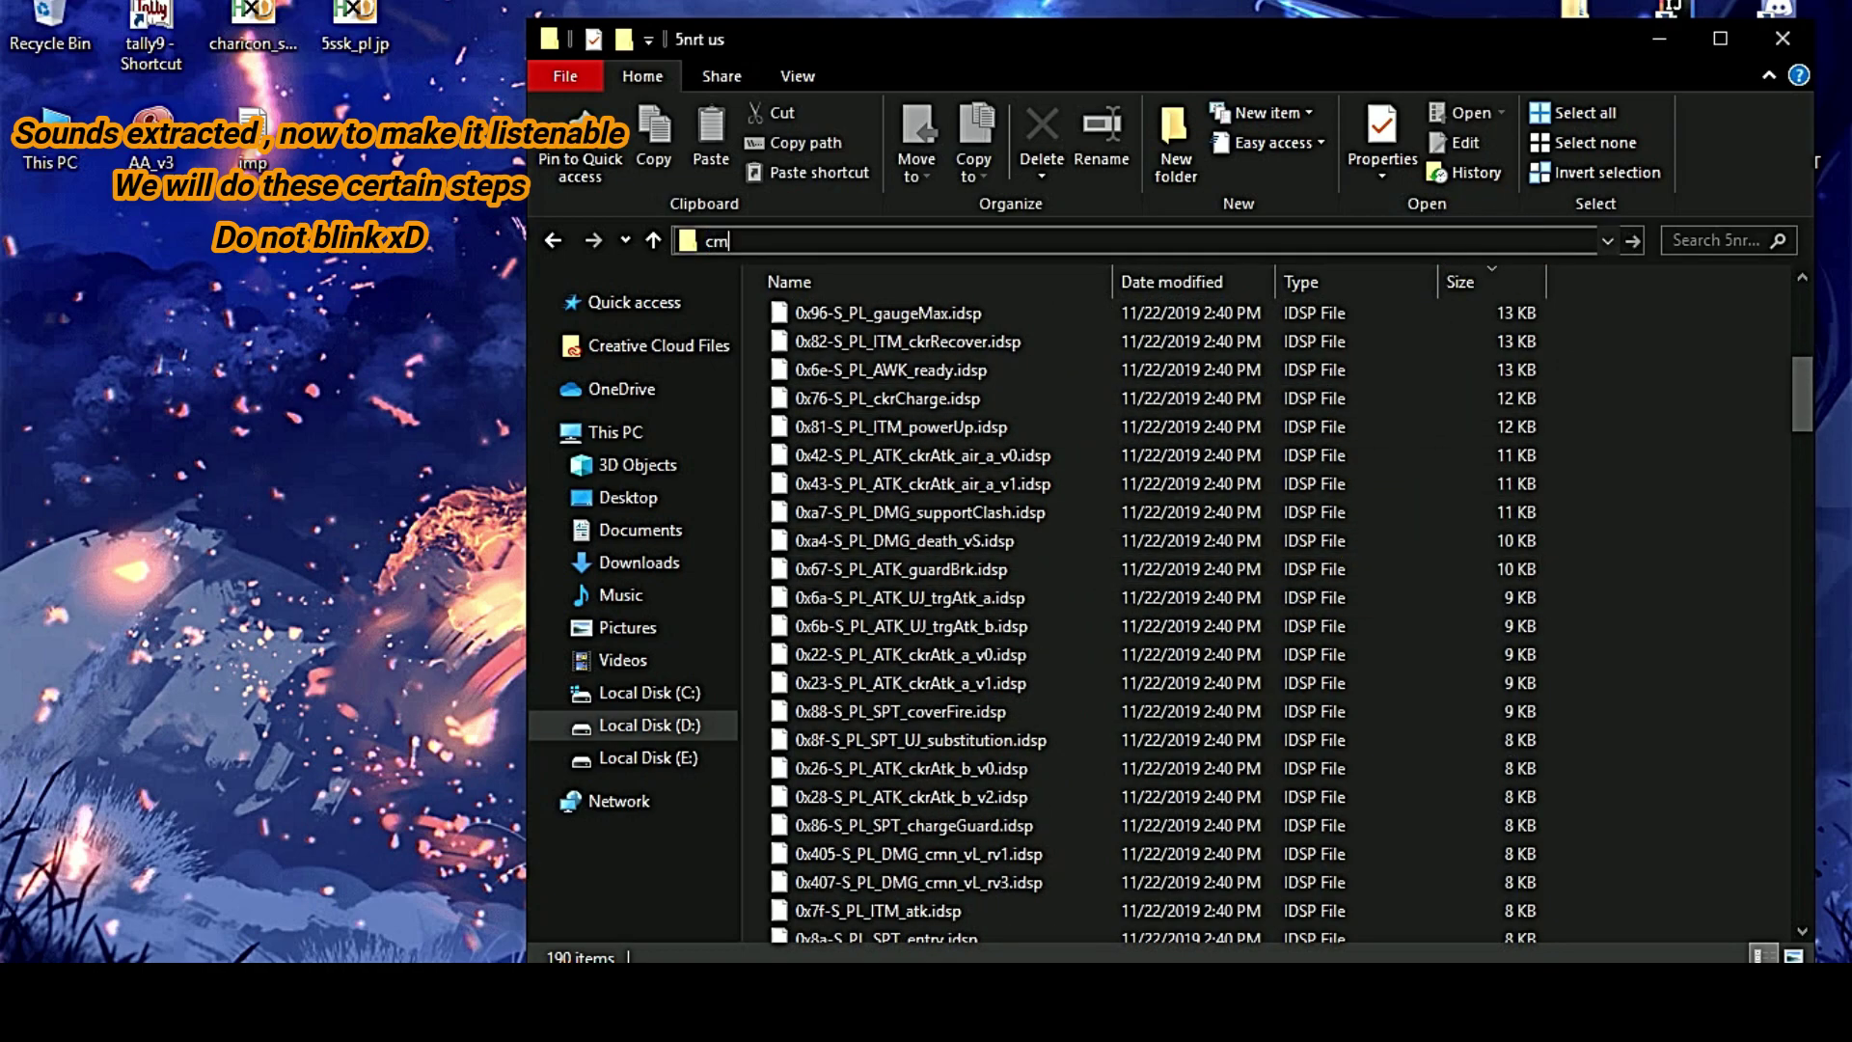
click(1506, 256)
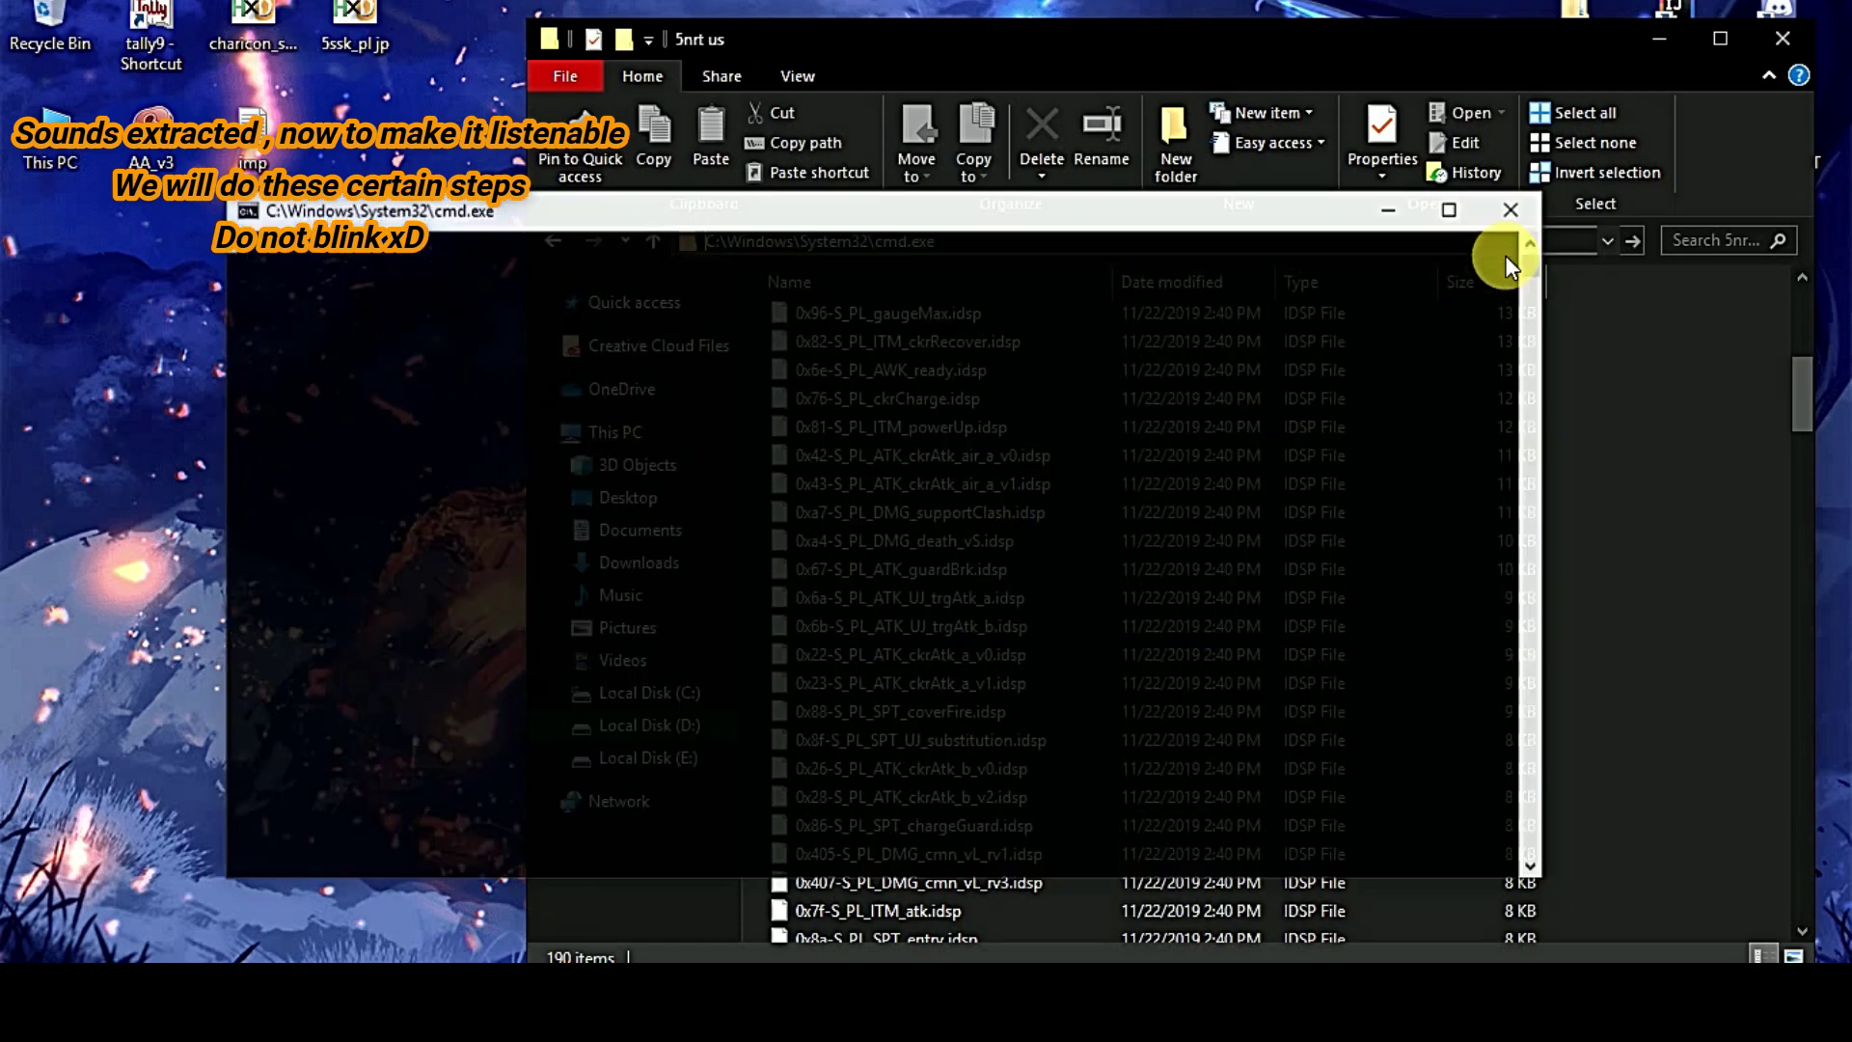
text(ren *)
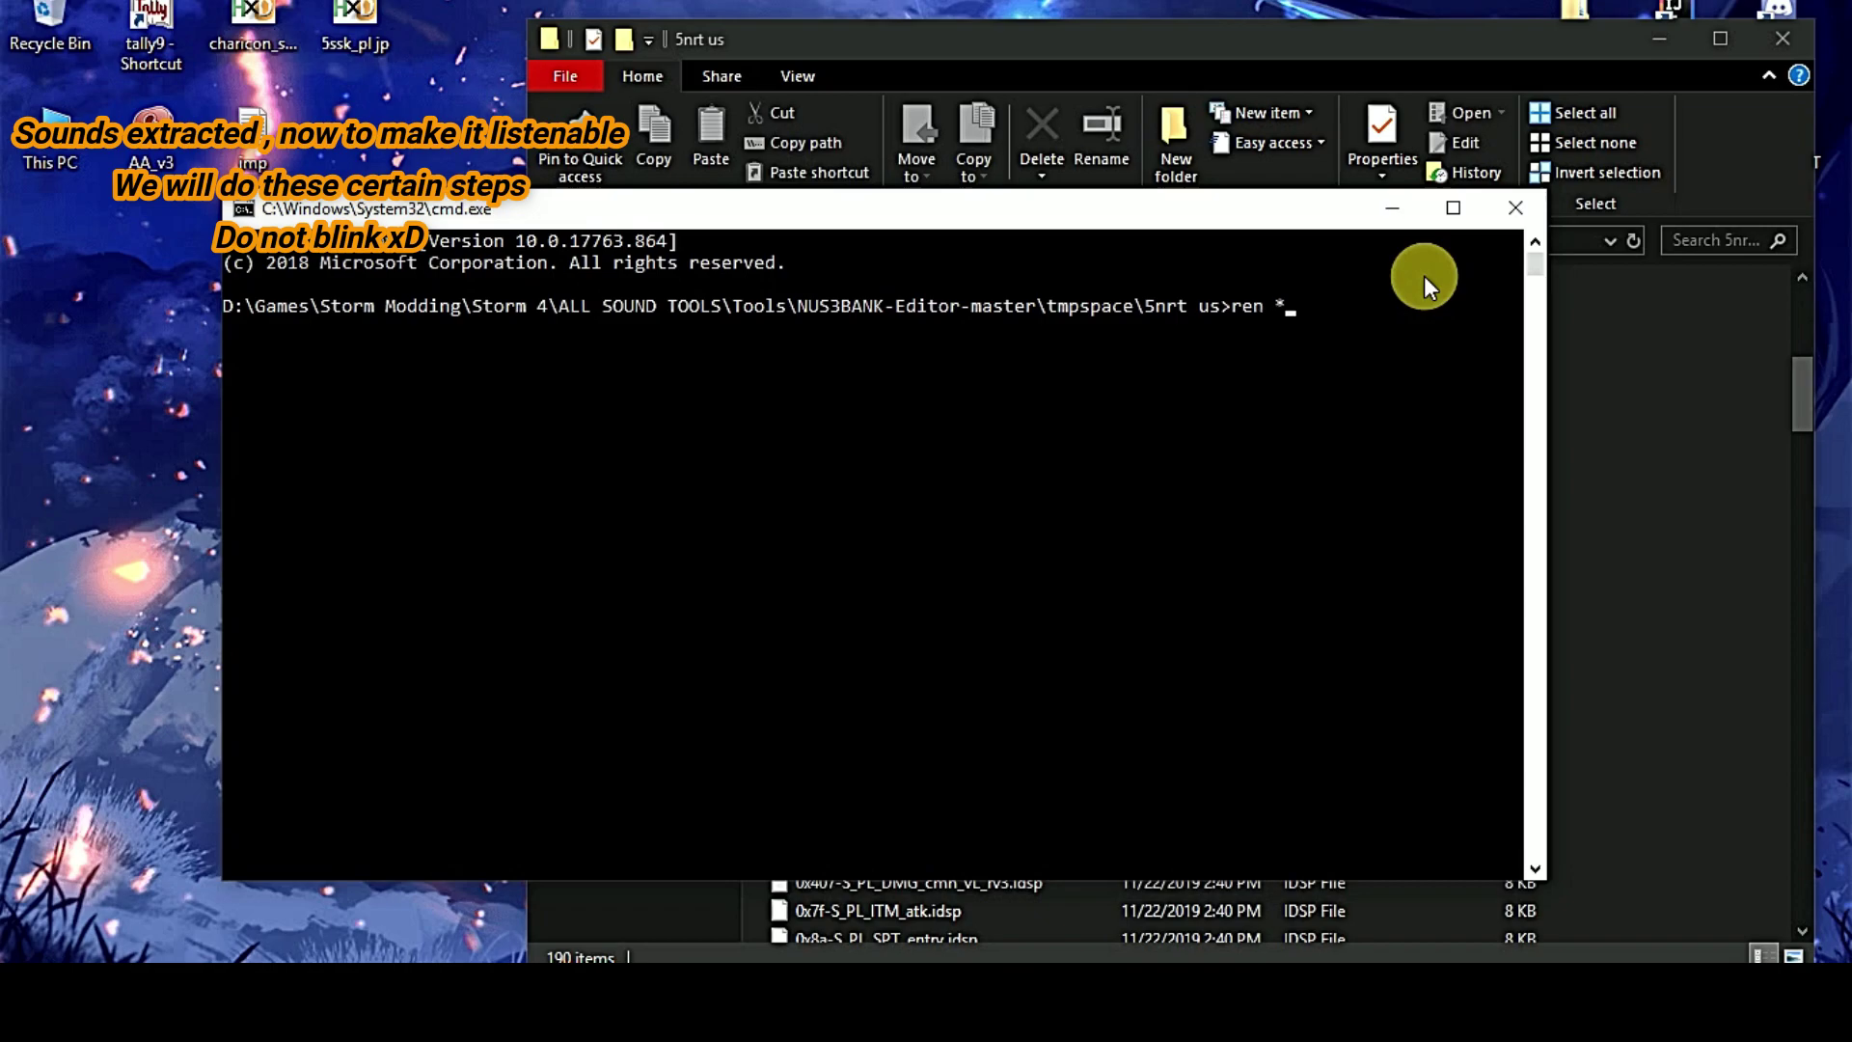
text(.idsp *.bnsf)
key(Return)
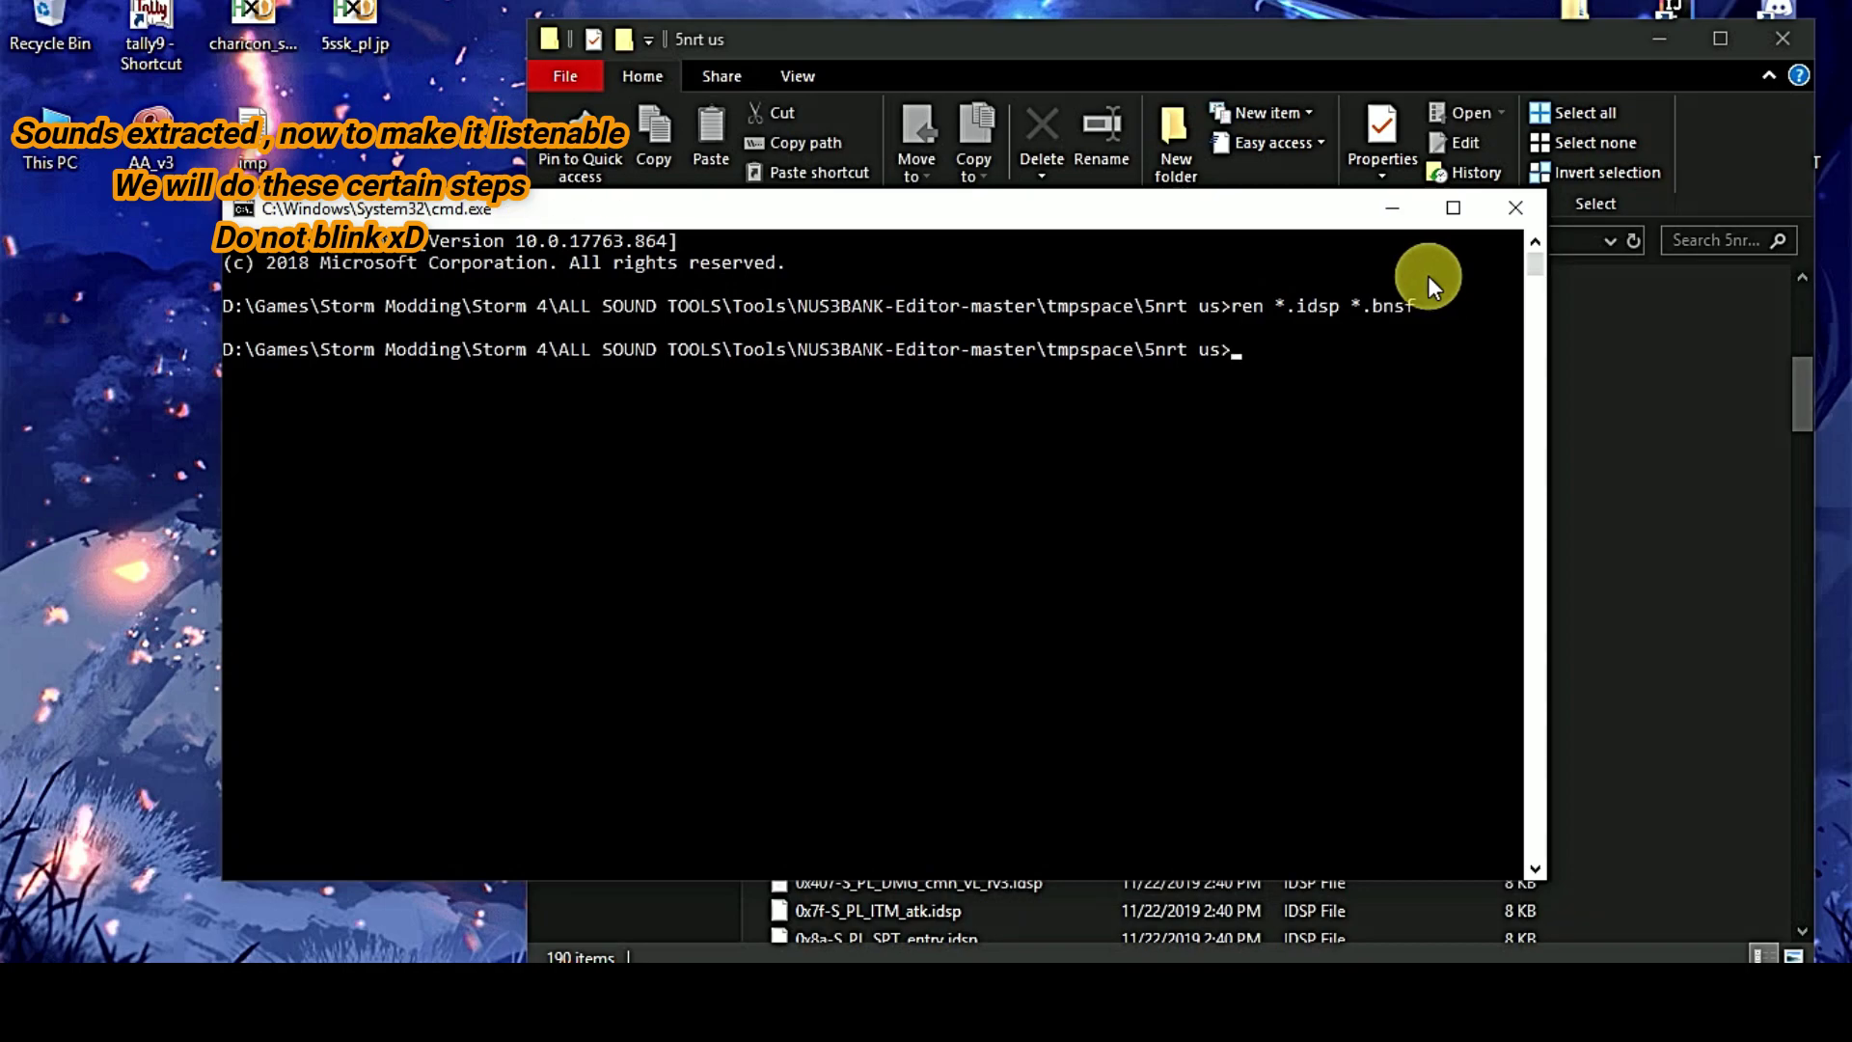
click(1518, 218)
scroll(1577, 454, down, 10)
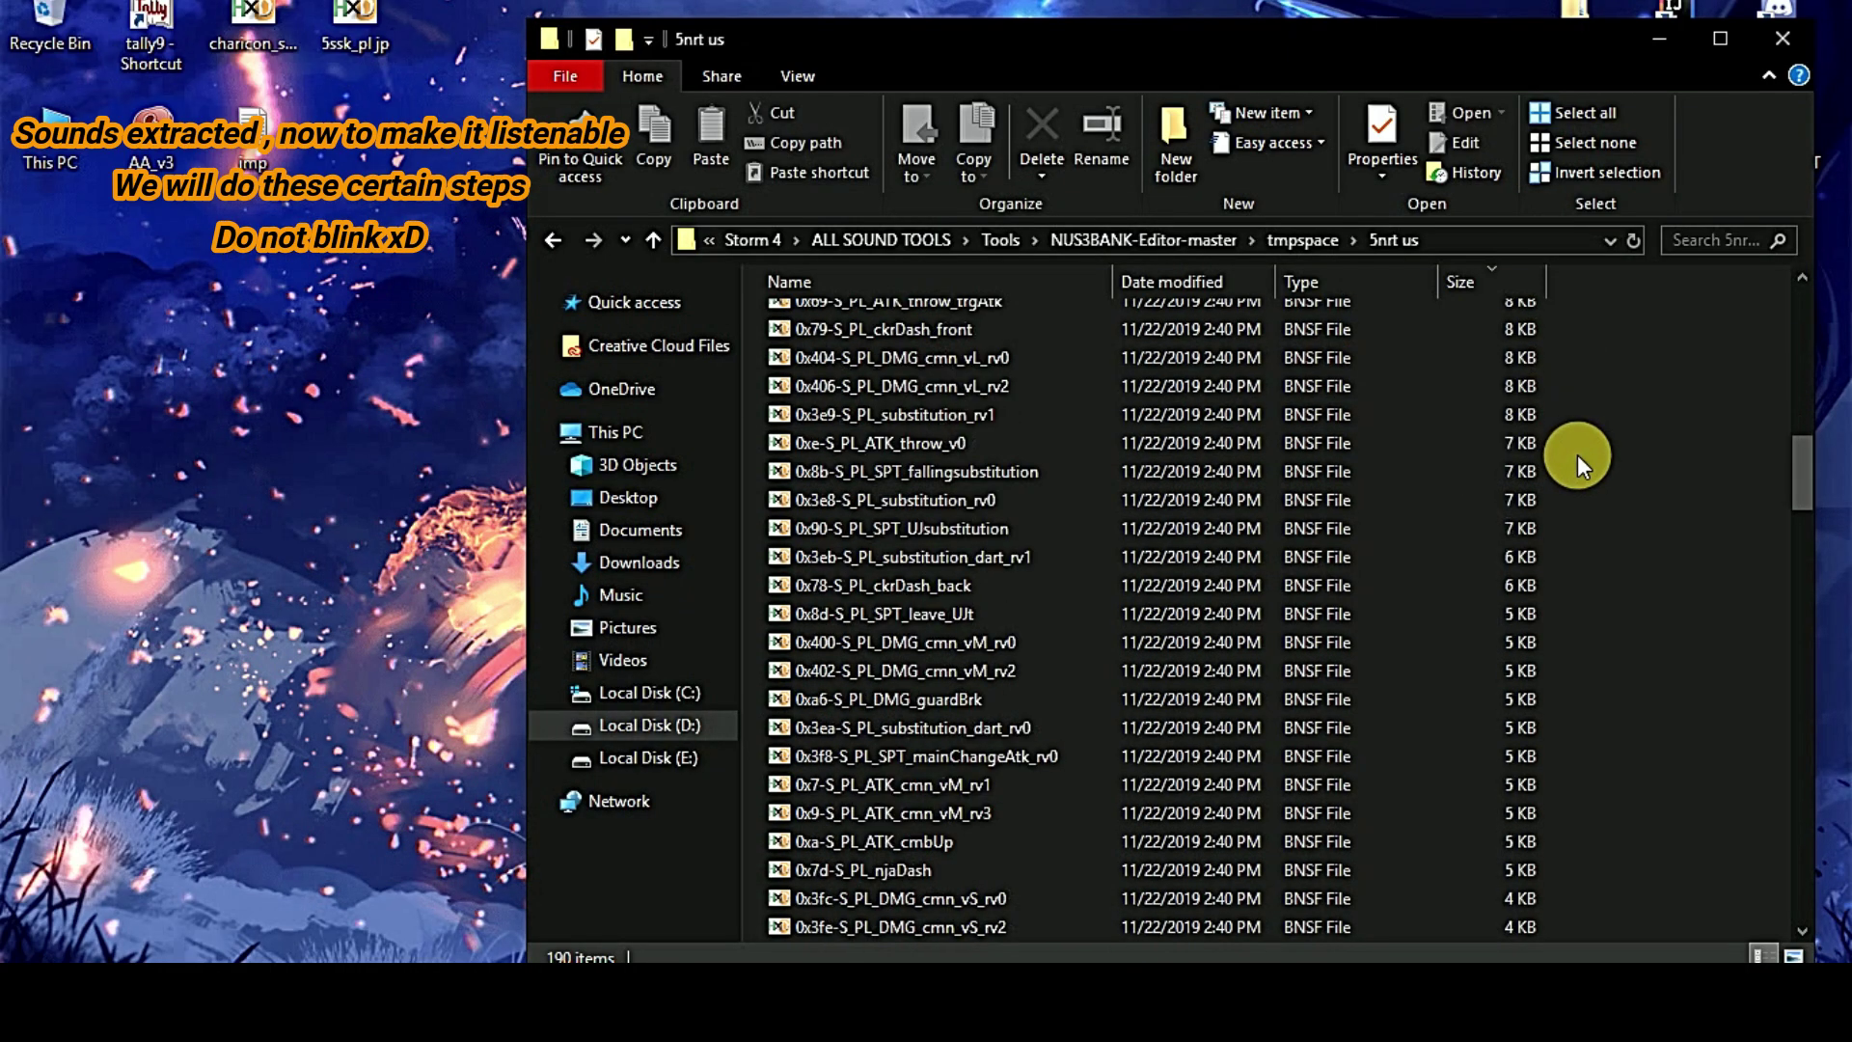
scroll(1582, 475, down, 20)
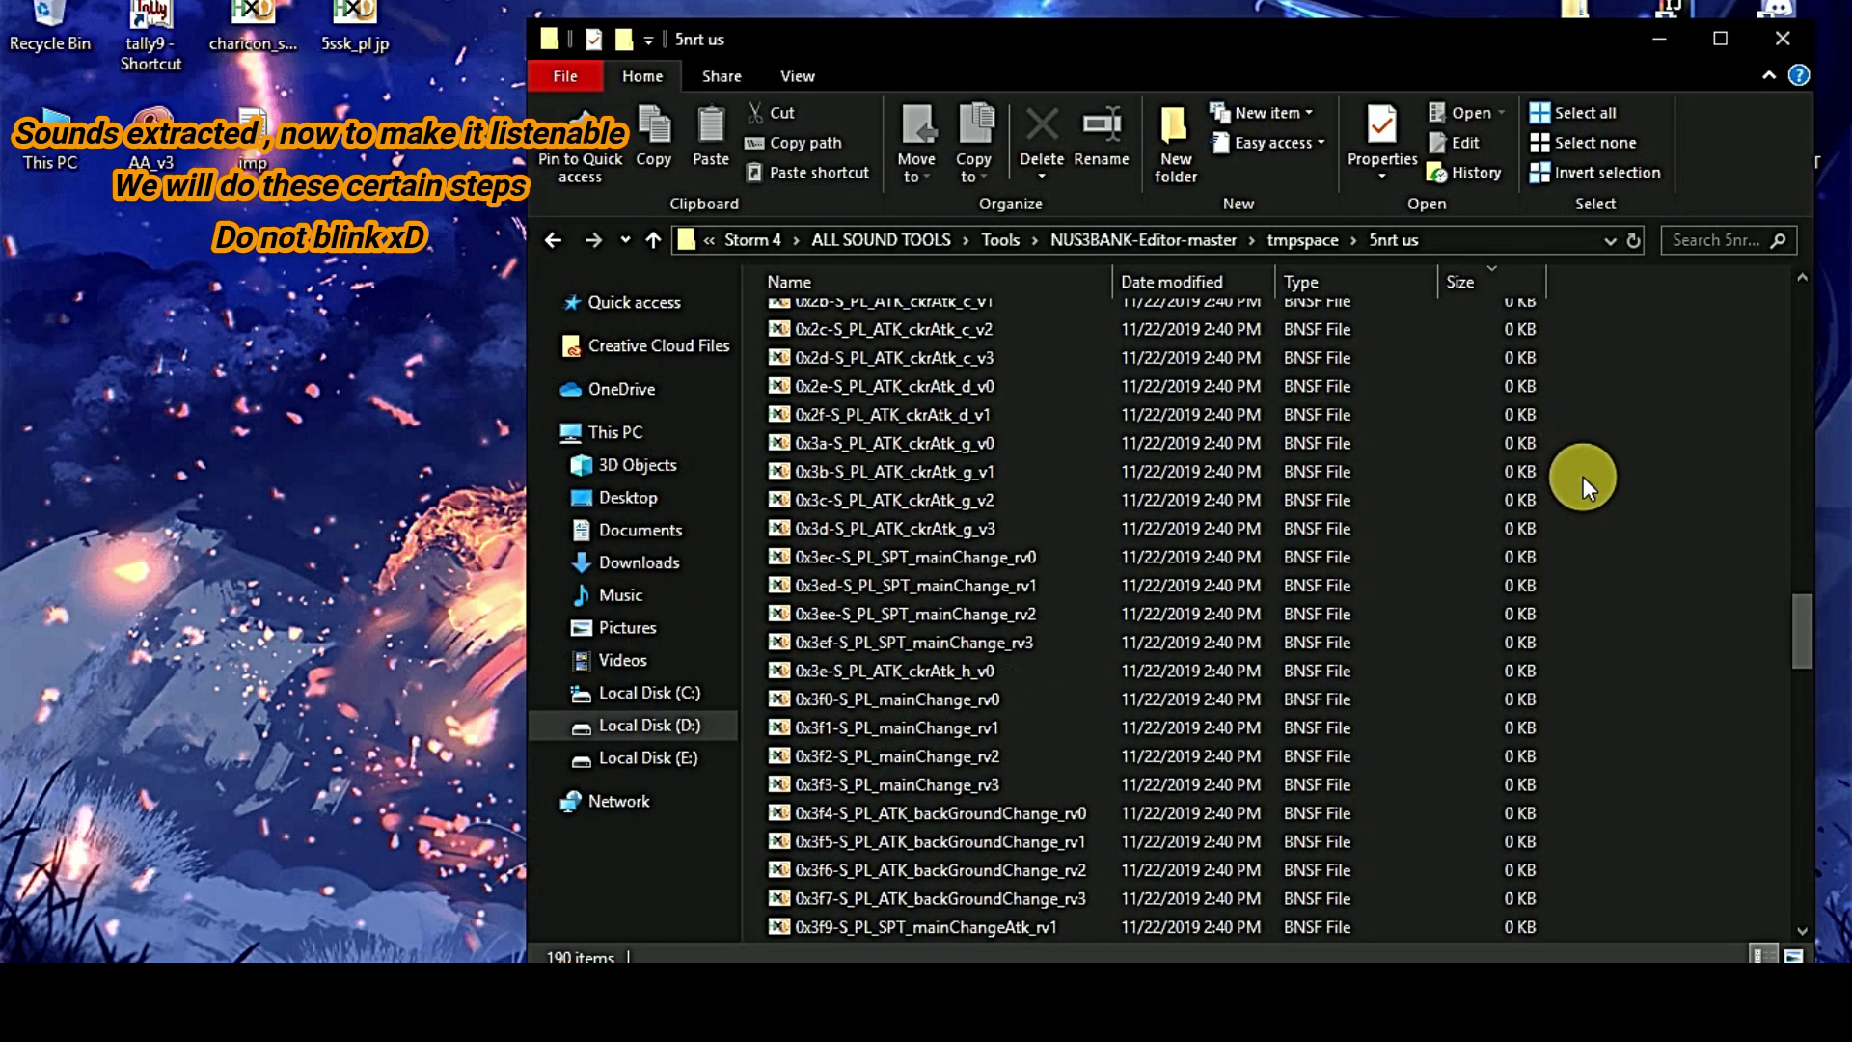
scroll(1583, 477, down, 5)
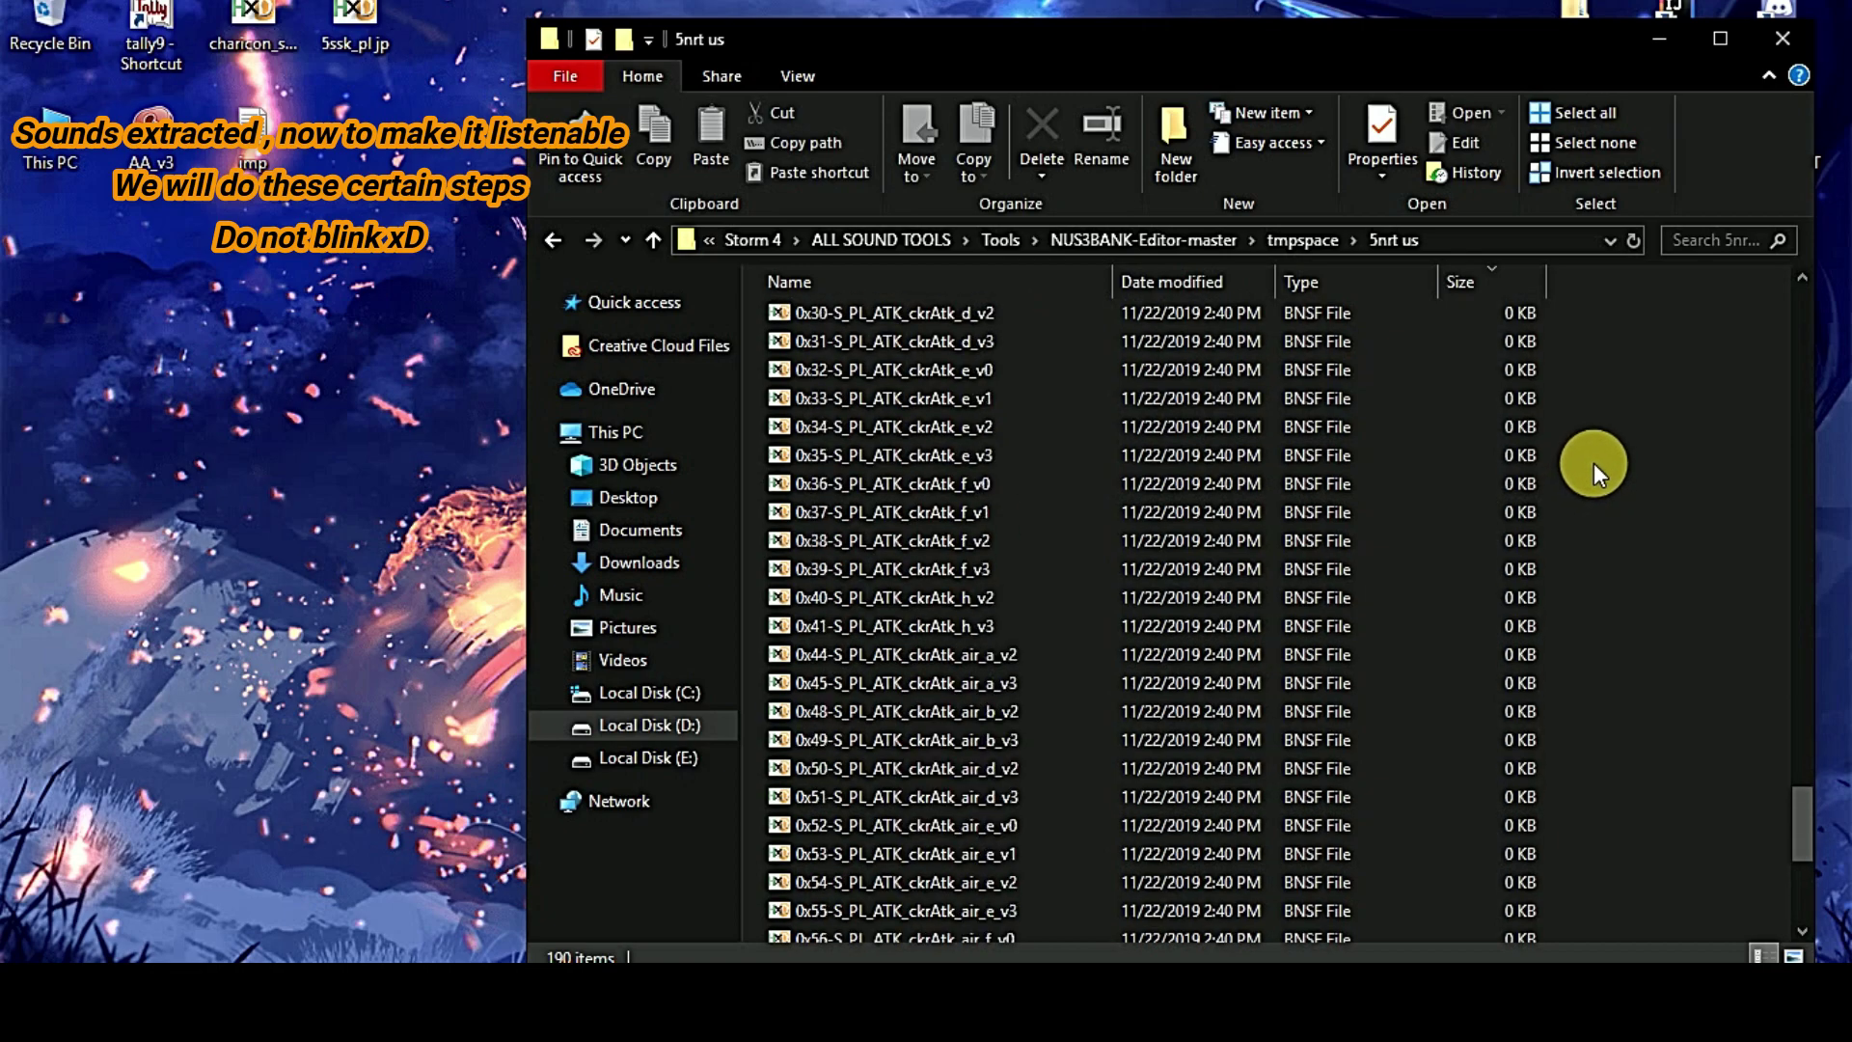
right_click(1615, 443)
mouse_move(1596, 480)
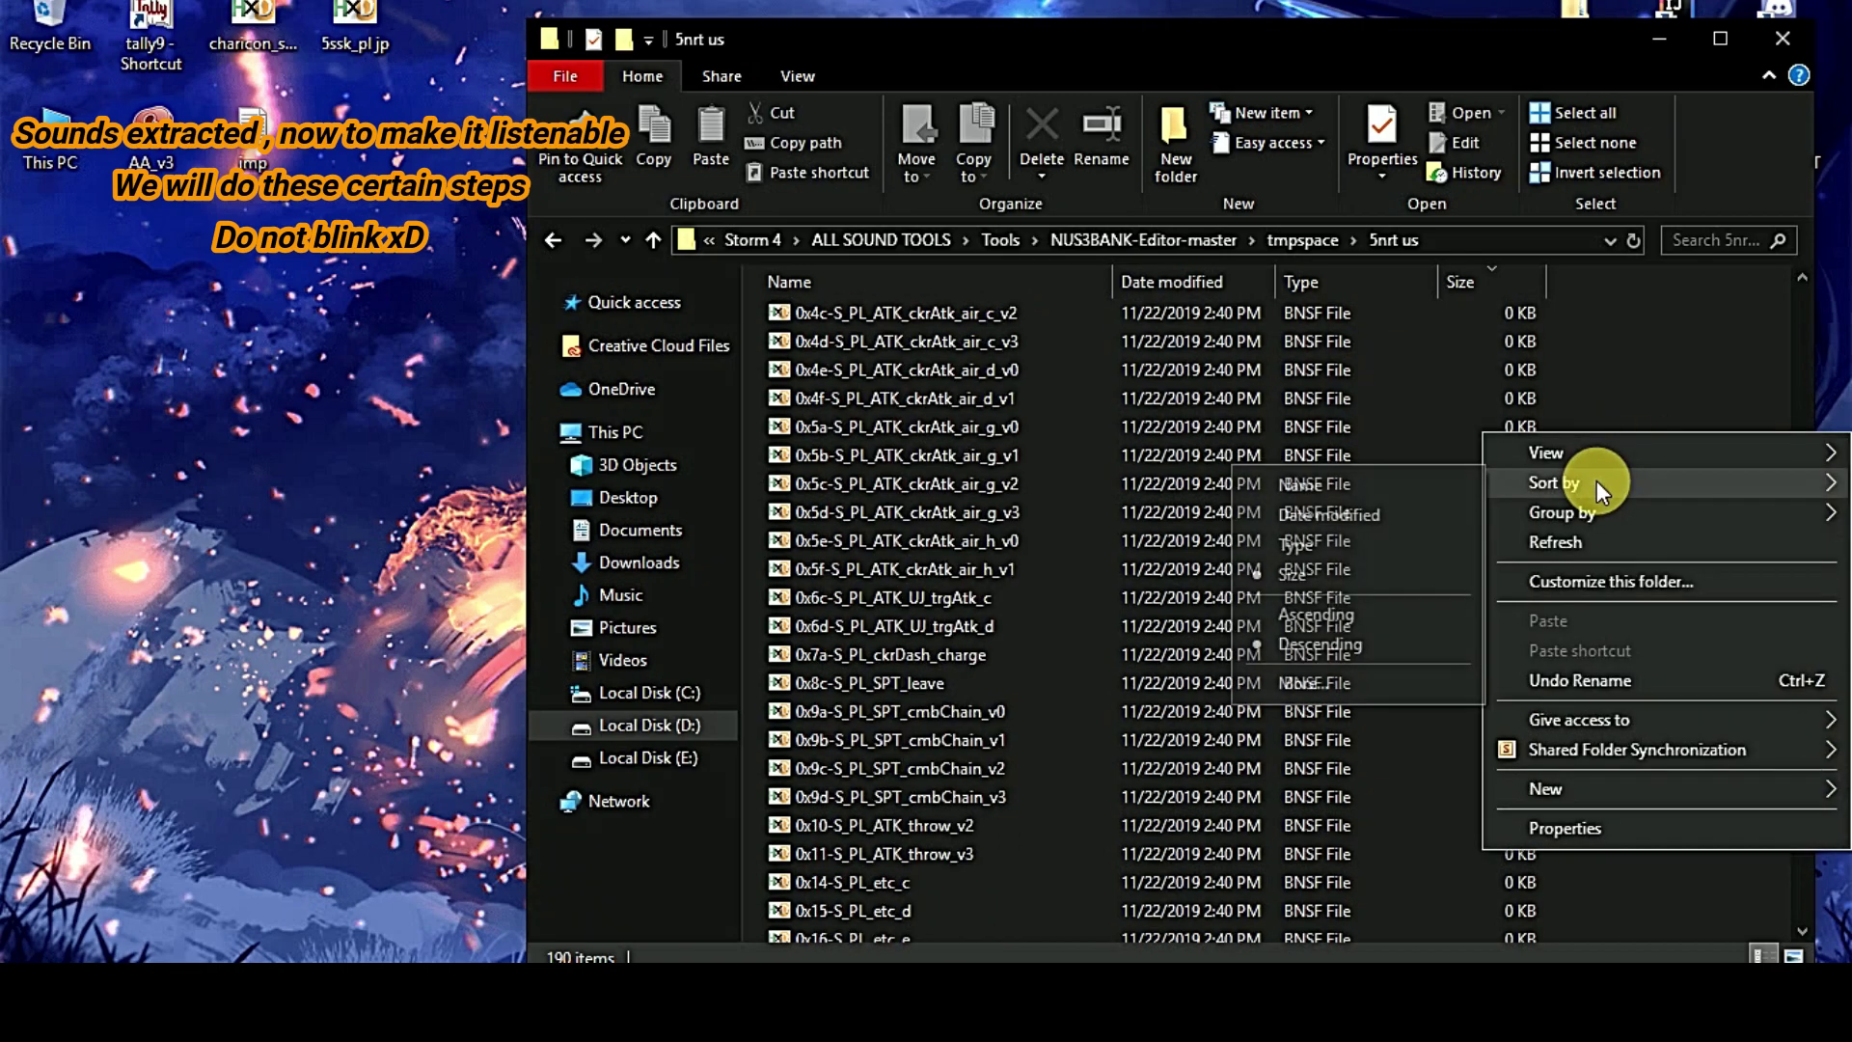
click(1644, 360)
- Maximize the 5nrt us folder window and delete all the 0 KB BNSF files at the end of the size-sorted list
click(1746, 39)
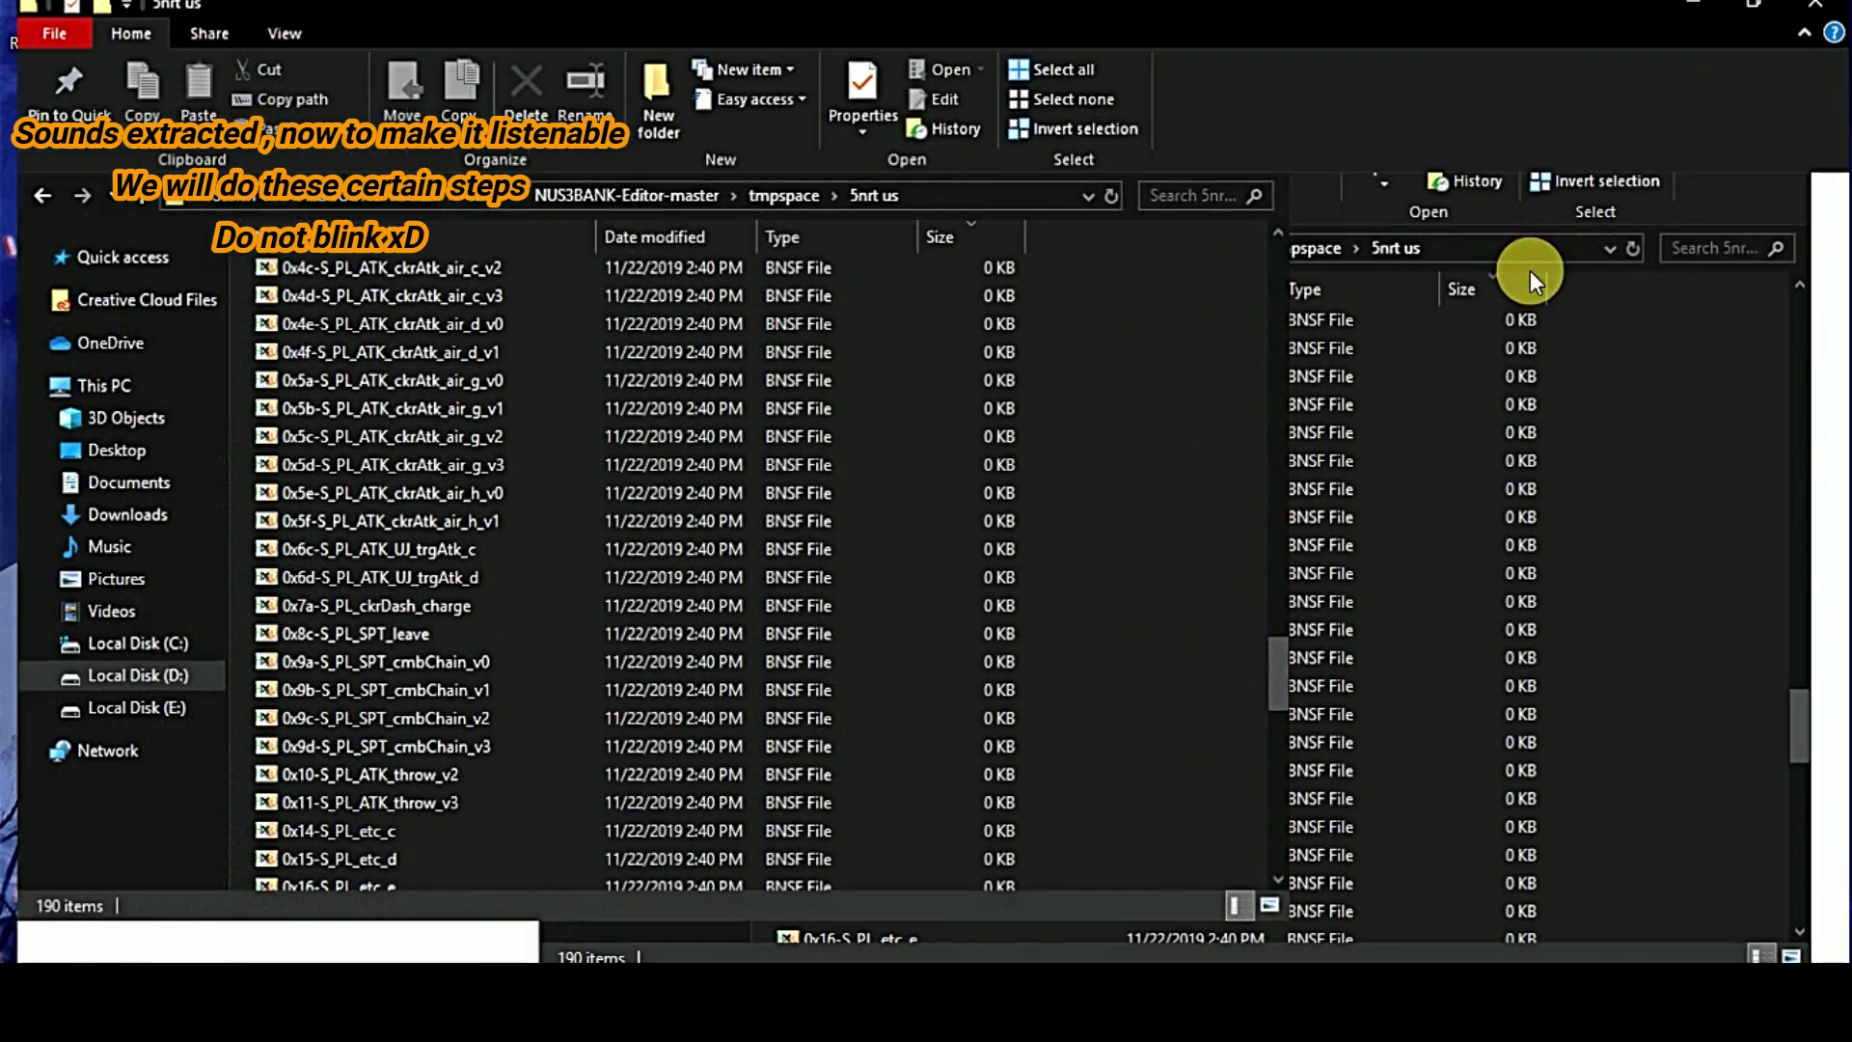
scroll(1424, 681, down, 6)
scroll(1079, 900, down, 6)
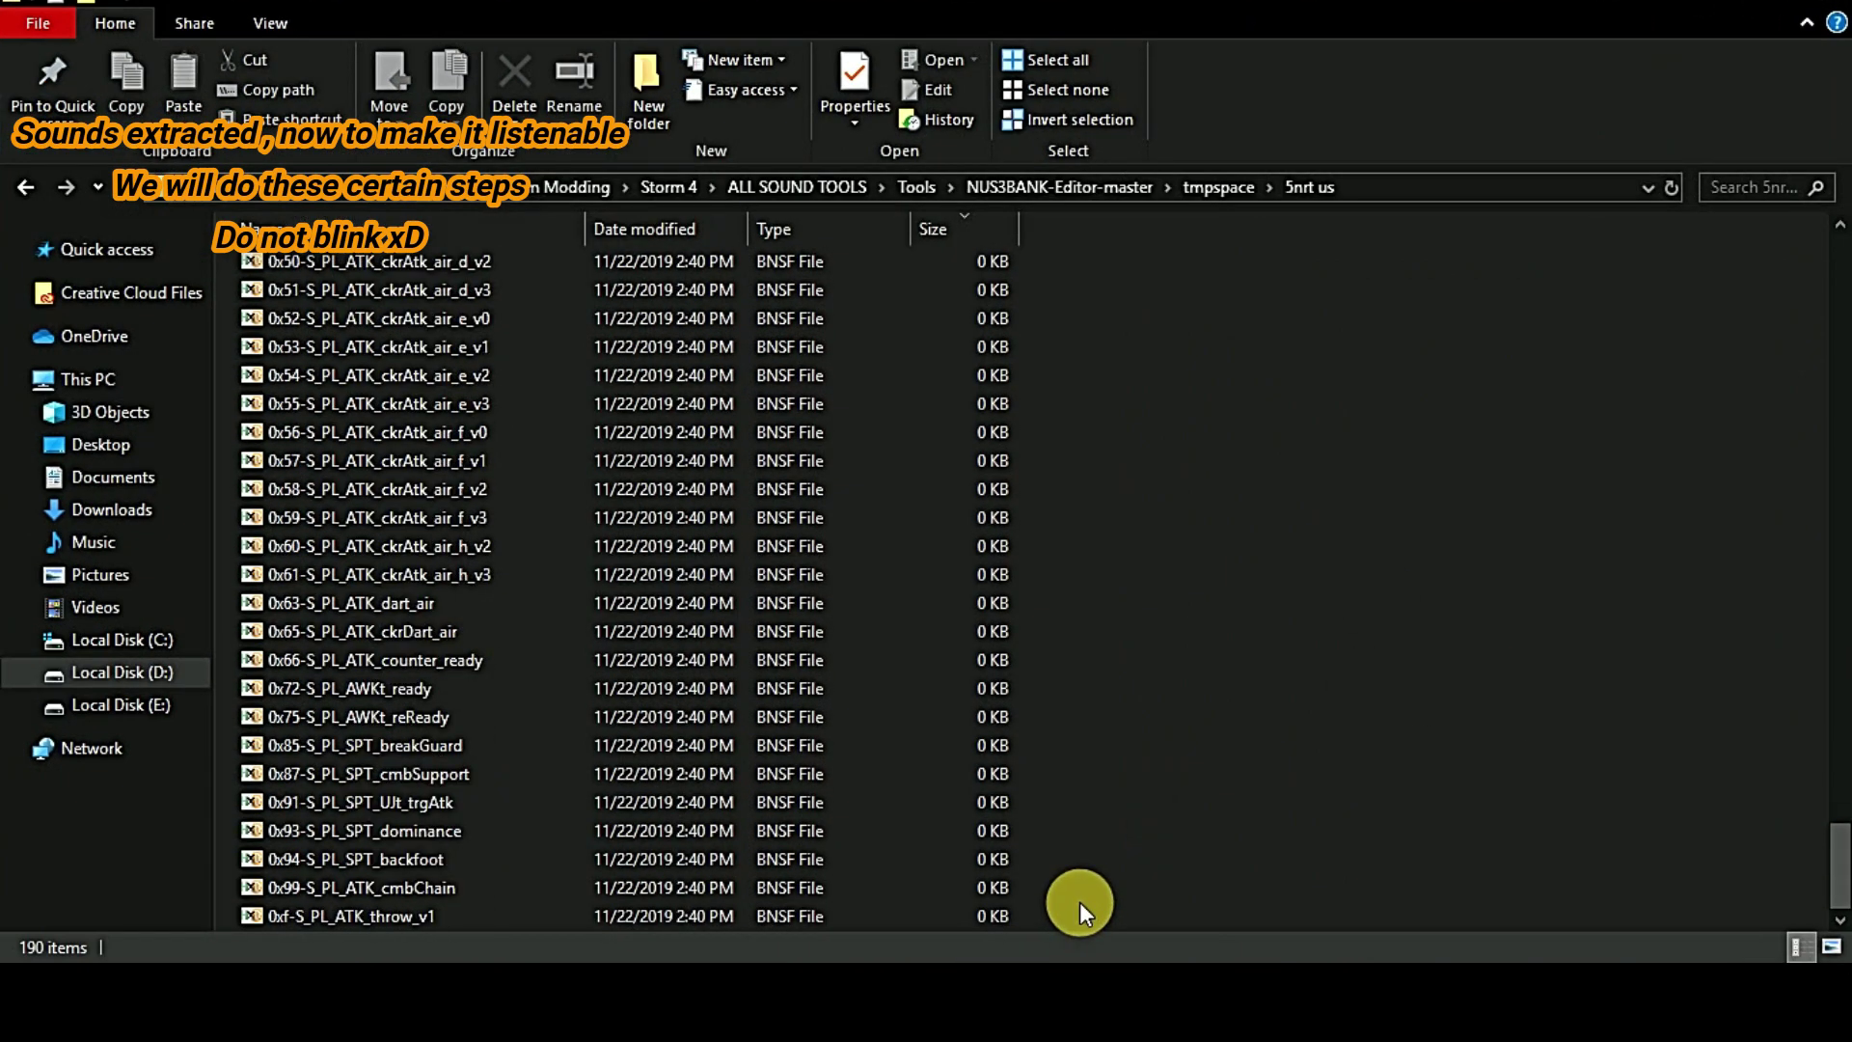
drag(940, 687, 992, 386)
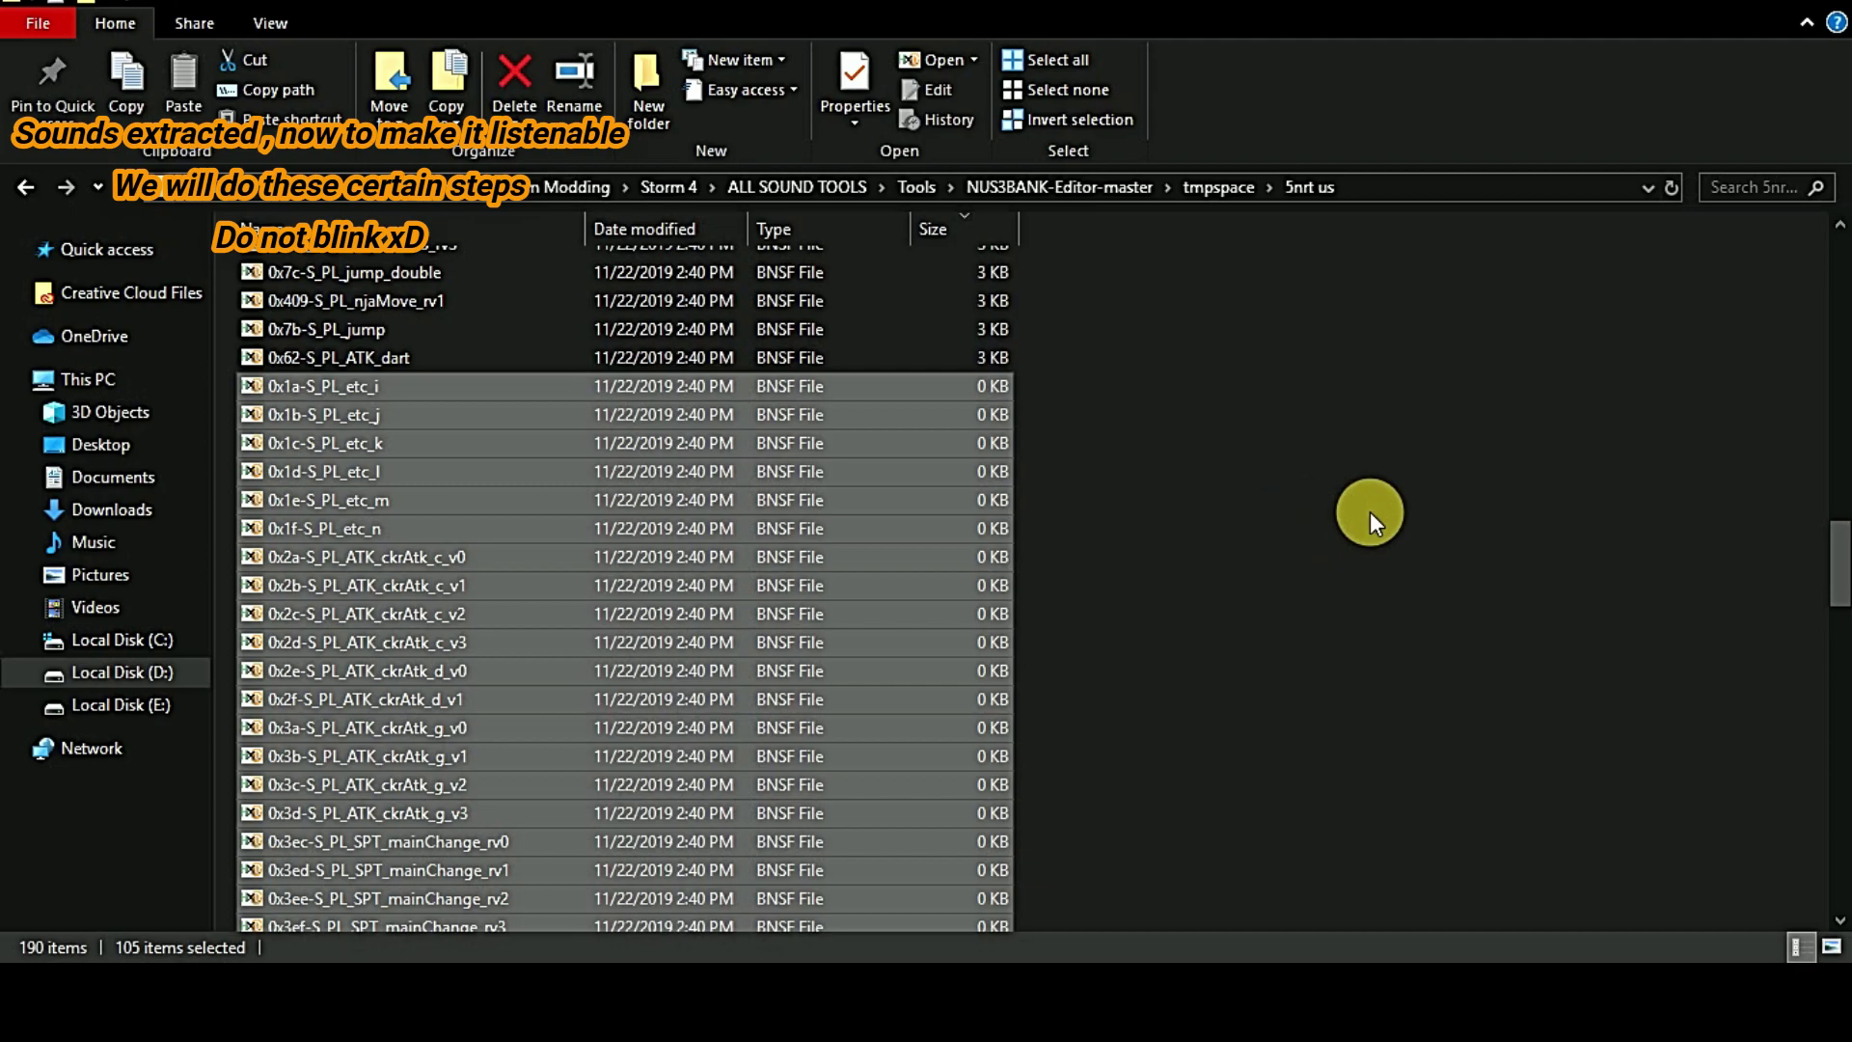
key(Delete)
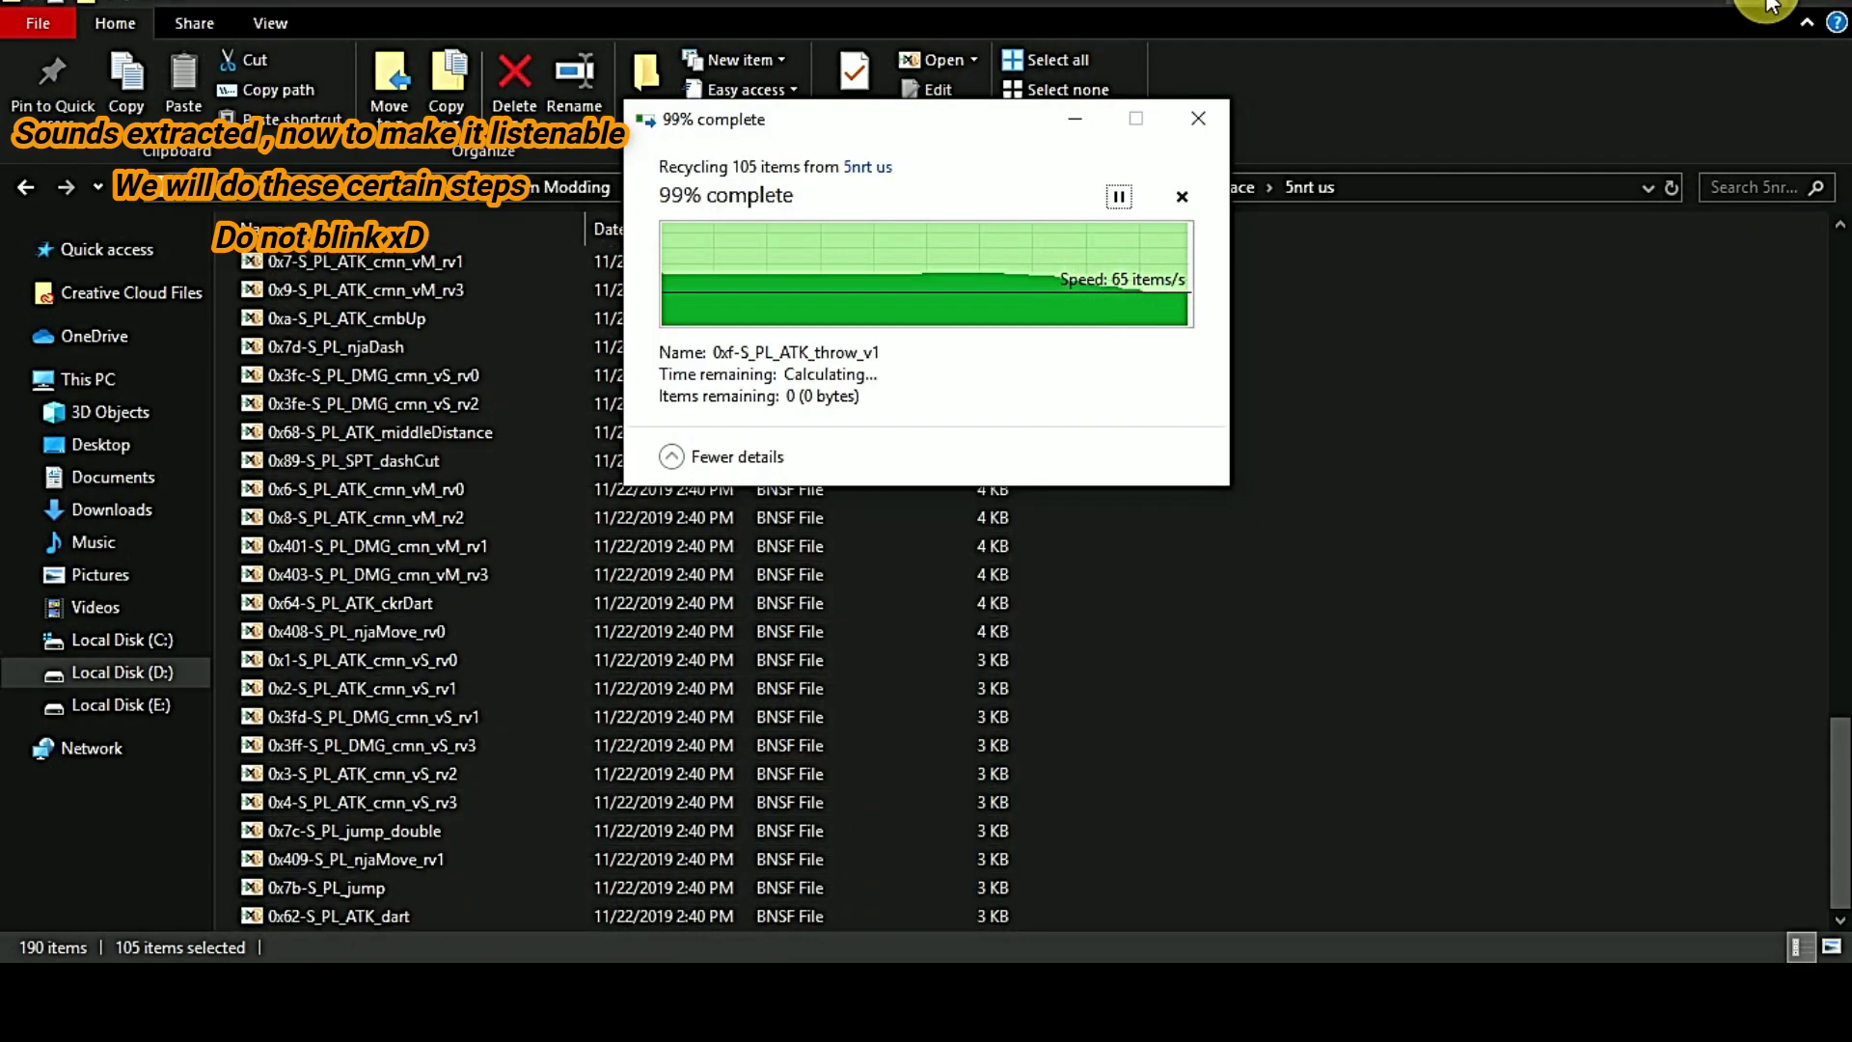
- Restore the 5nrt us folder window from full screen, shrink its height, and reposition it nearer the desktop's centre
click(1780, 3)
drag(1537, 33, 1595, 204)
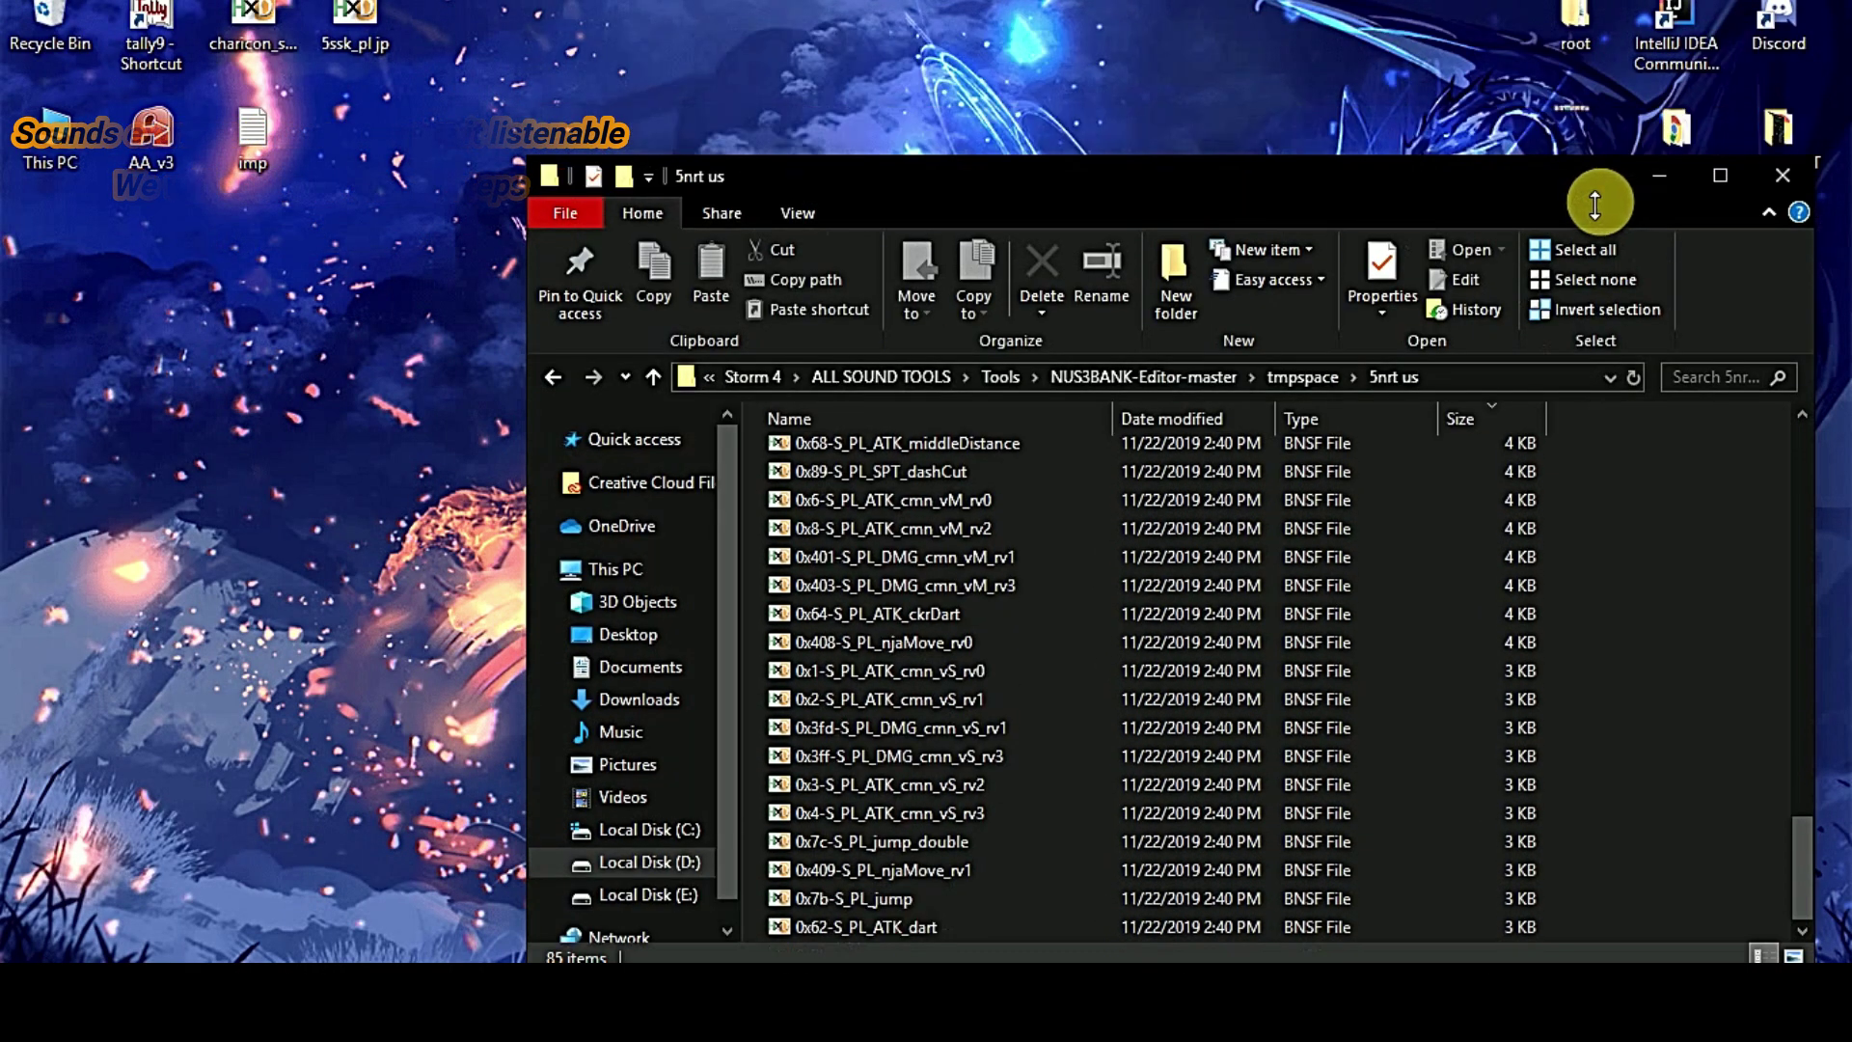
drag(1466, 197, 1320, 78)
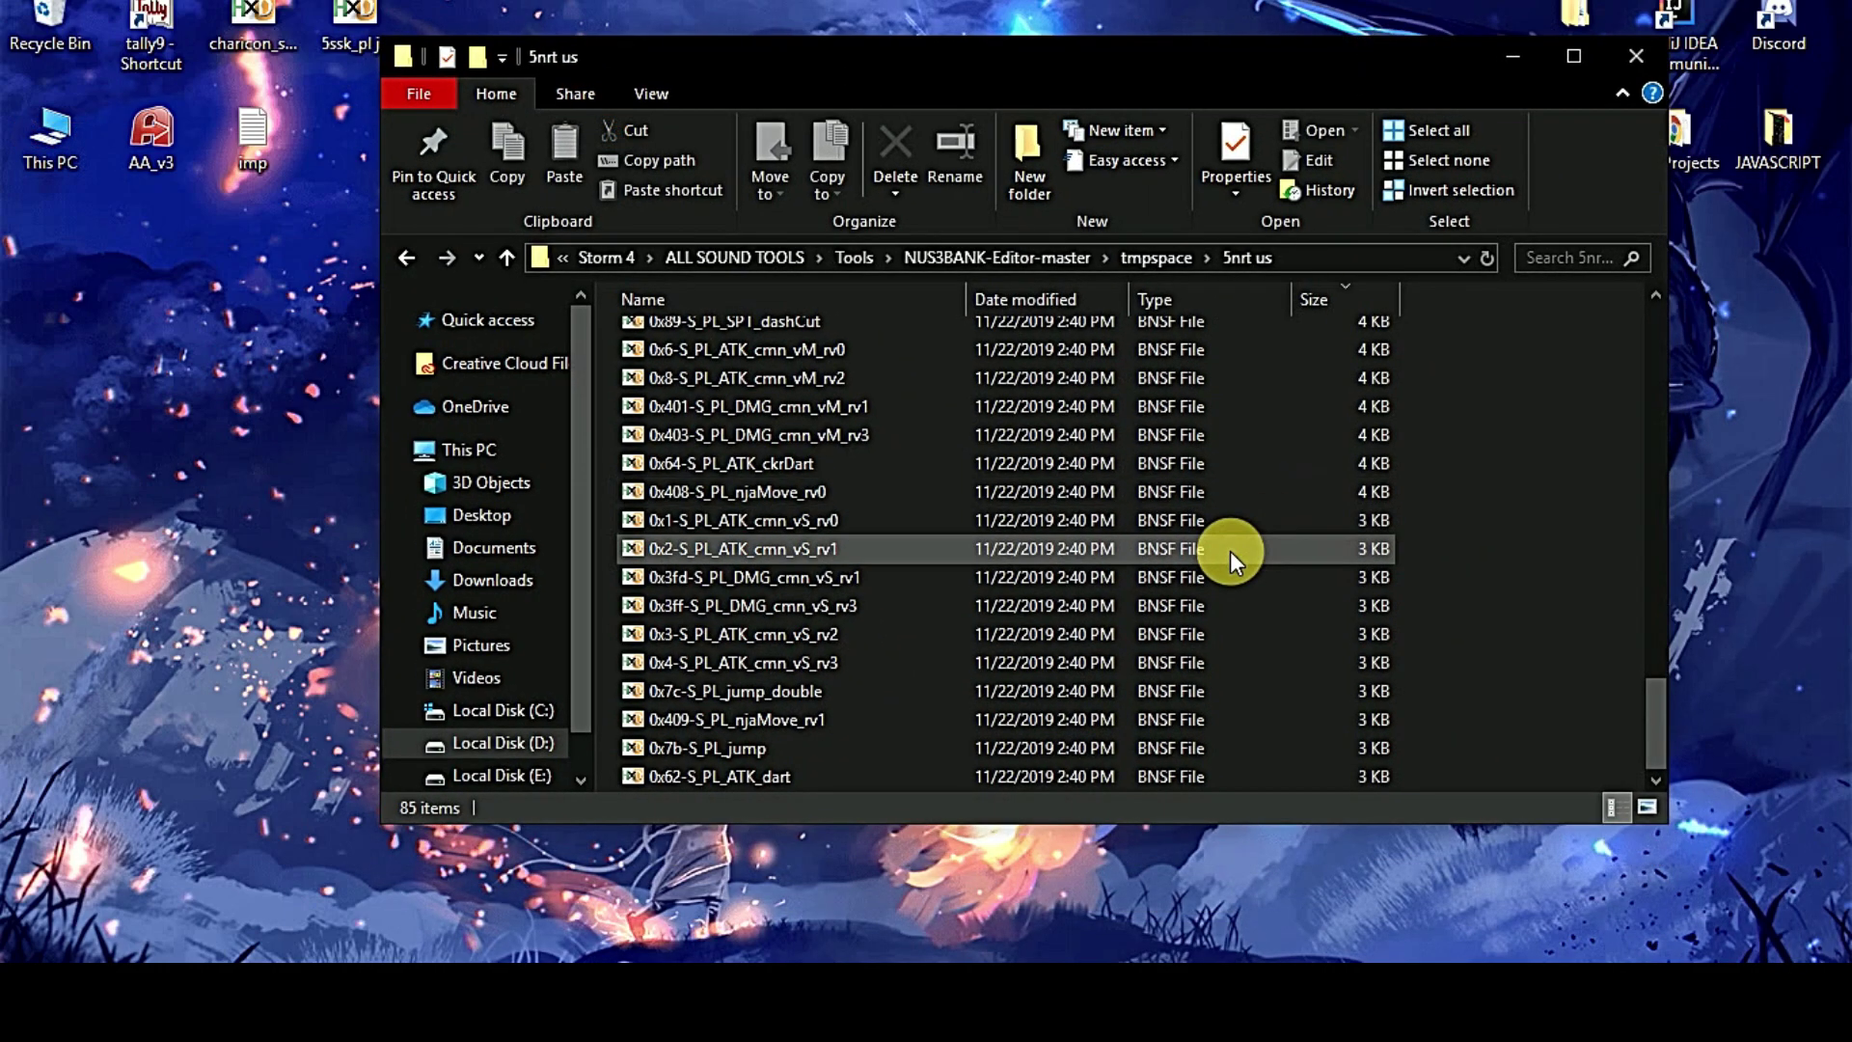
- Return from the remaining BNSF files in the 5nrt us folder to the tmpspace folder
scroll(780, 594, up, 3)
scroll(780, 579, up, 8)
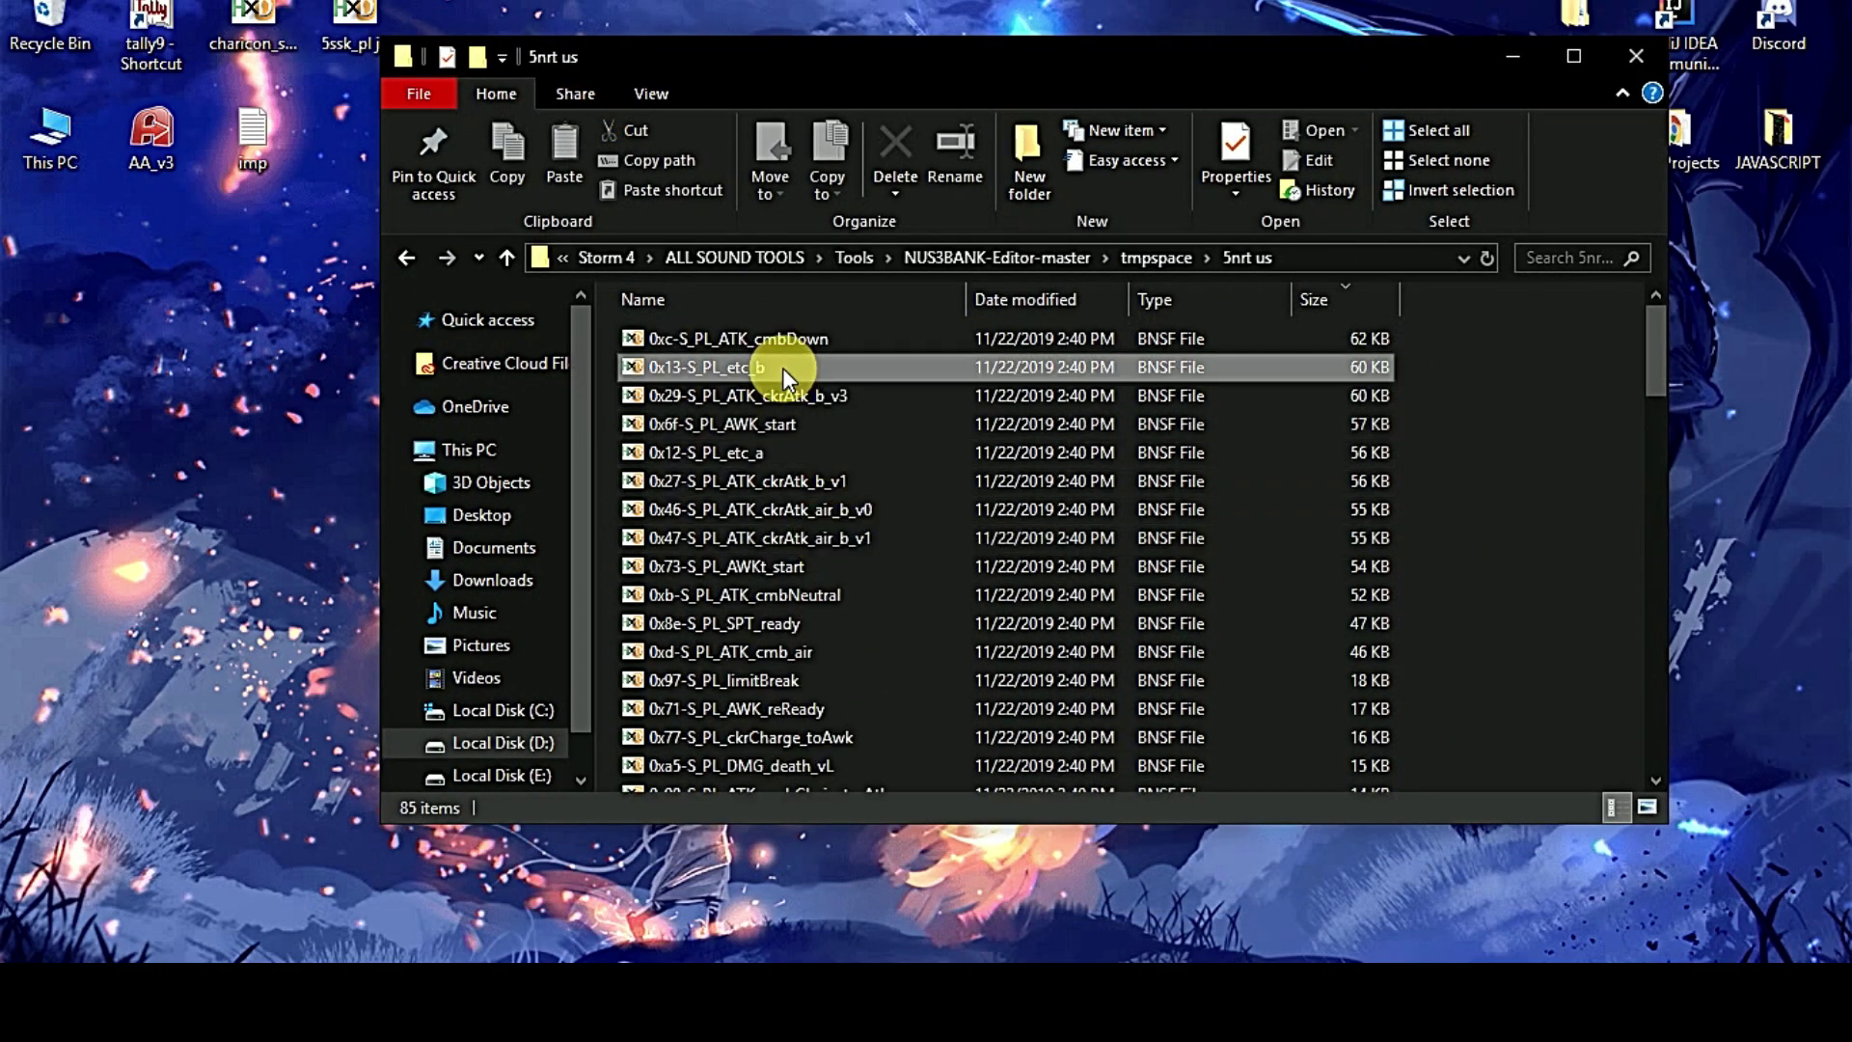
click(783, 368)
click(404, 257)
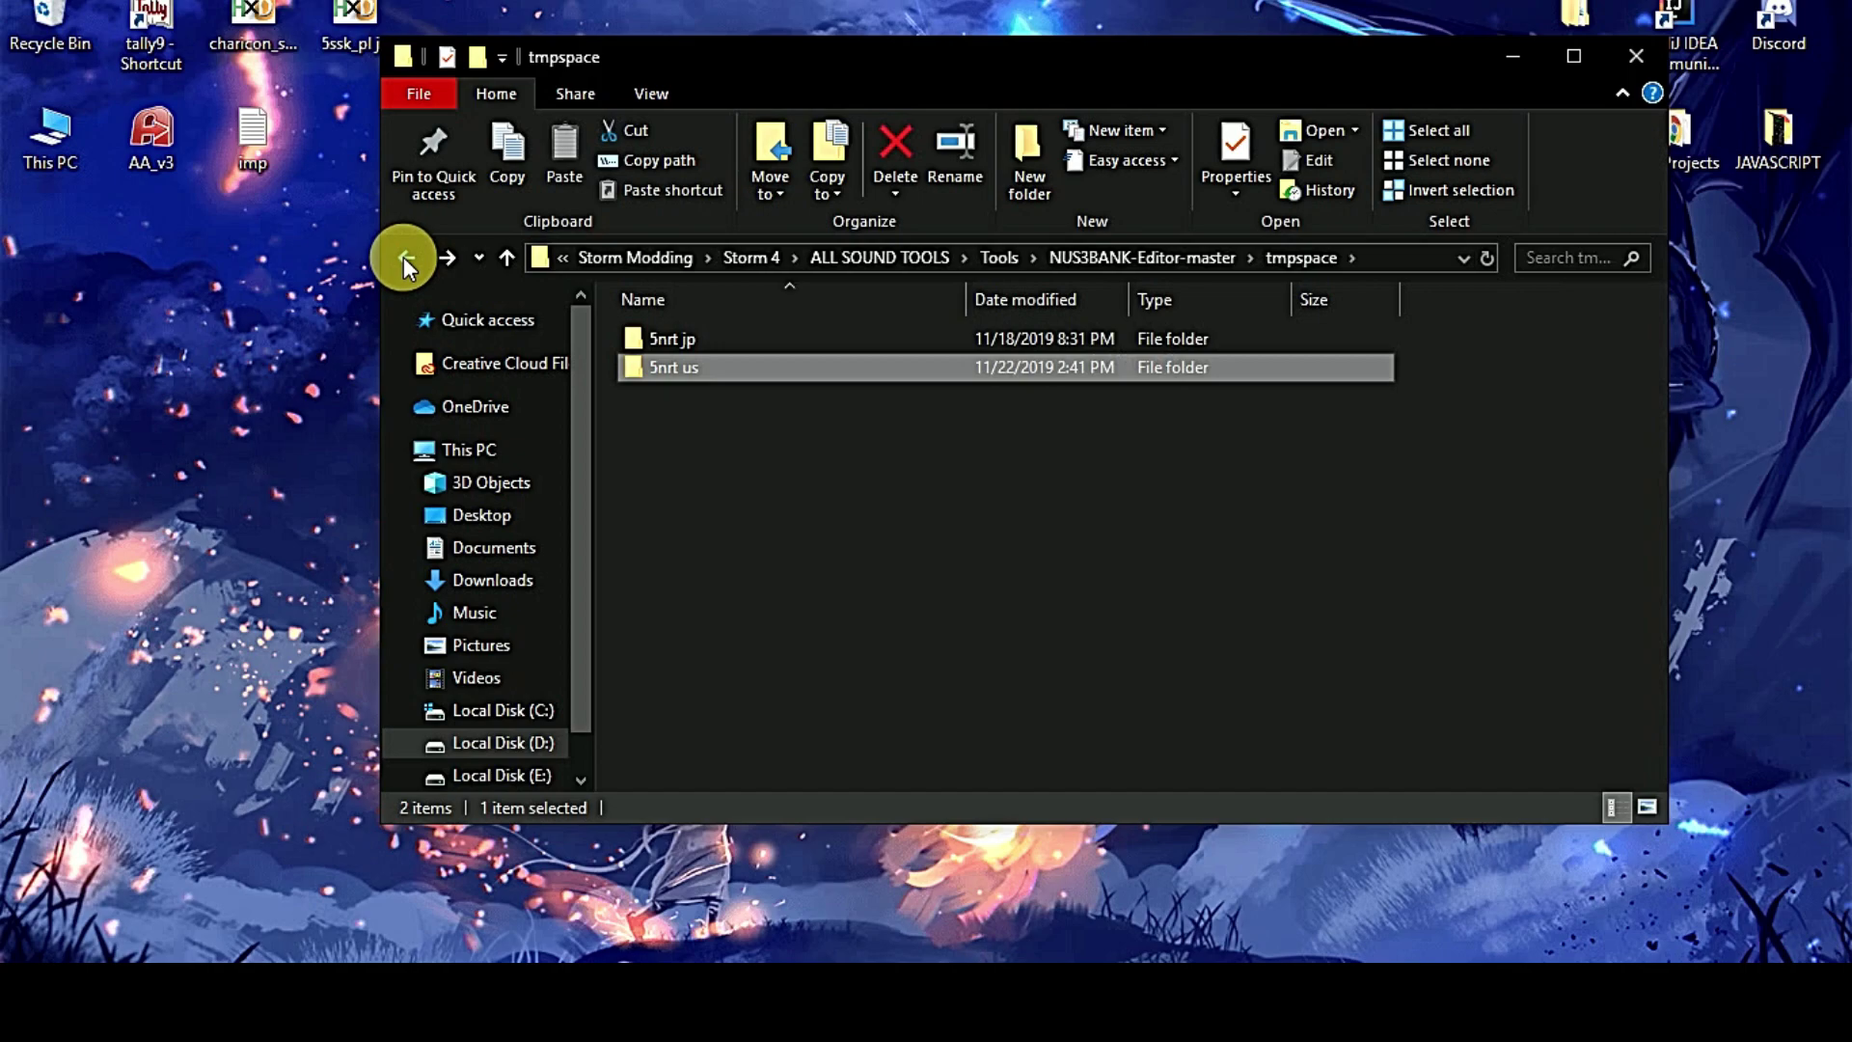
- Go back to the ALL SOUND TOOLS folder, open VideoGameSoundConverter_2.0, and launch VGSC
click(403, 256)
click(403, 256)
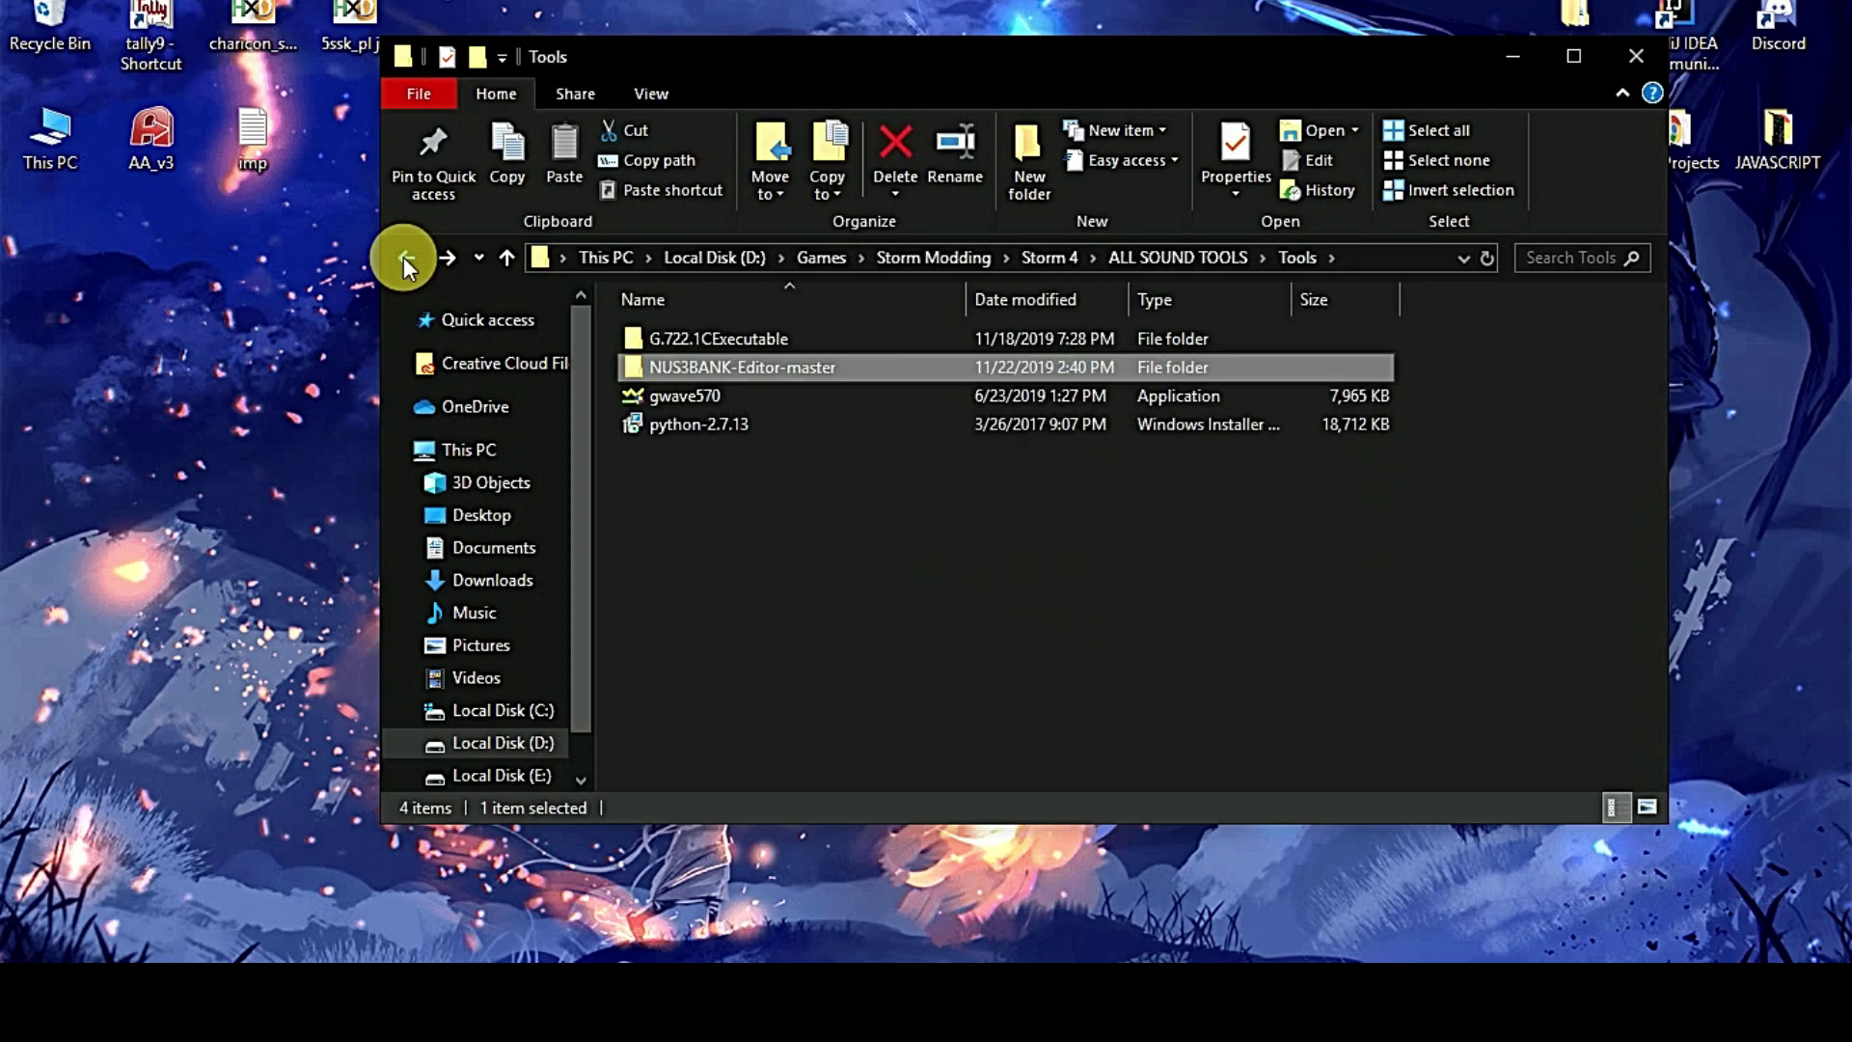
click(403, 256)
double_click(725, 367)
click(681, 509)
key(Return)
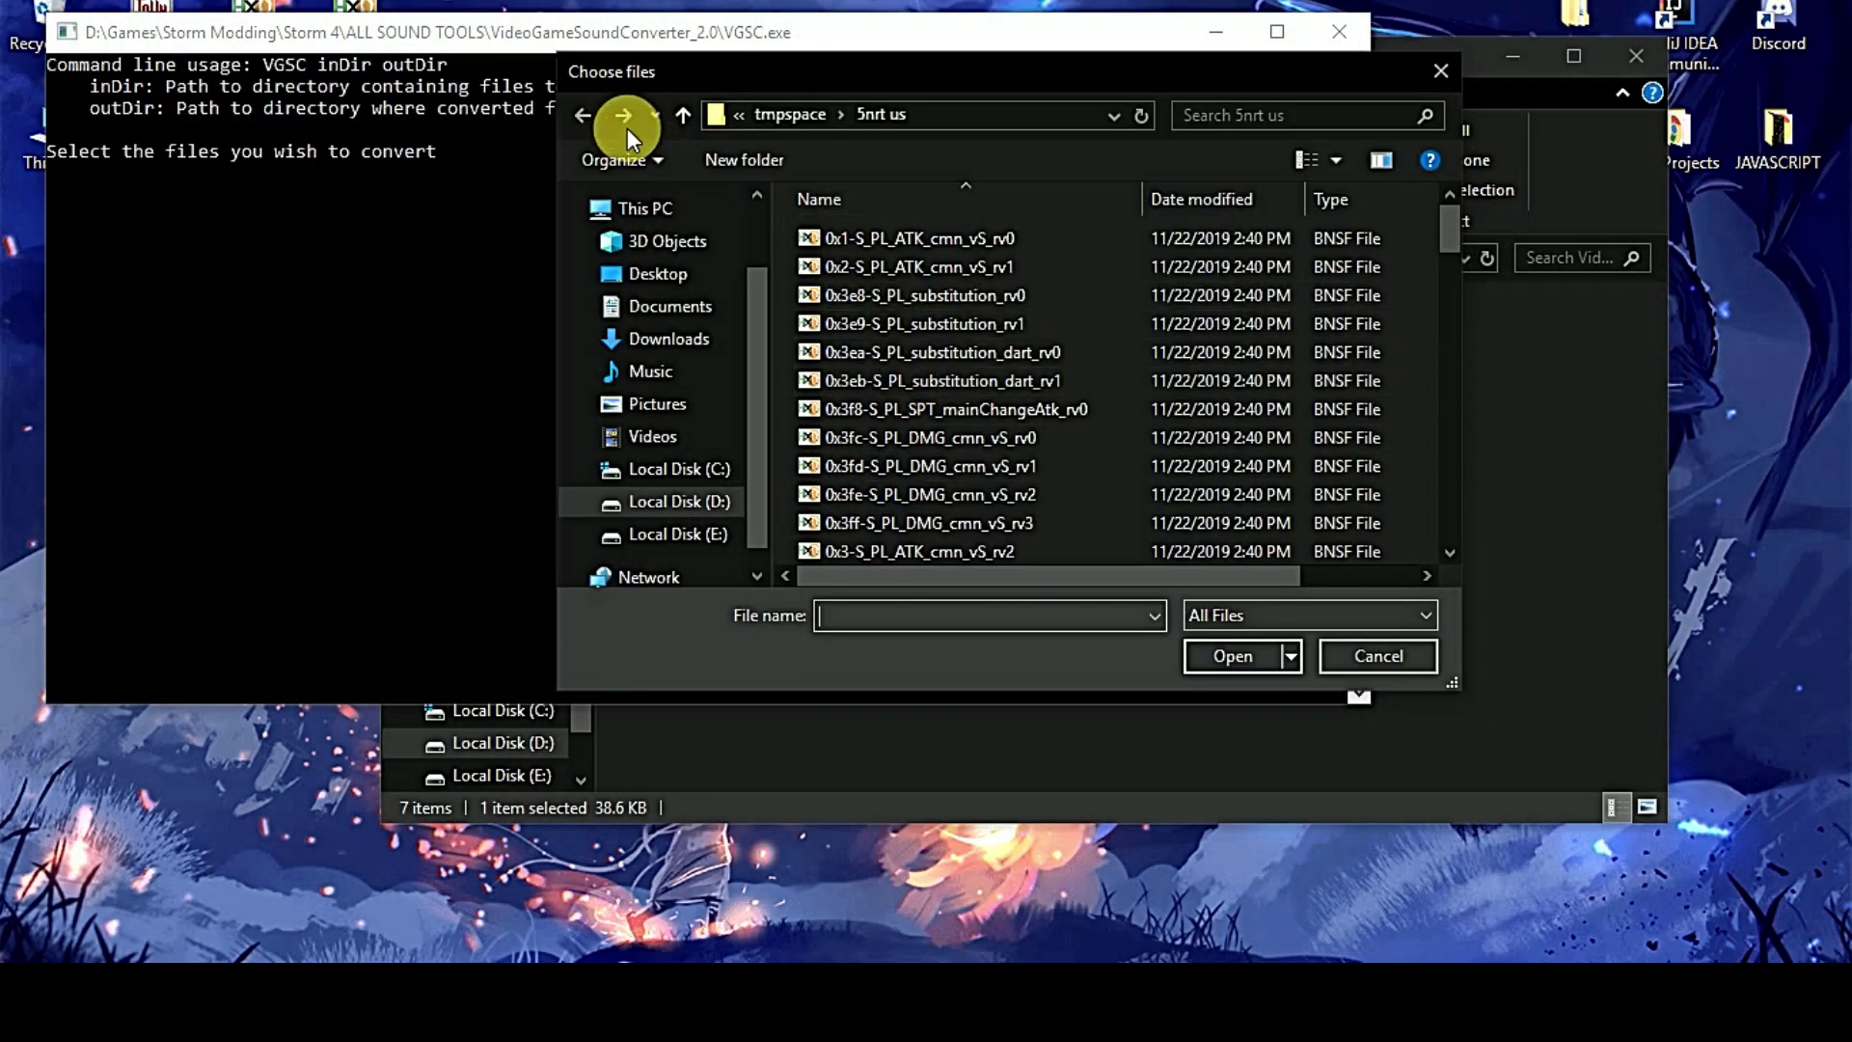
- Choose all the BNSF files in tmpspace's 5nrt us folder as the files to convert
right_click(883, 121)
key(Escape)
click(868, 115)
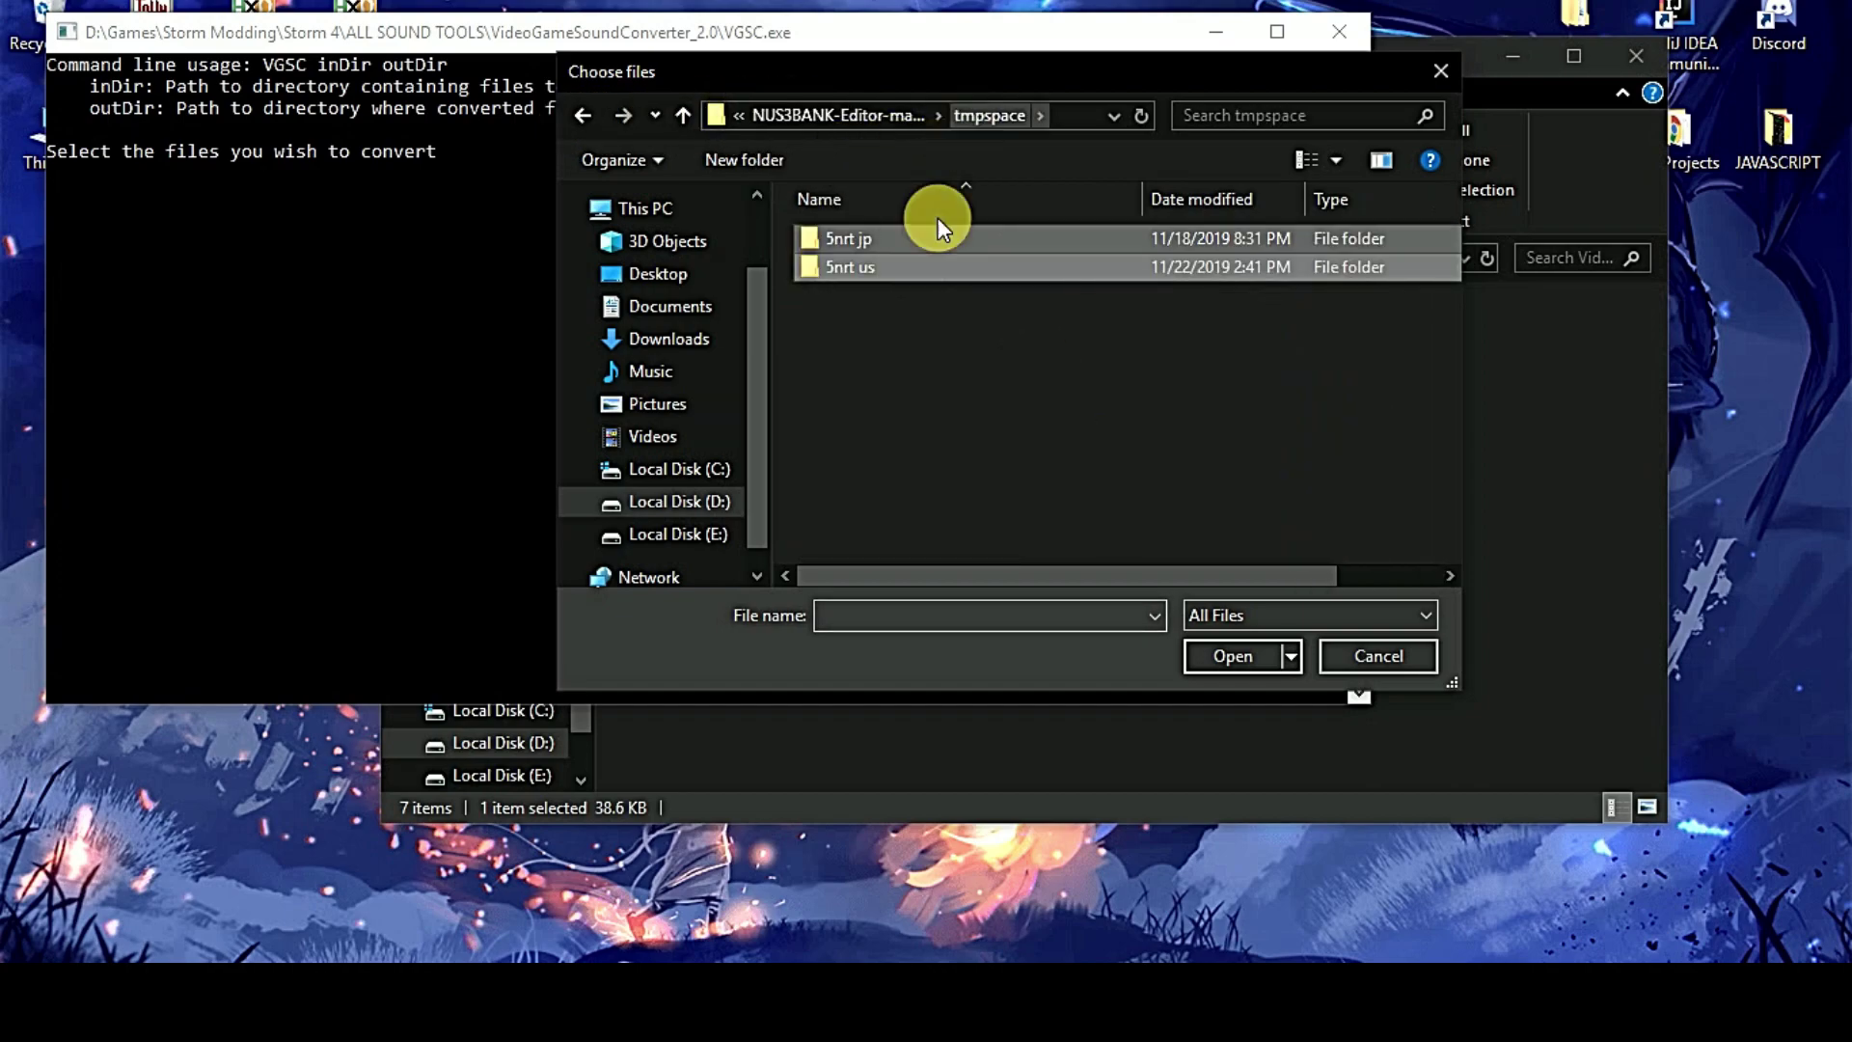
double_click(872, 264)
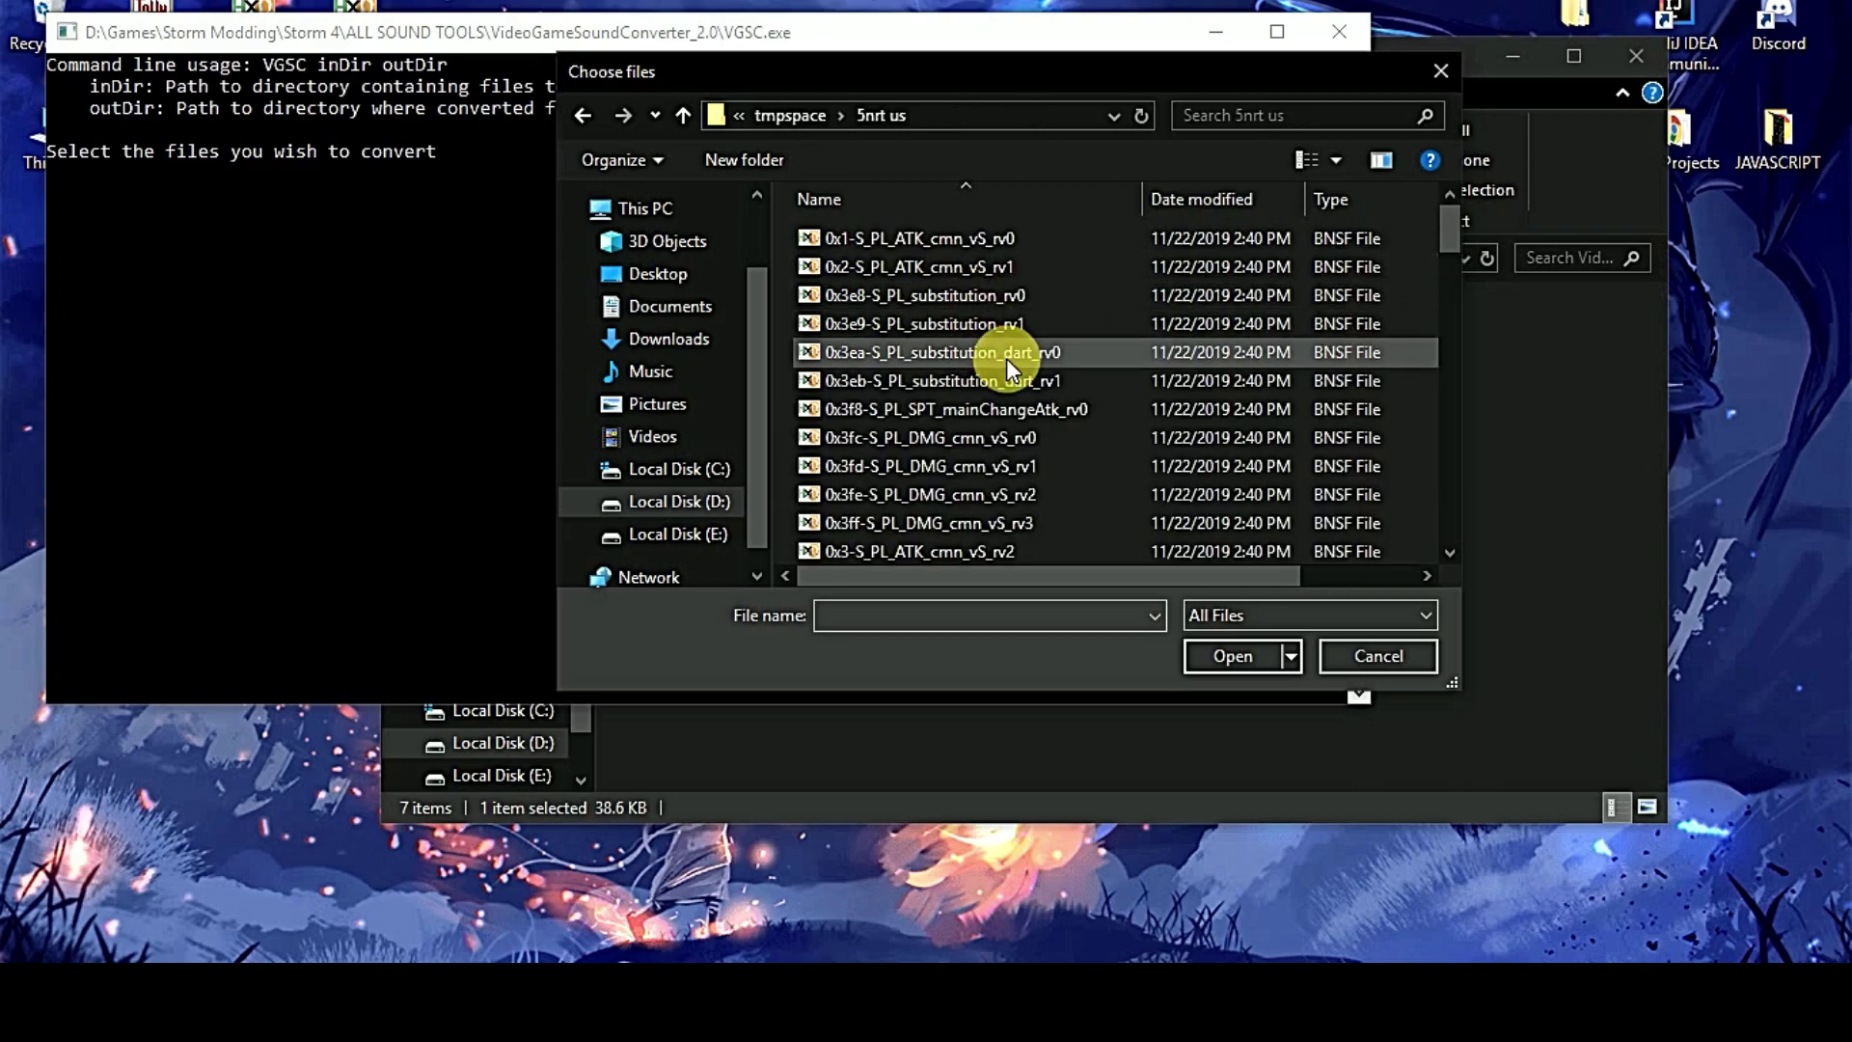
scroll(1095, 404, down, 3)
key(ctrl+a)
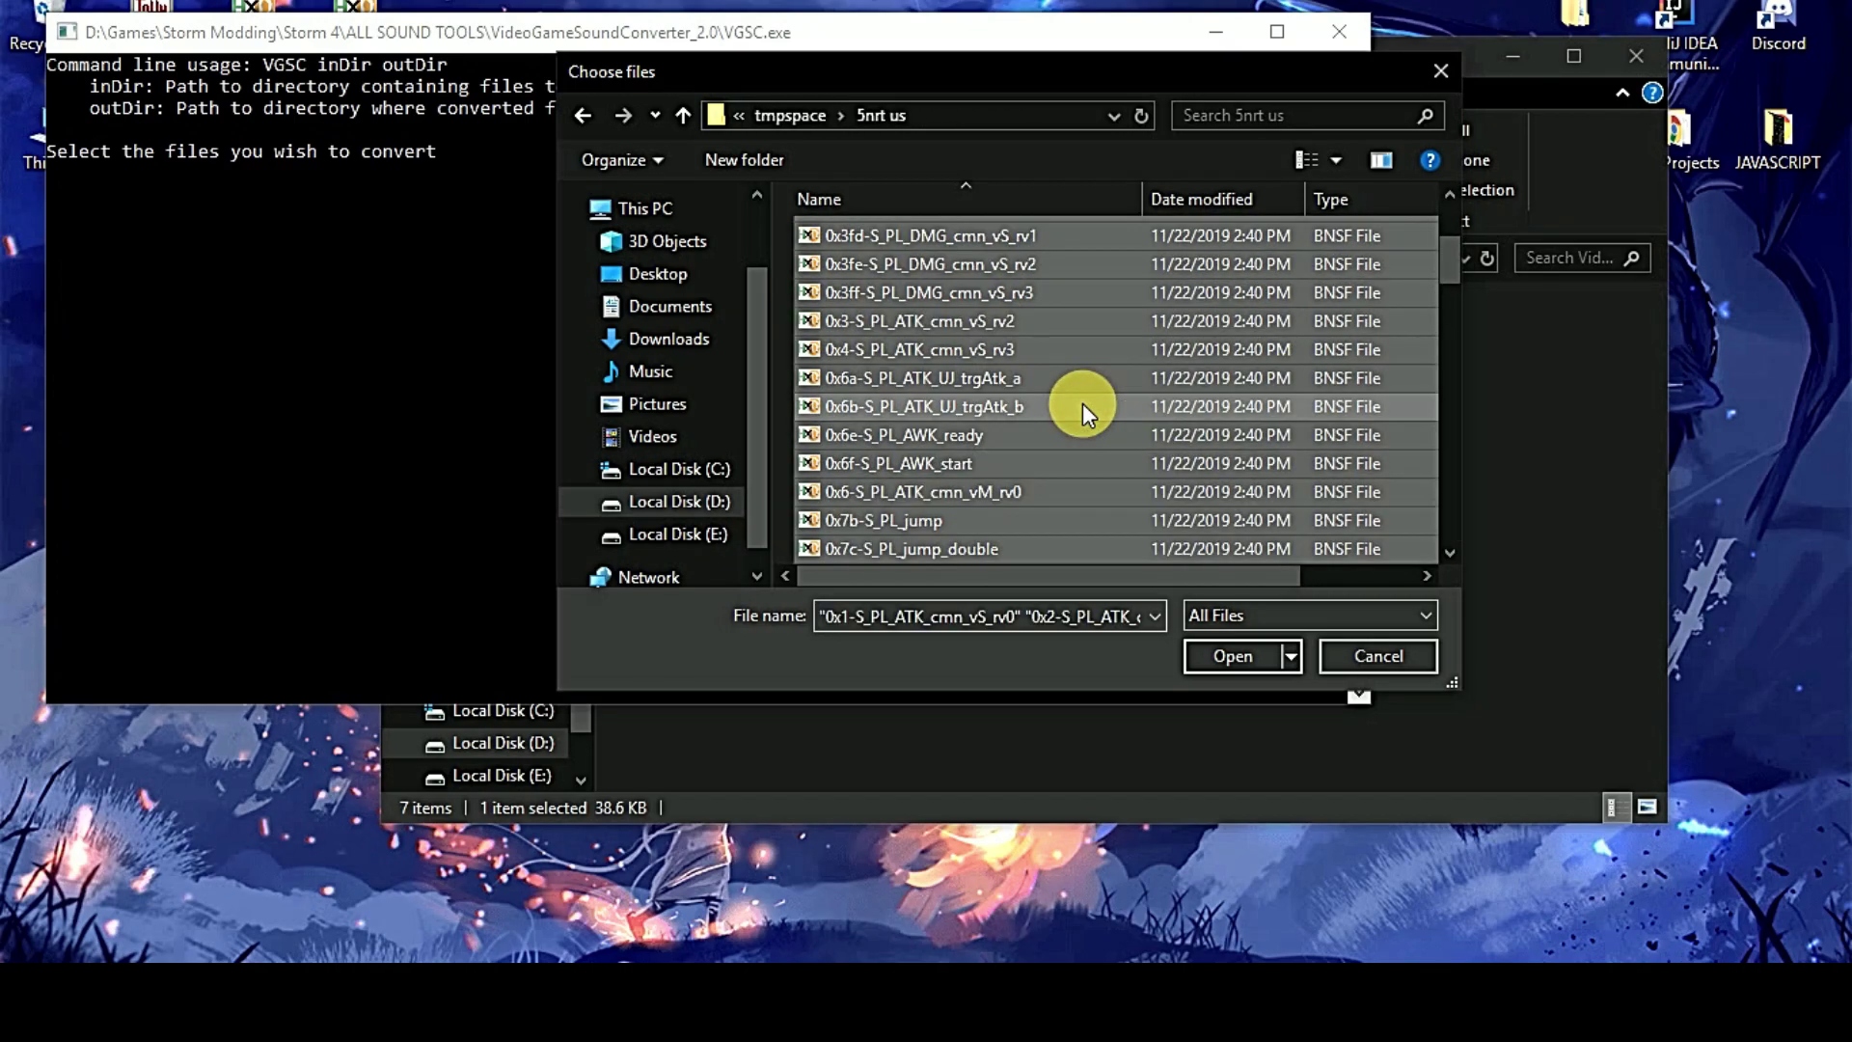
click(1228, 658)
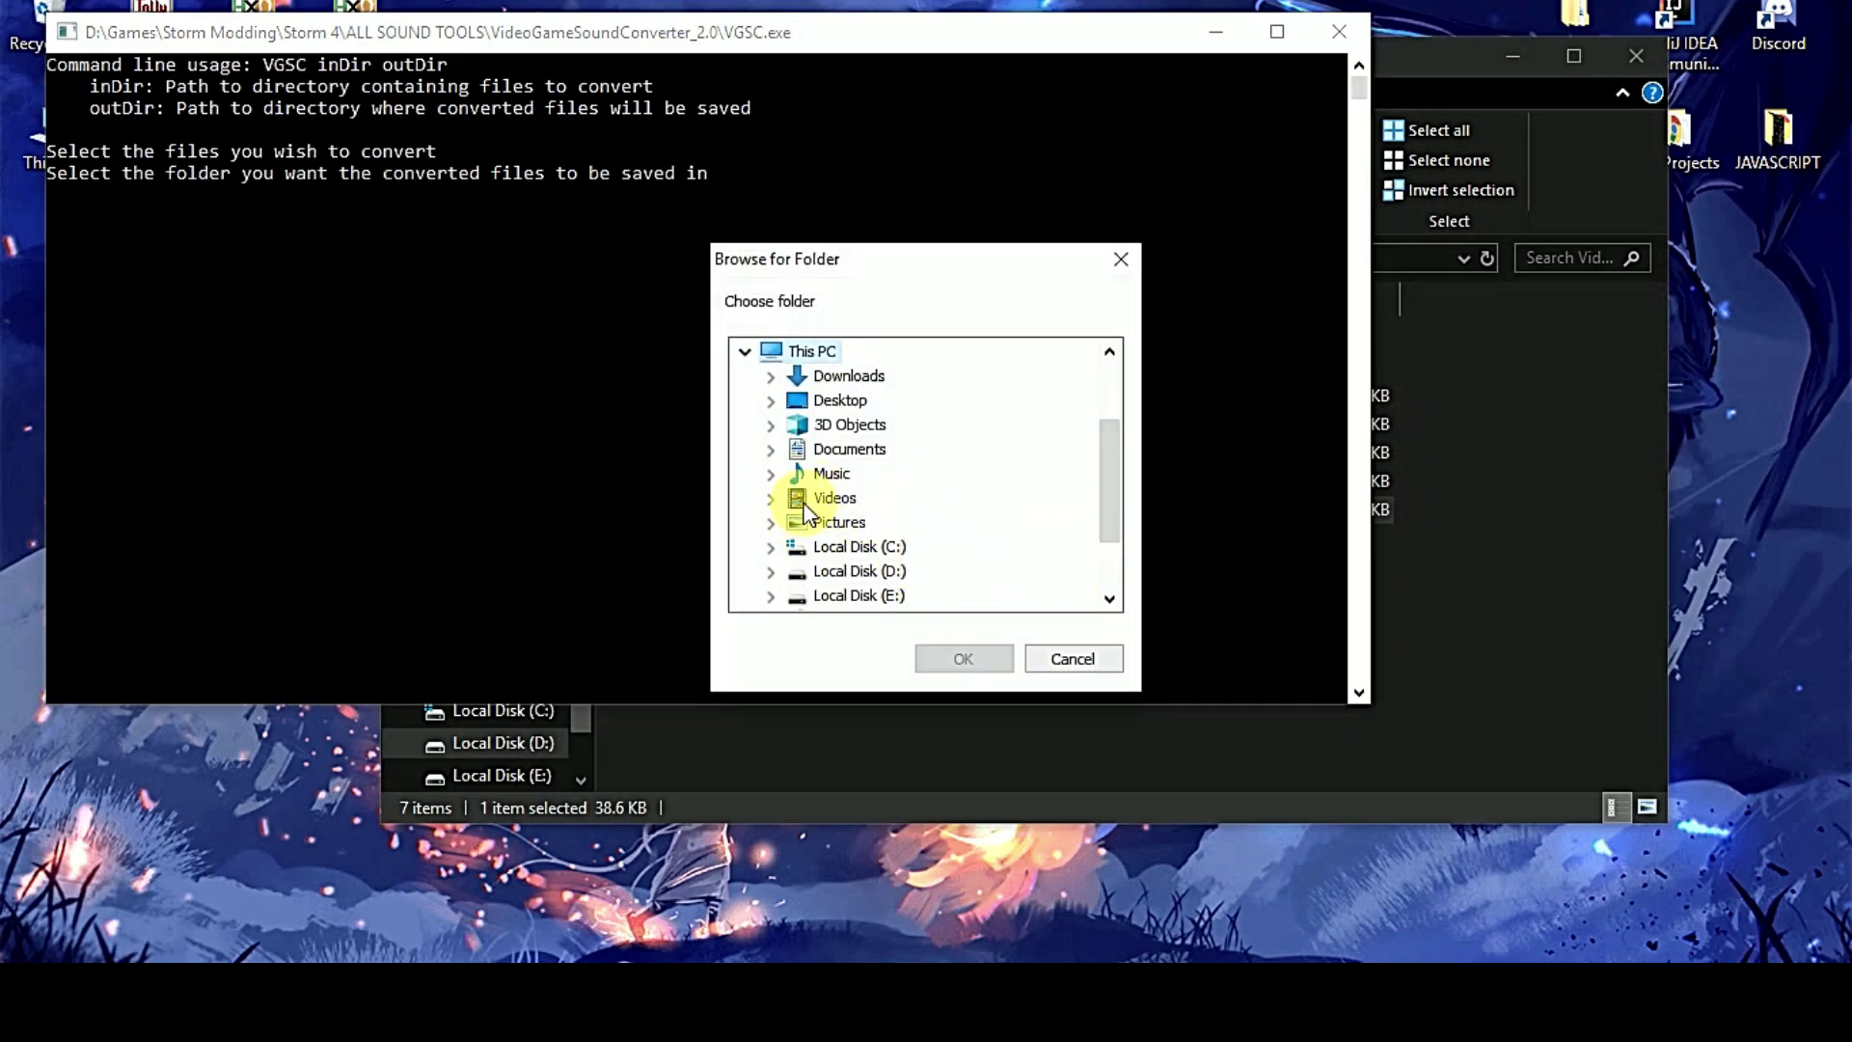
- Choose the BNSF extractor folder inside Storm 4's VideoGameSoundConverter_2.0 folder on drive D as the output location and run the conversion
click(892, 571)
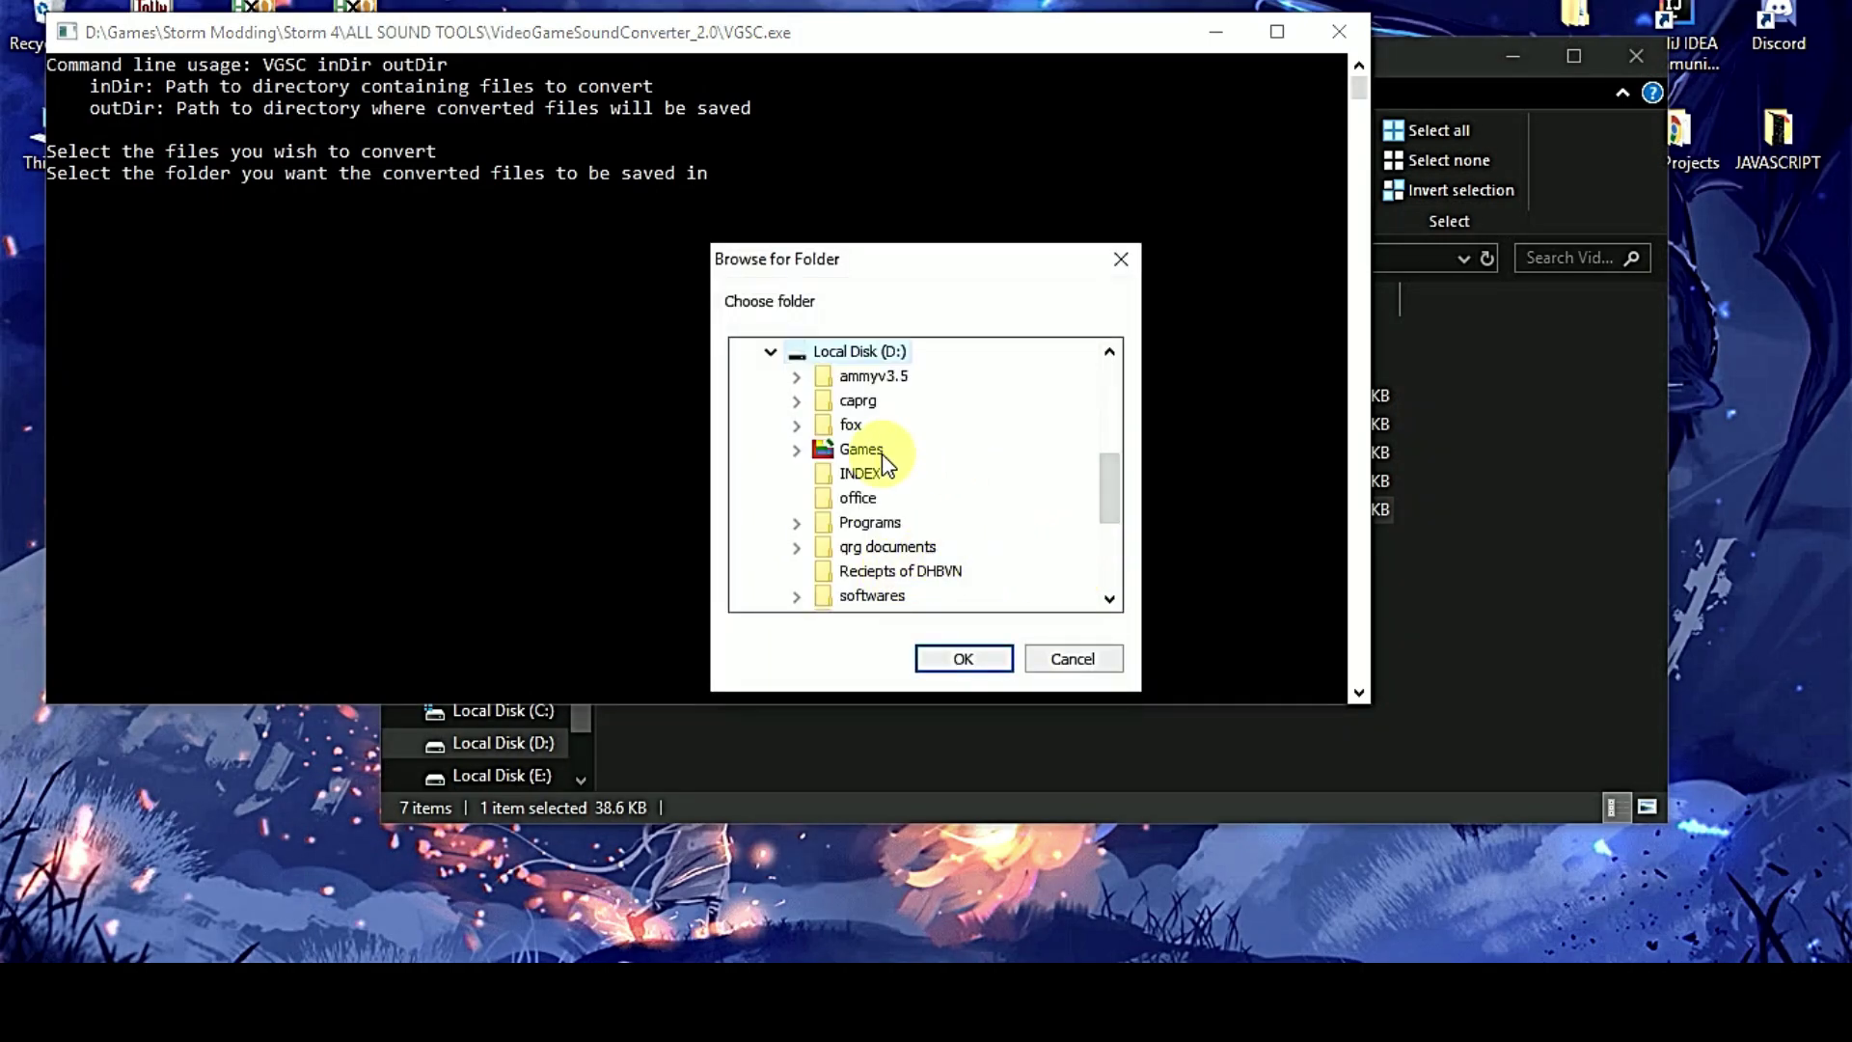
click(915, 550)
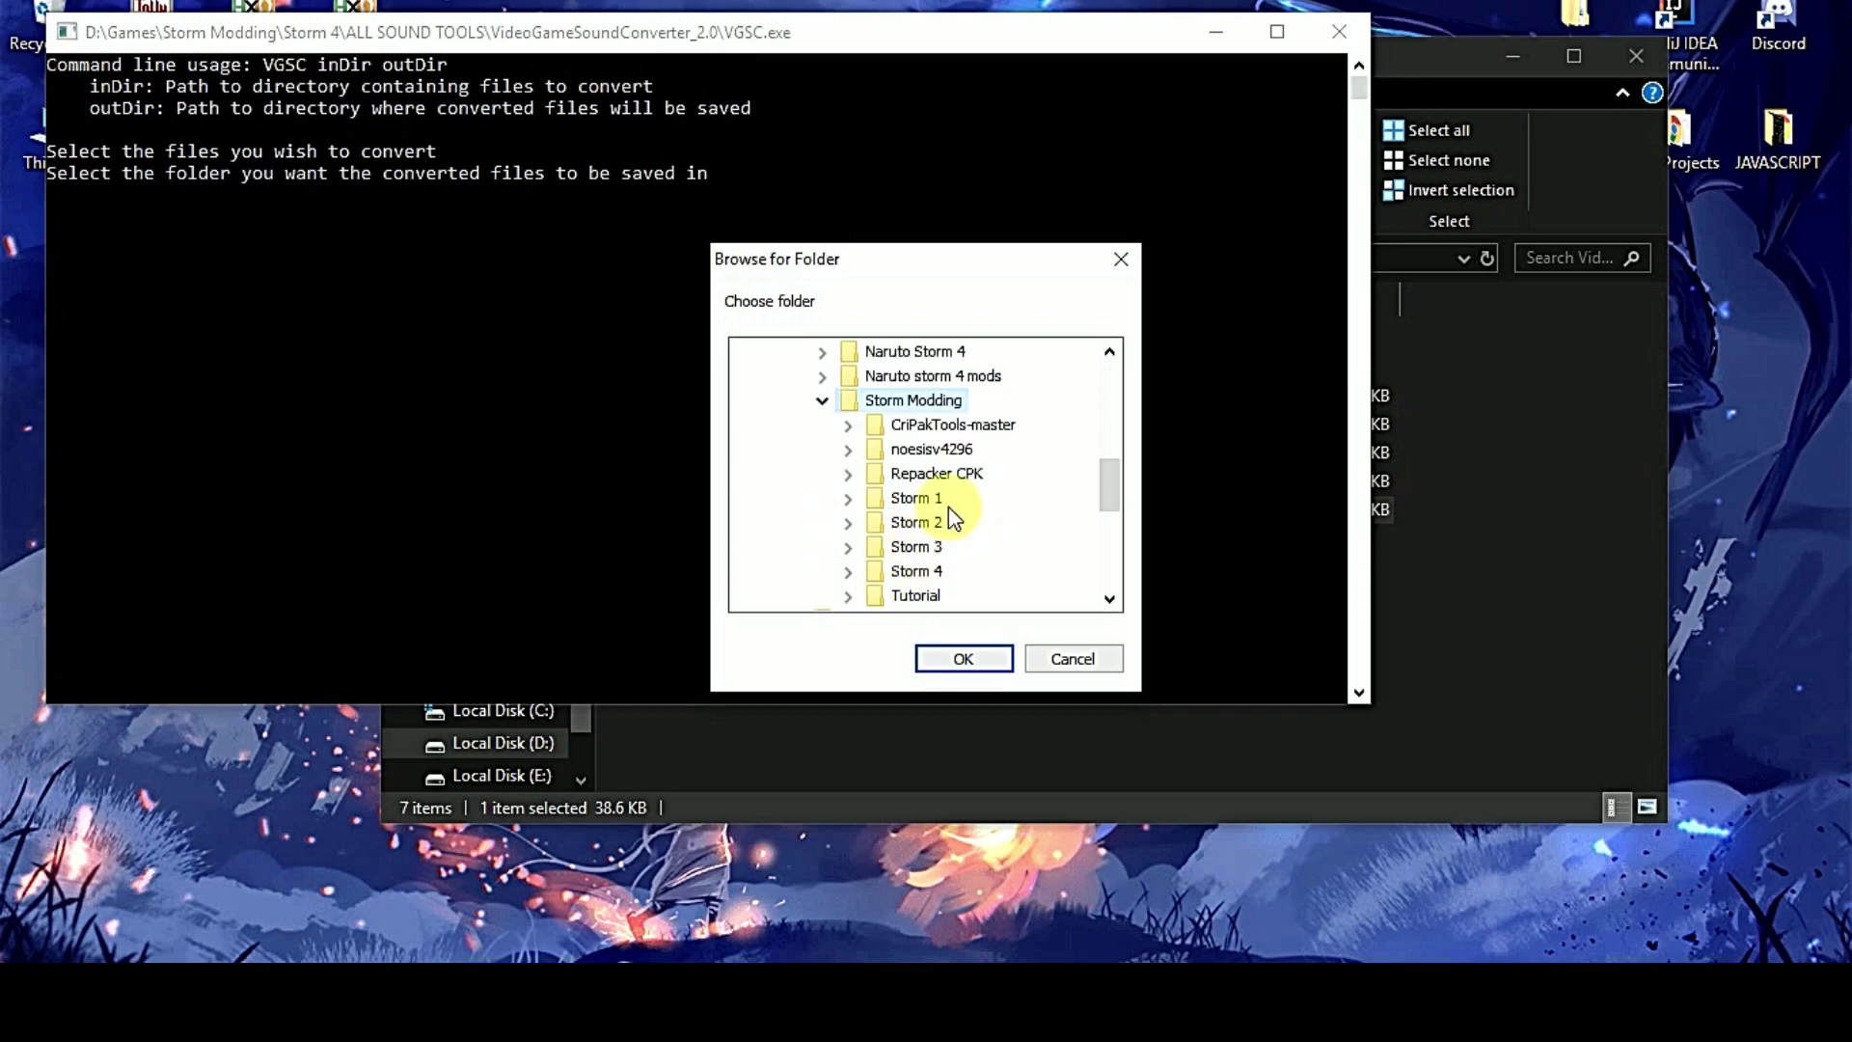
click(918, 573)
click(955, 381)
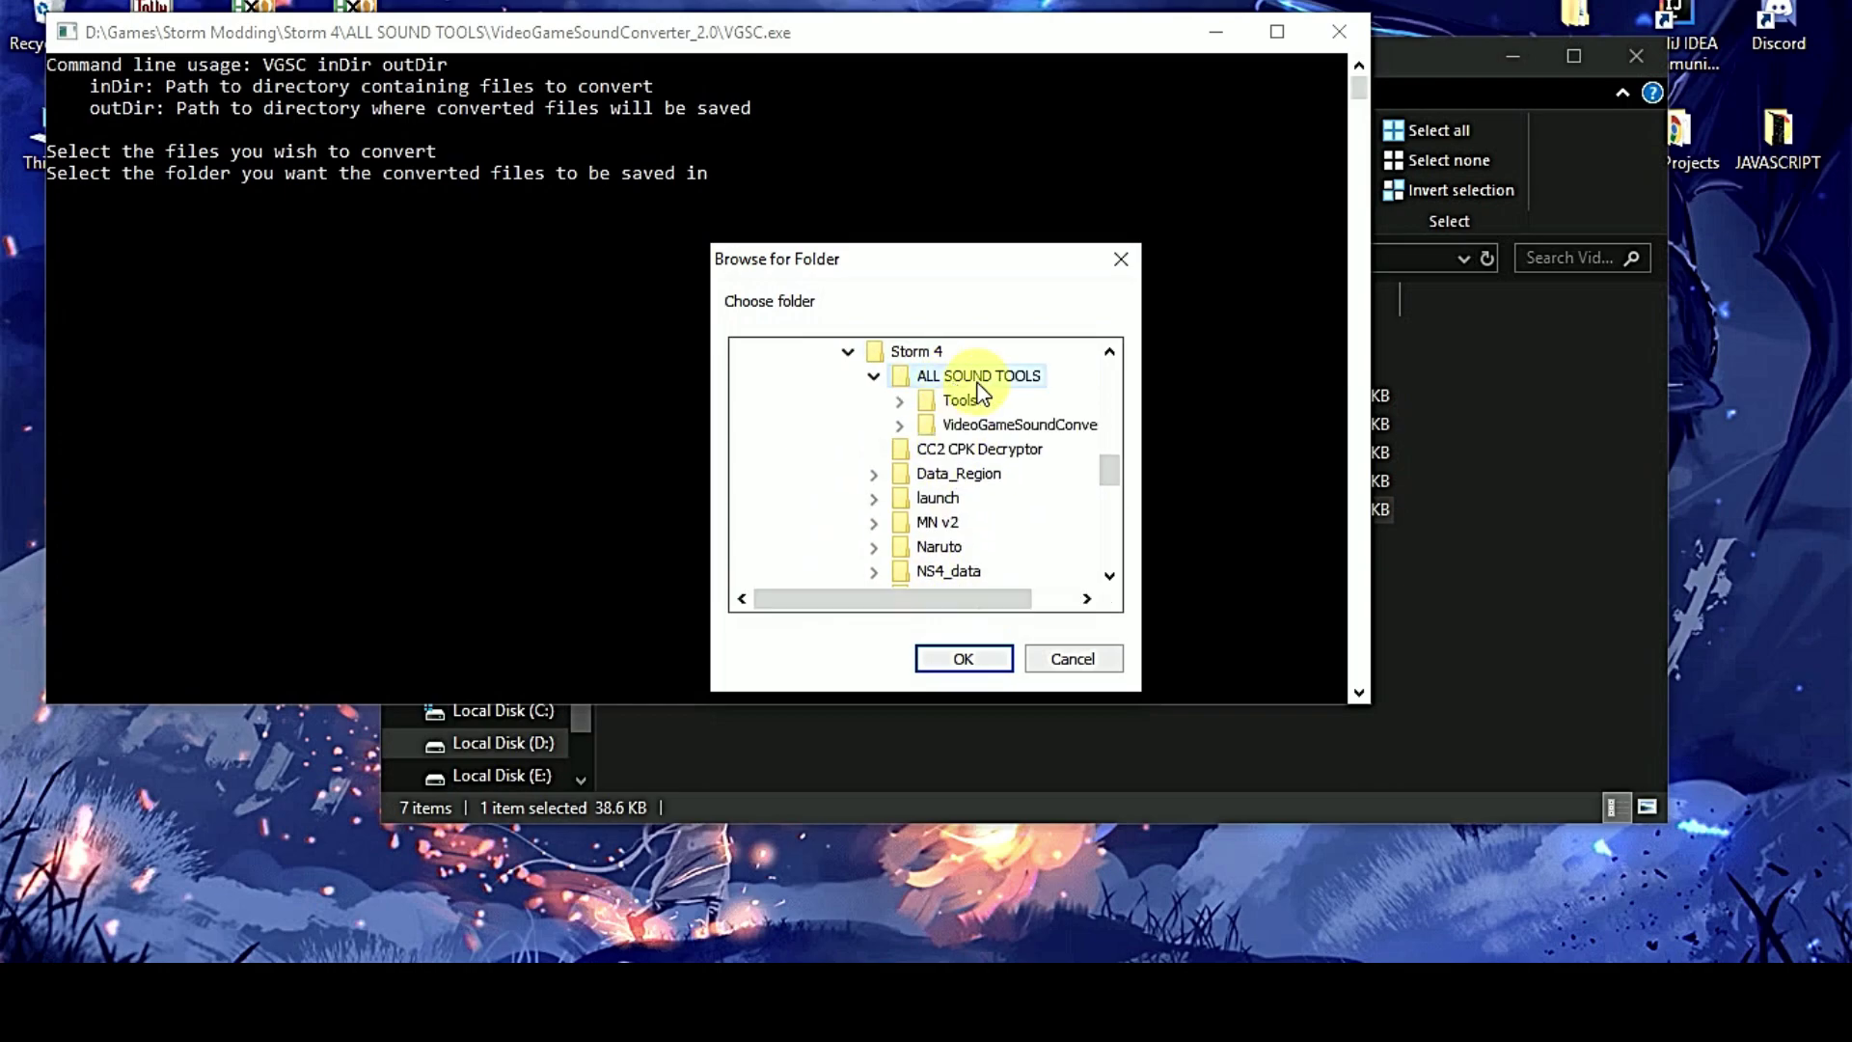
click(958, 399)
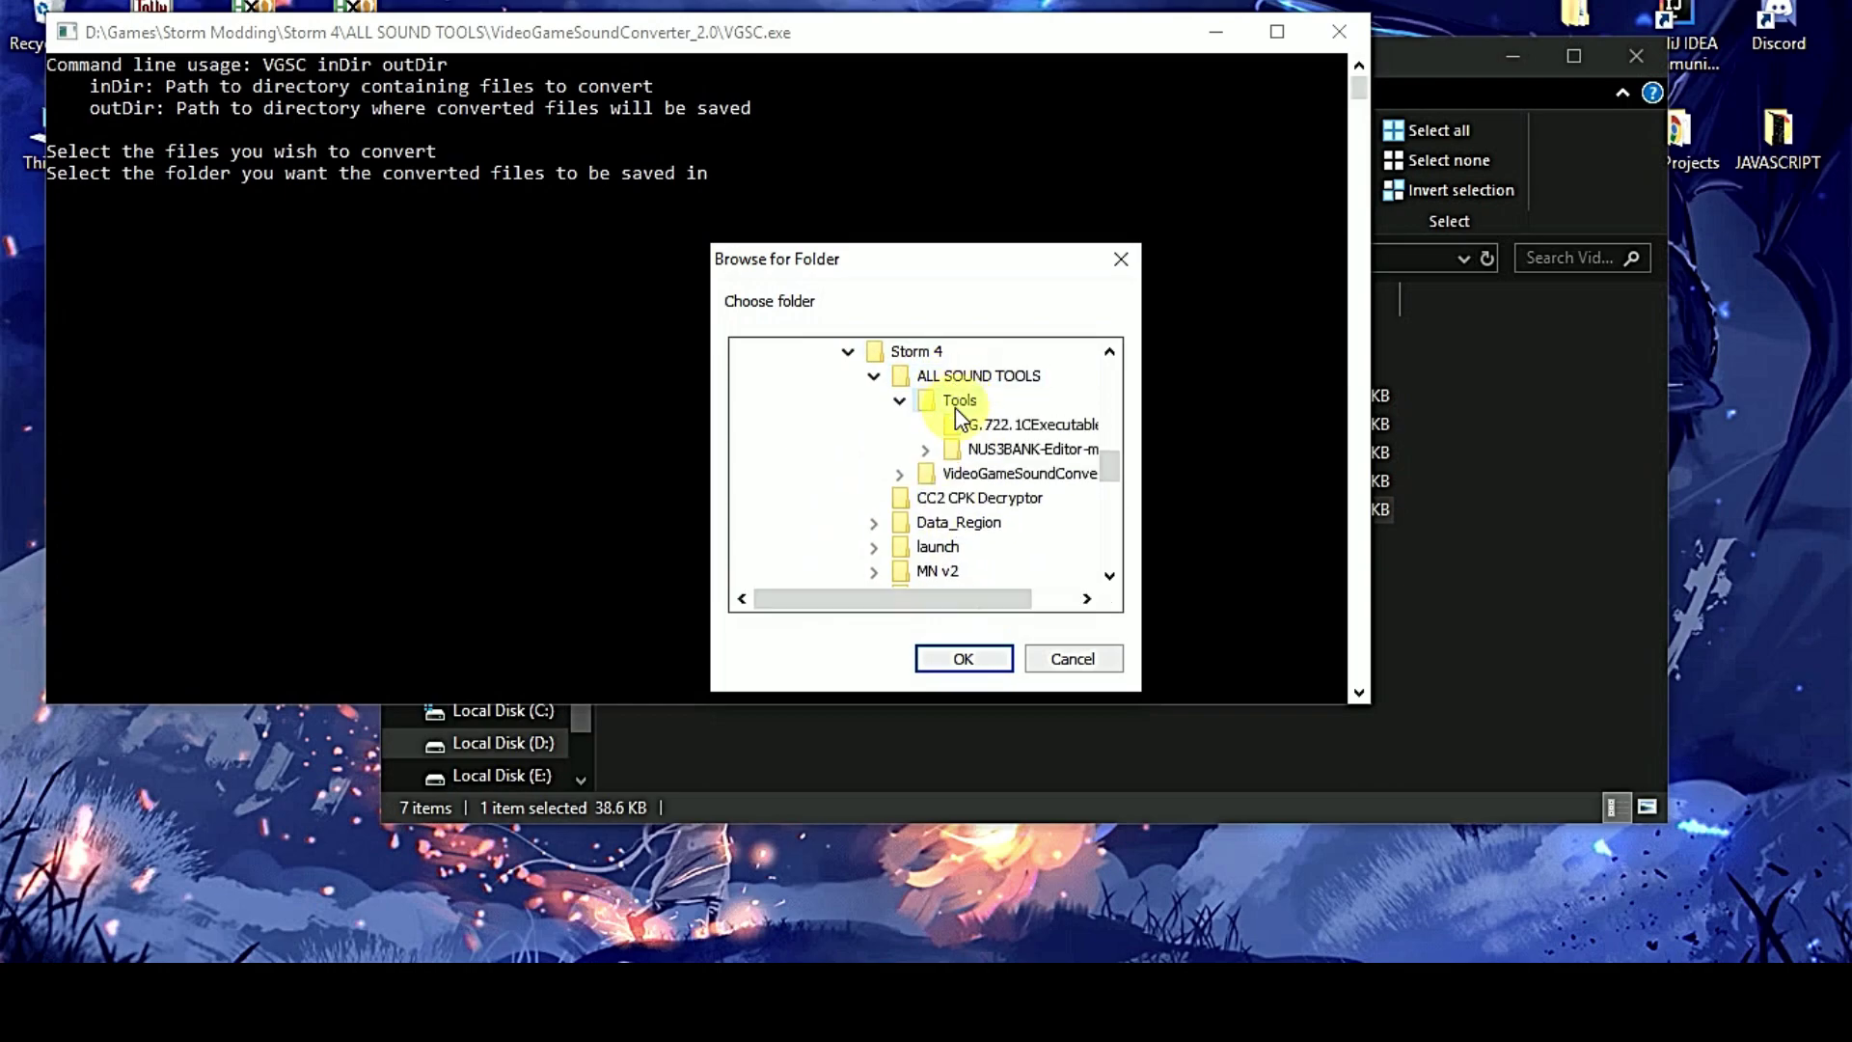
click(986, 474)
click(970, 666)
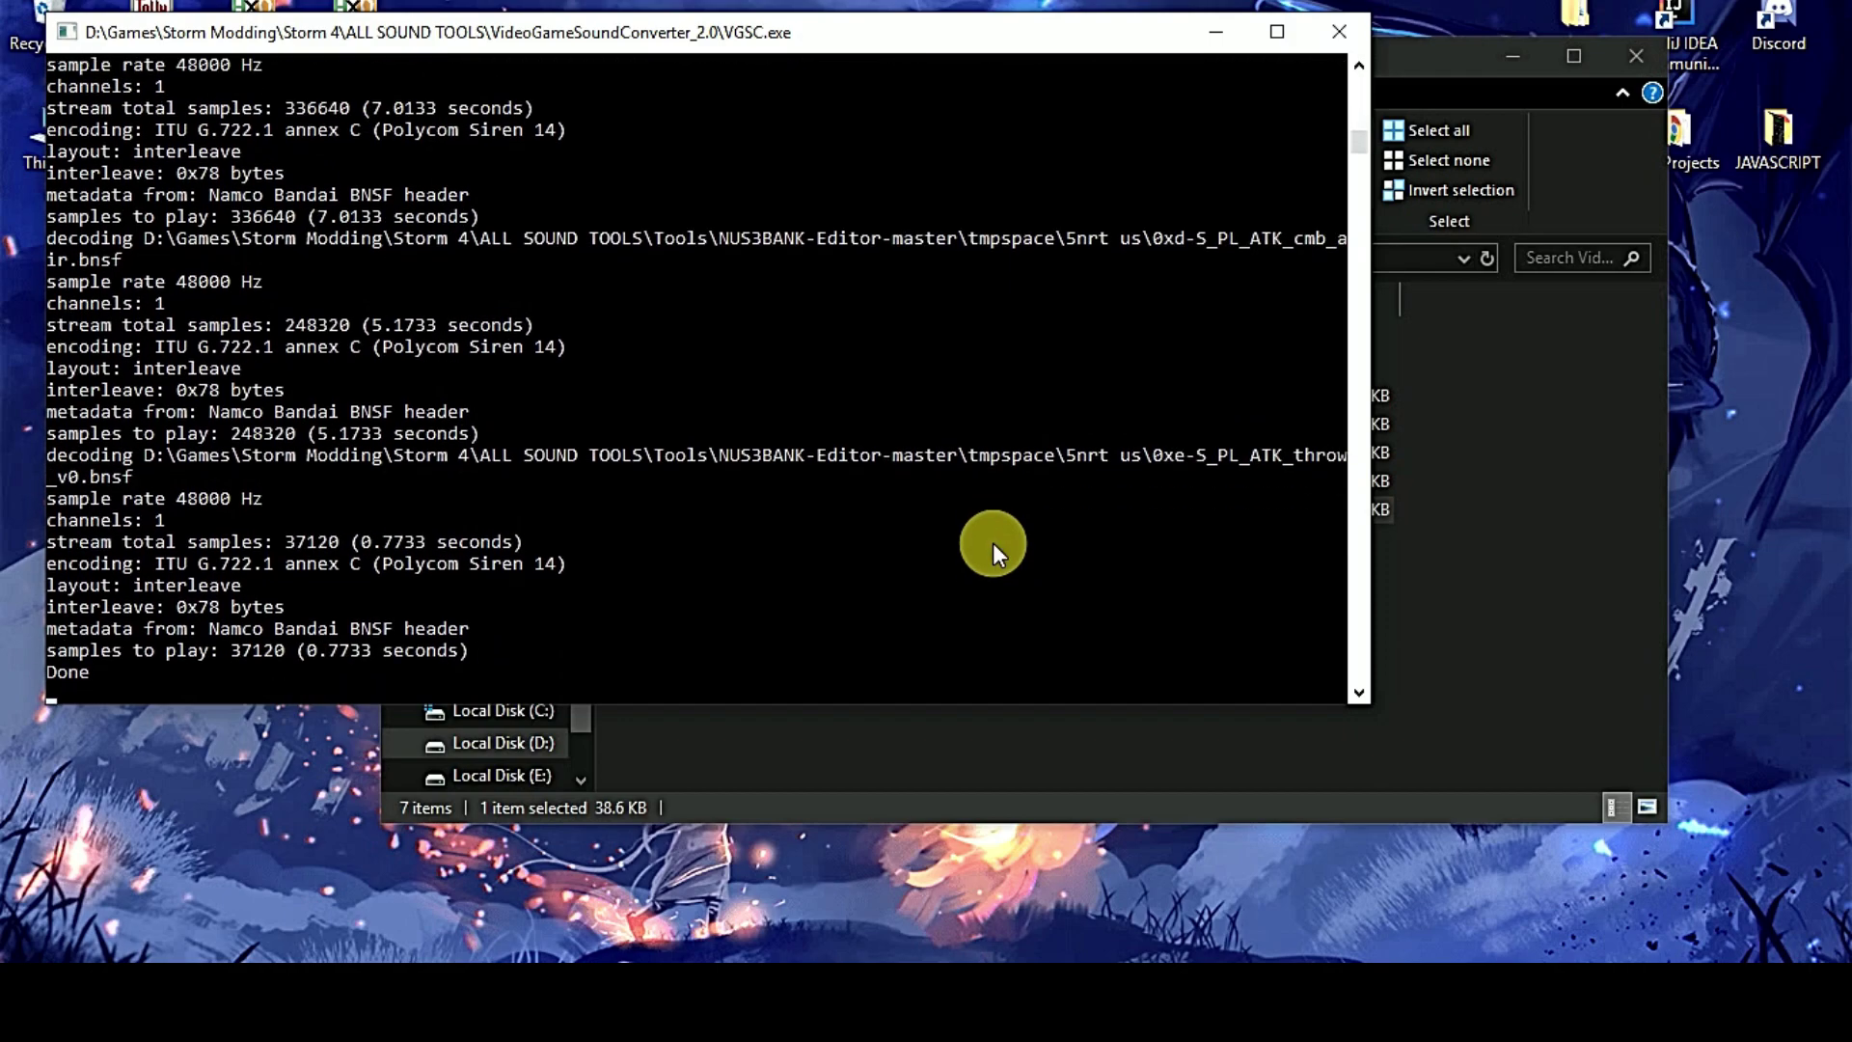
- Close the converter window, open the BNSF extractor folder, and look through the converted sound files
click(1316, 43)
click(718, 336)
double_click(718, 336)
scroll(901, 581, down, 15)
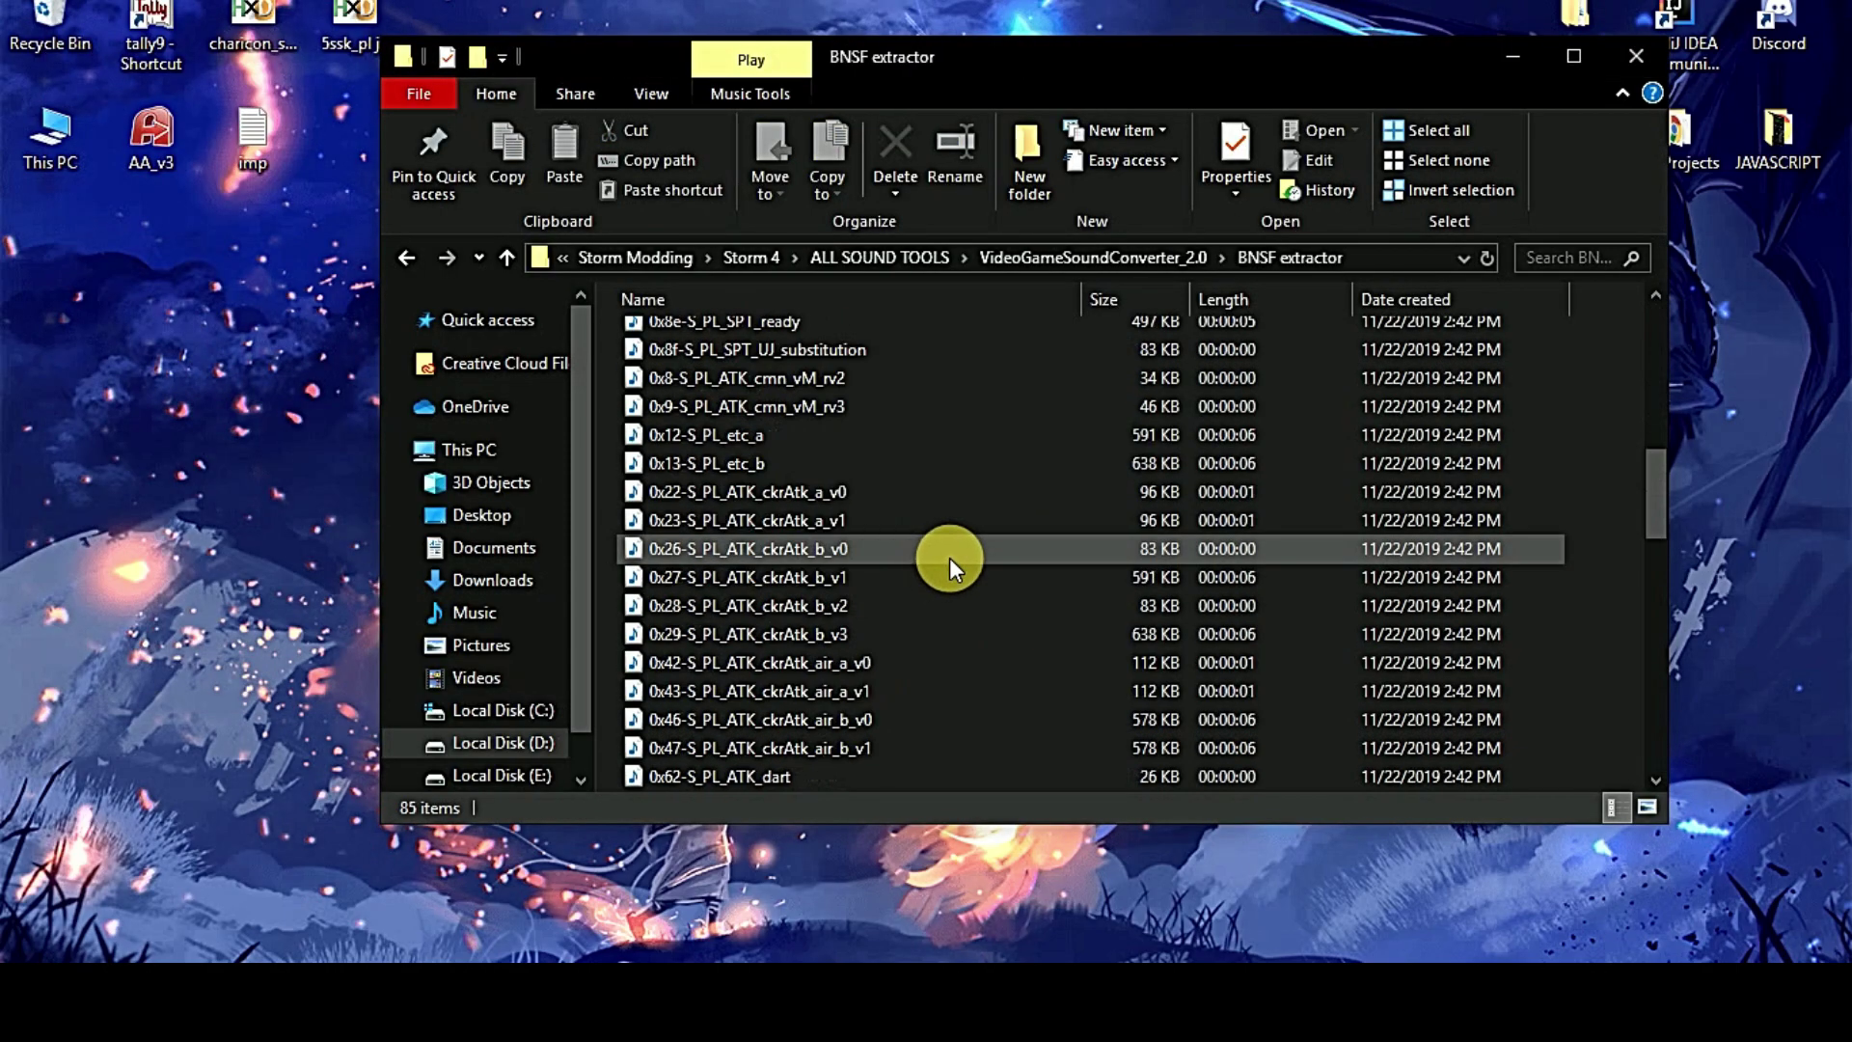
scroll(949, 557, down, 6)
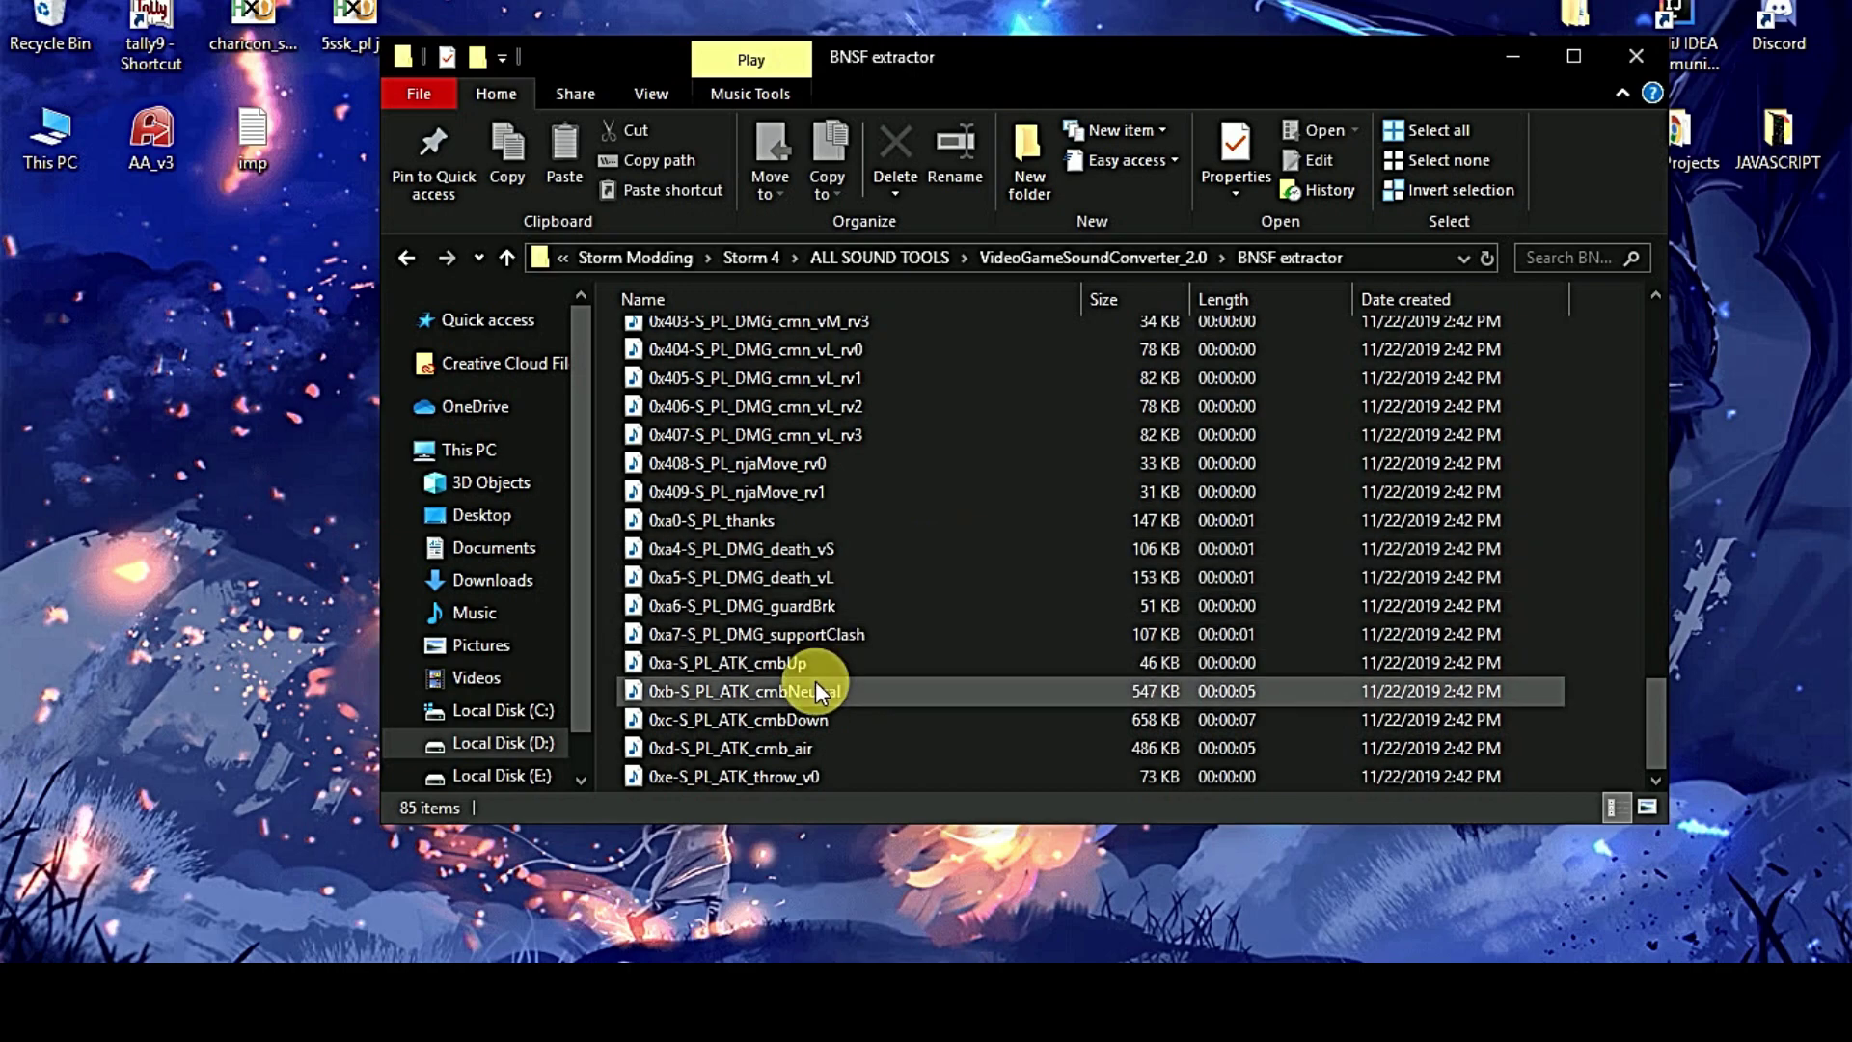
- Play the converted 0xb-S_PL_ATK_cmbNeutral sound and close the player
click(826, 685)
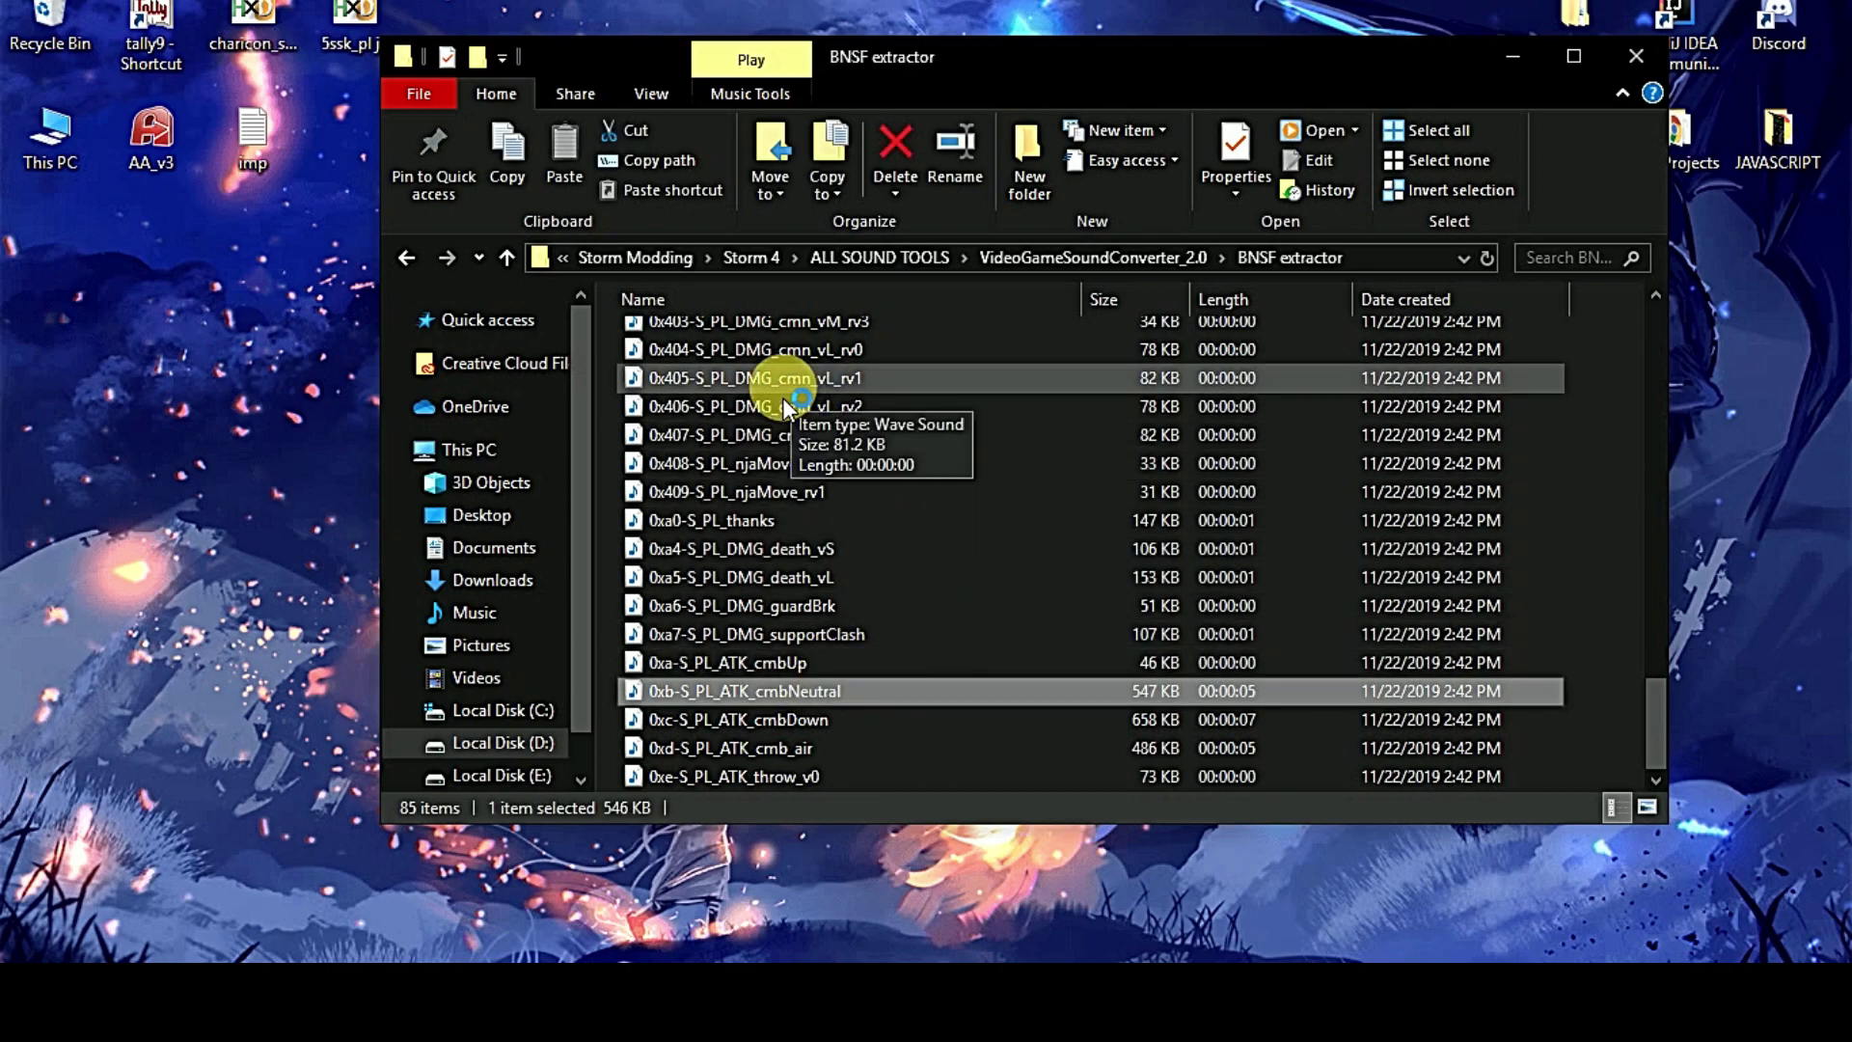
mouse_move(247, 290)
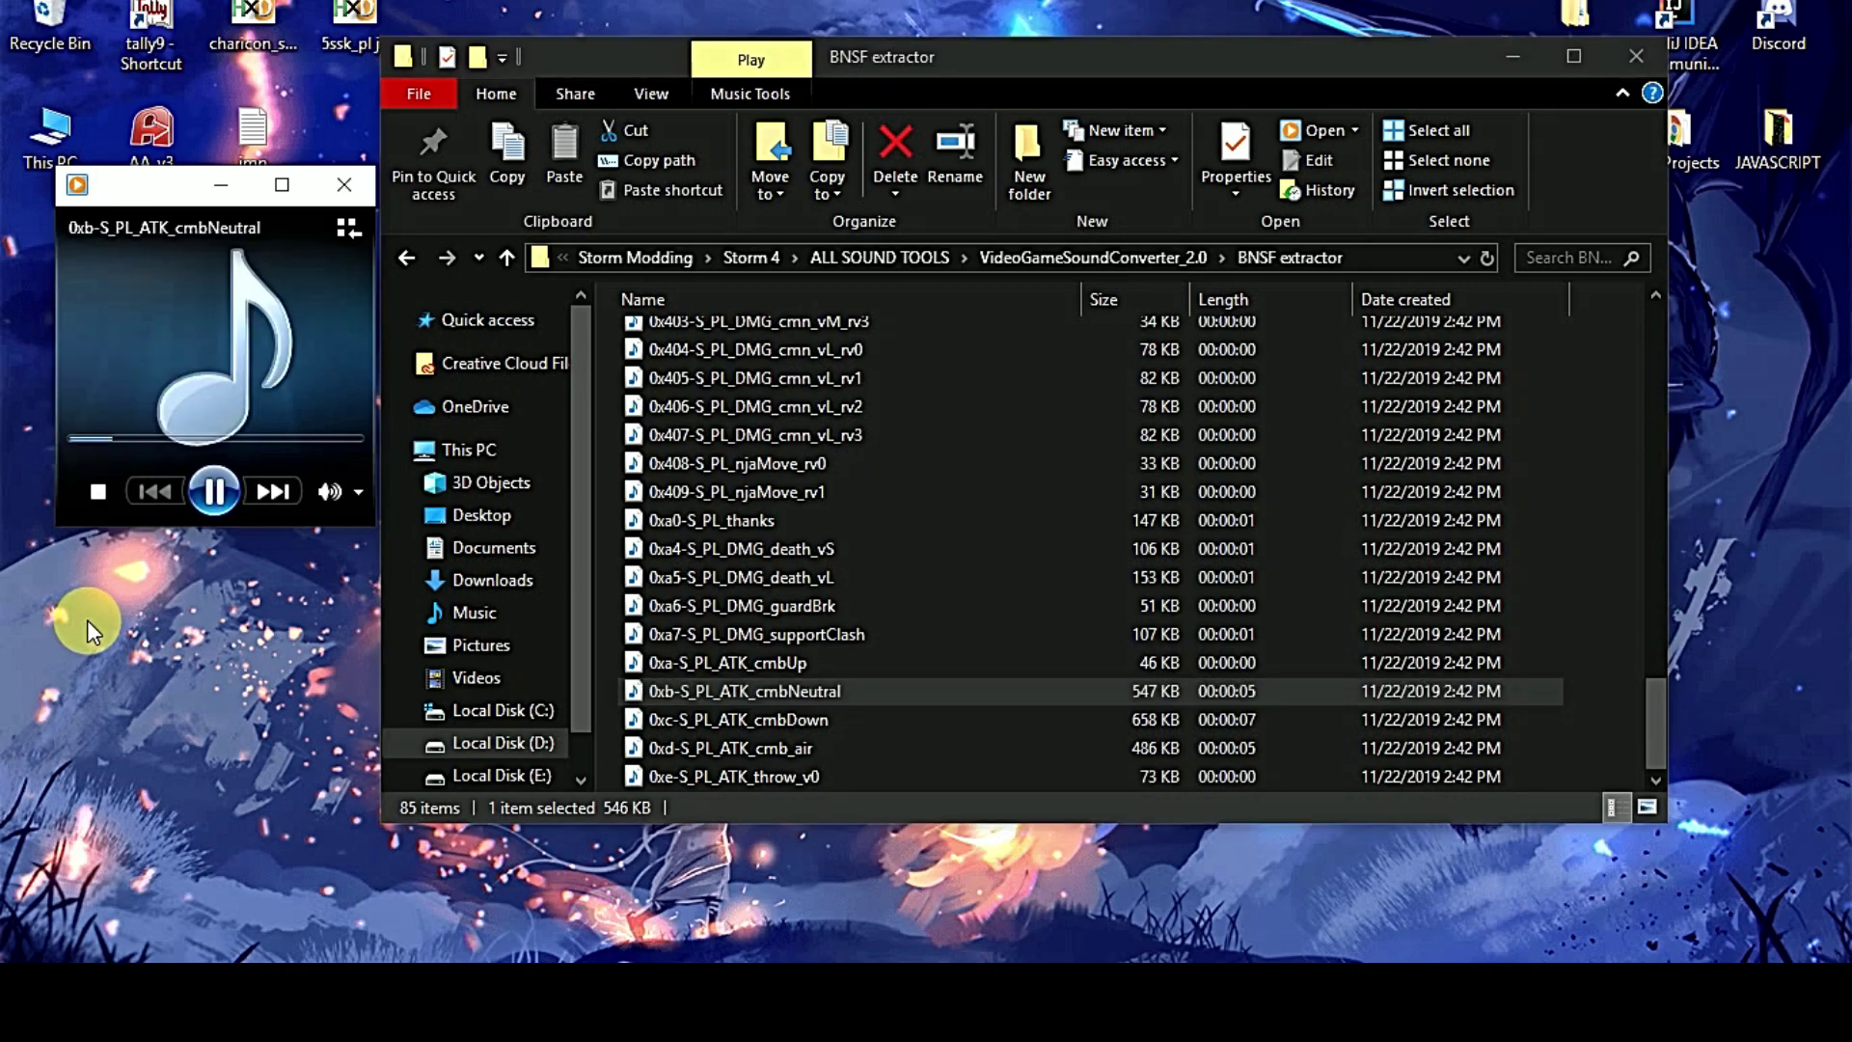
click(343, 186)
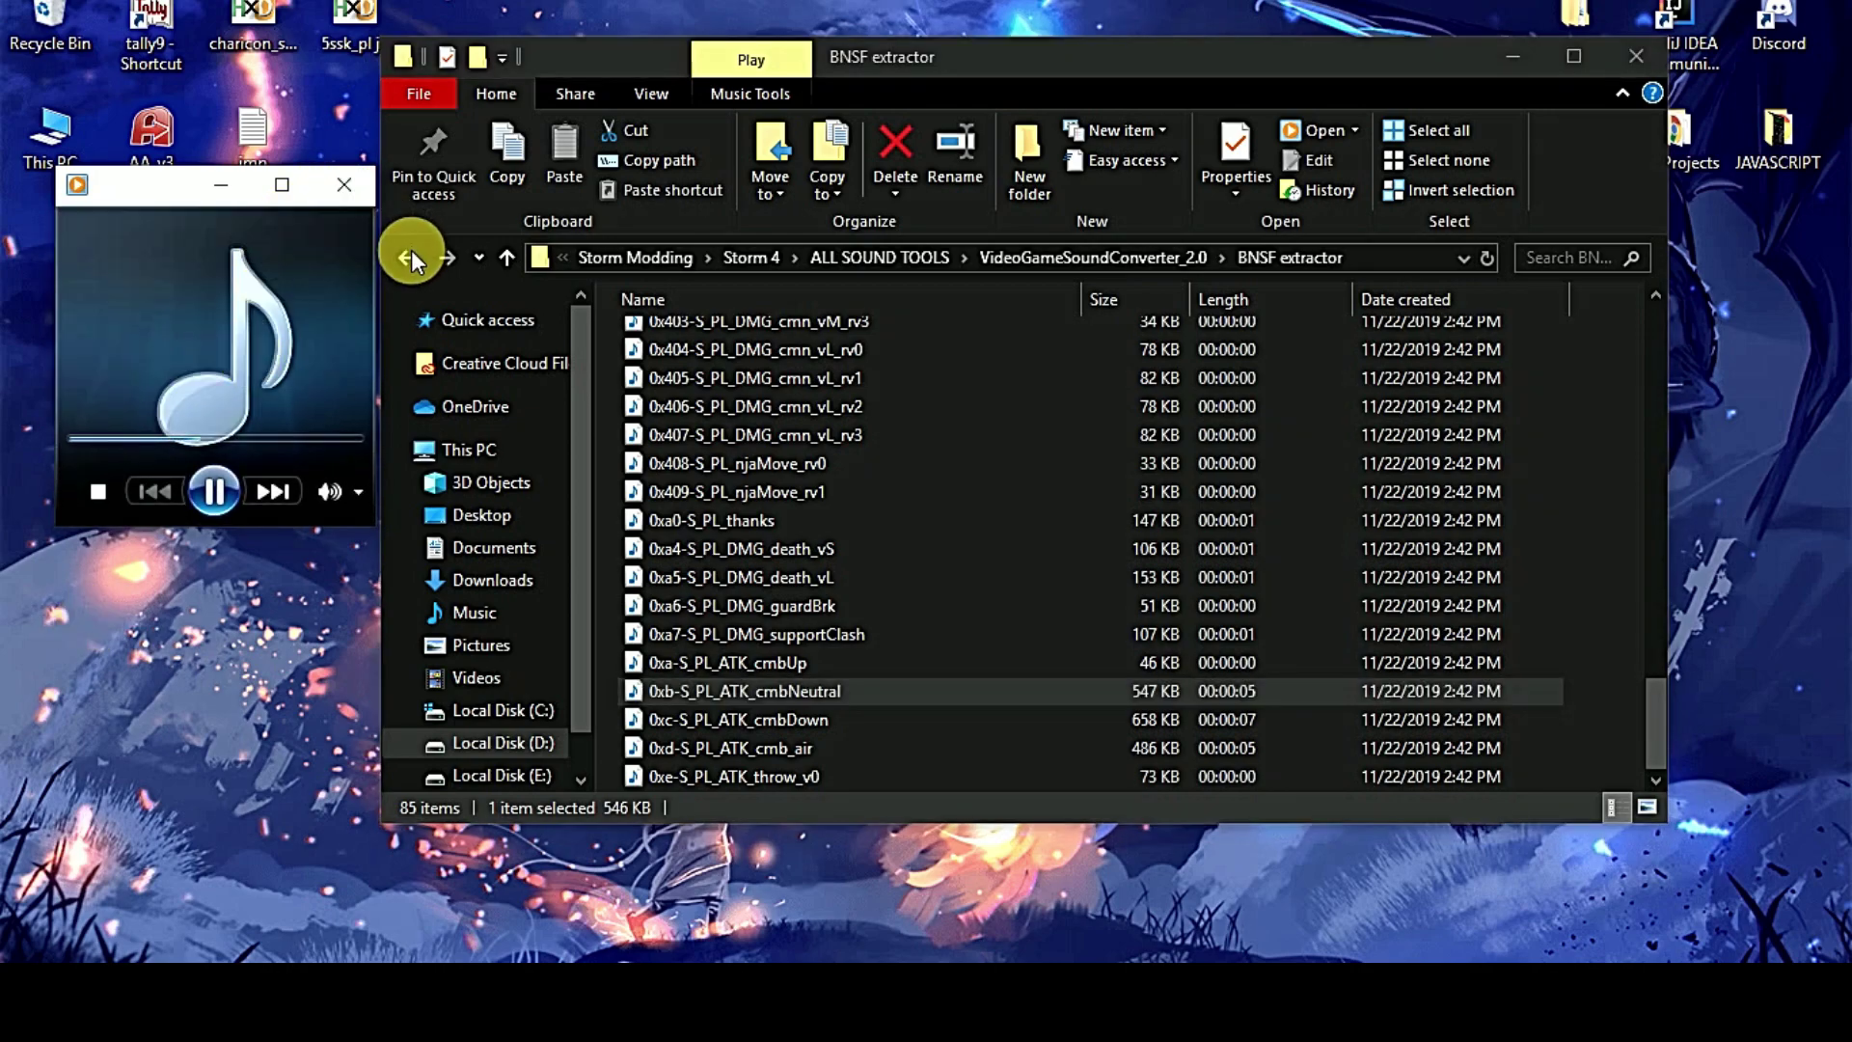
- Reopen the BNSF extractor folder from VideoGameSoundConverter_2.0 and delete all the converted sound files in it
click(409, 256)
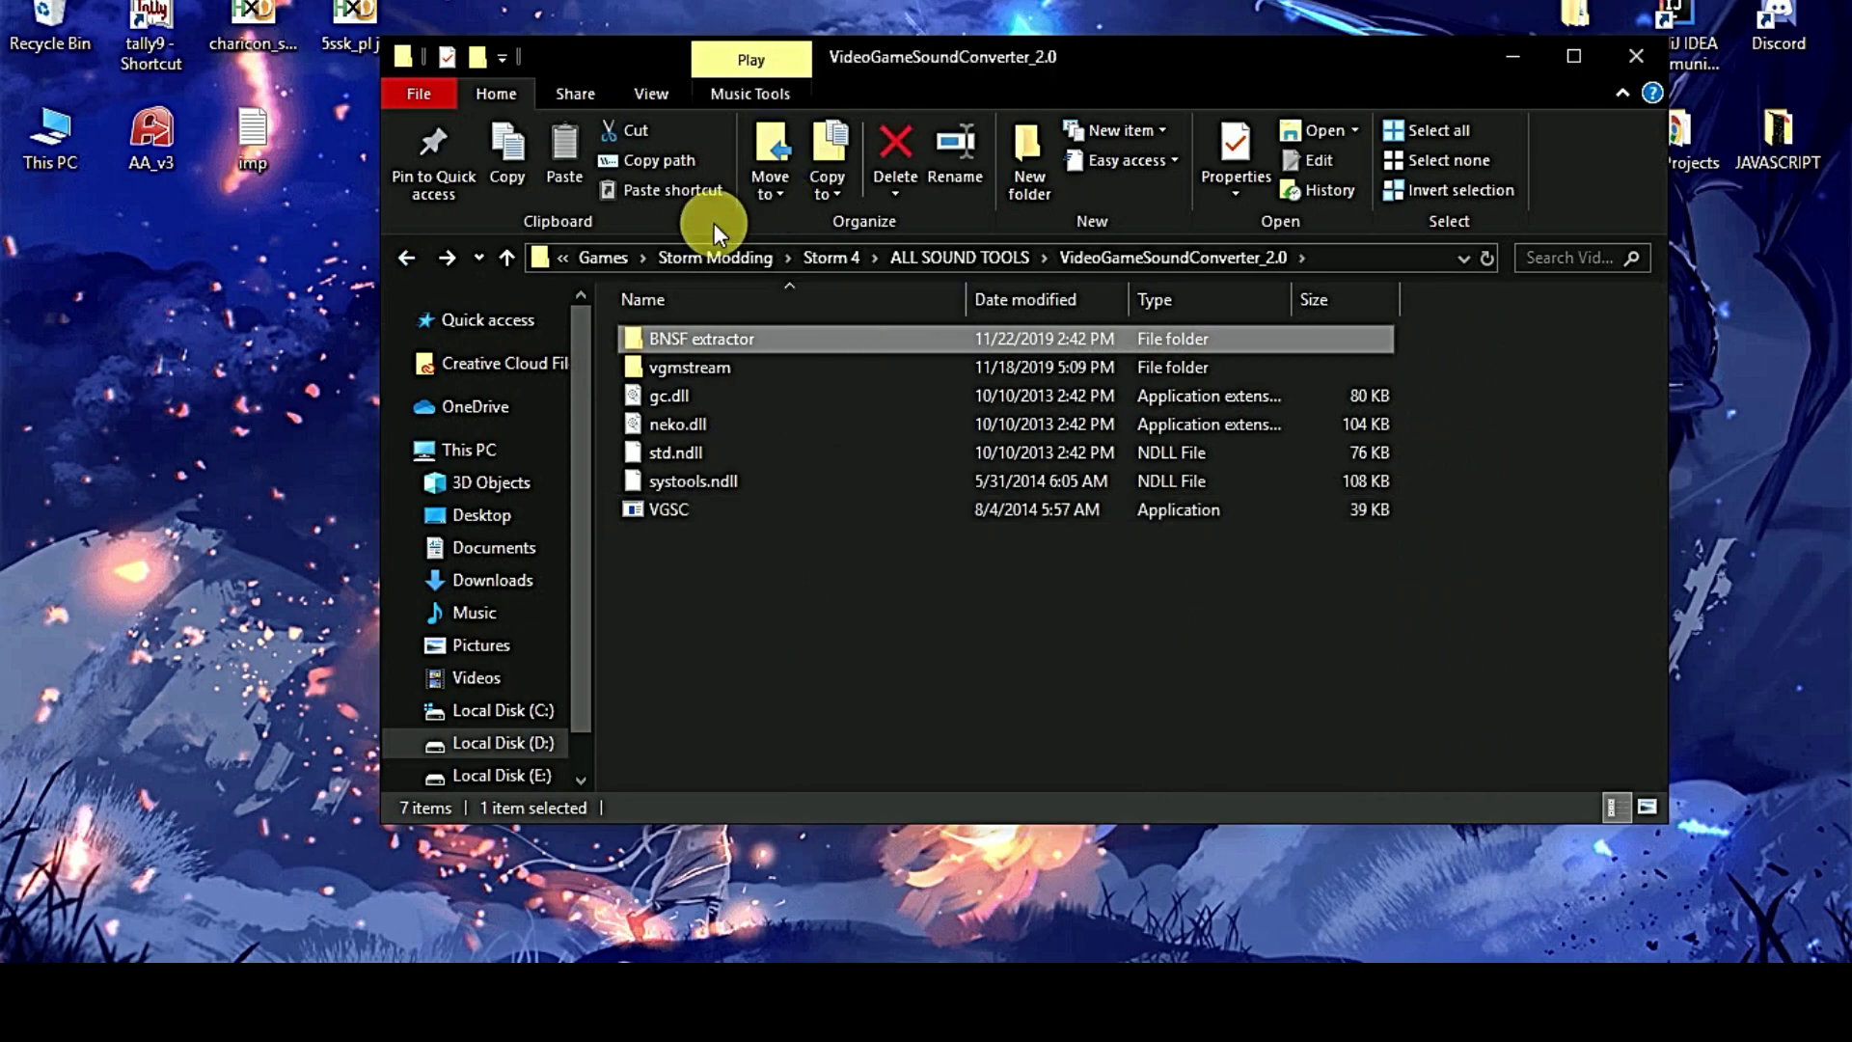
double_click(673, 344)
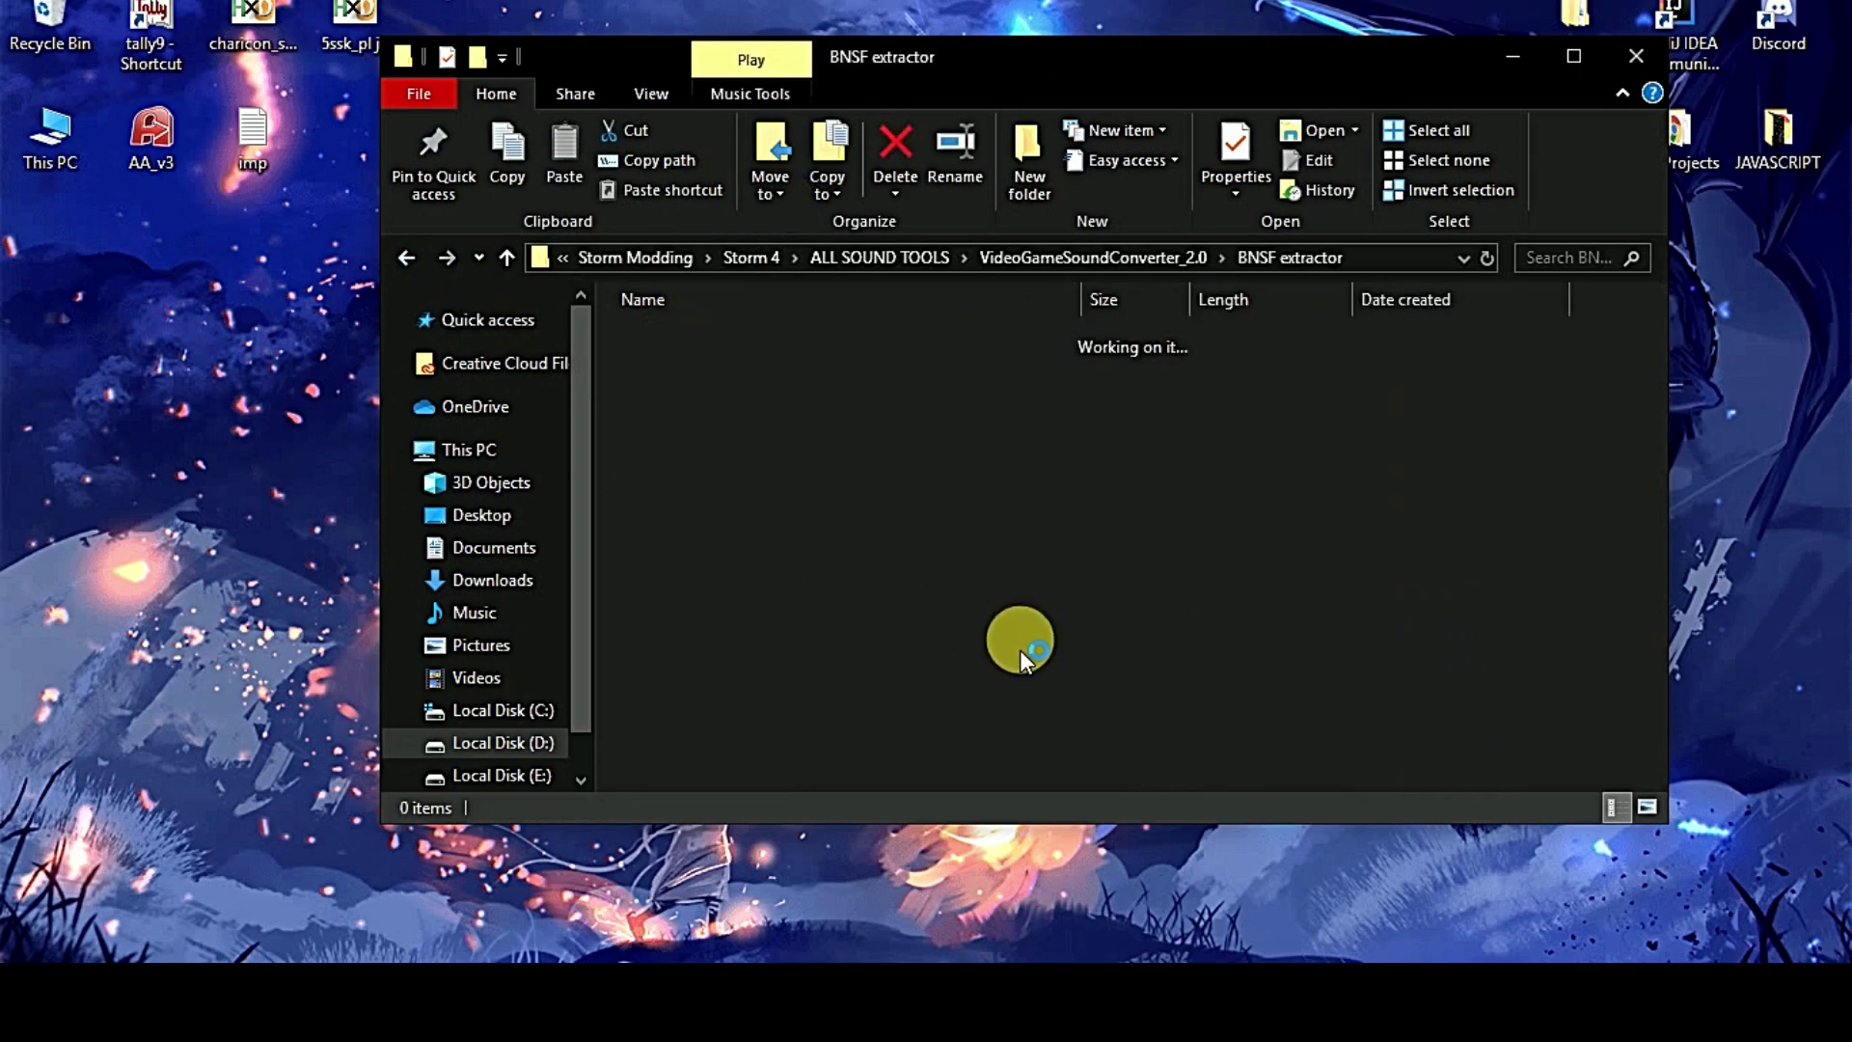
key(ctrl+a)
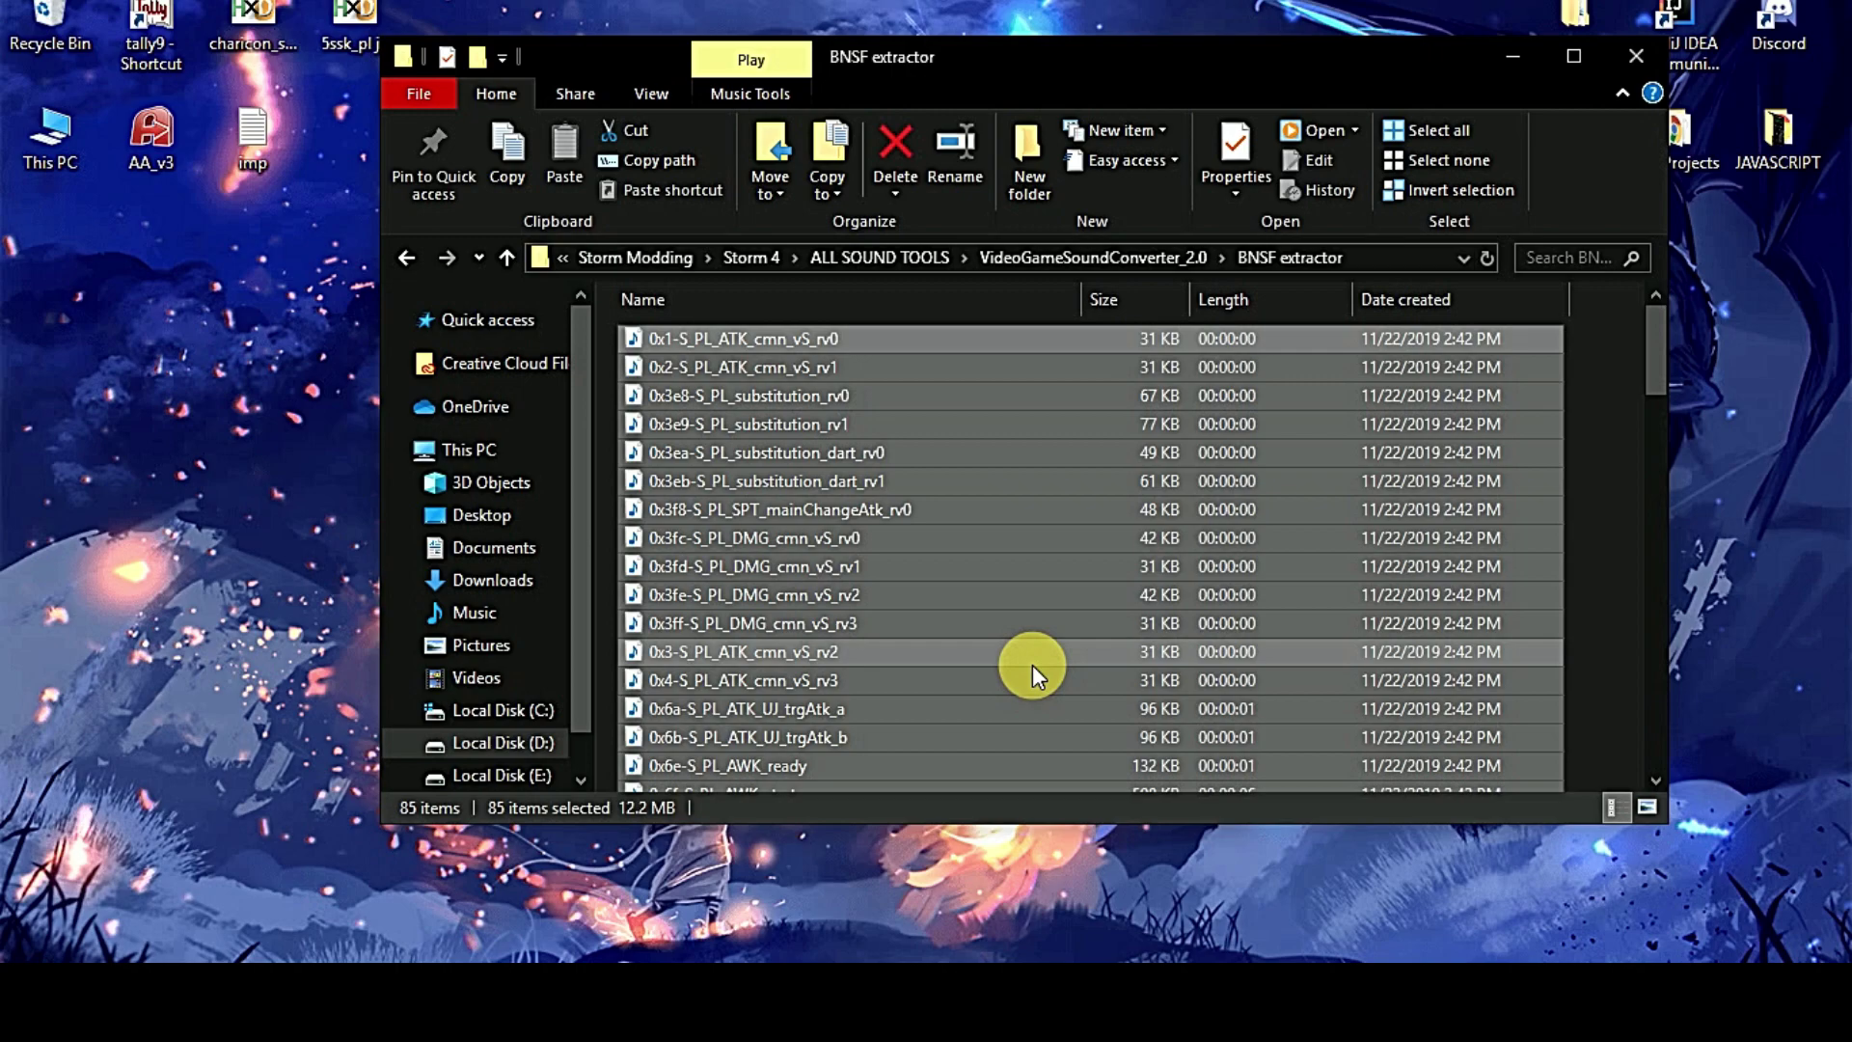
key(Delete)
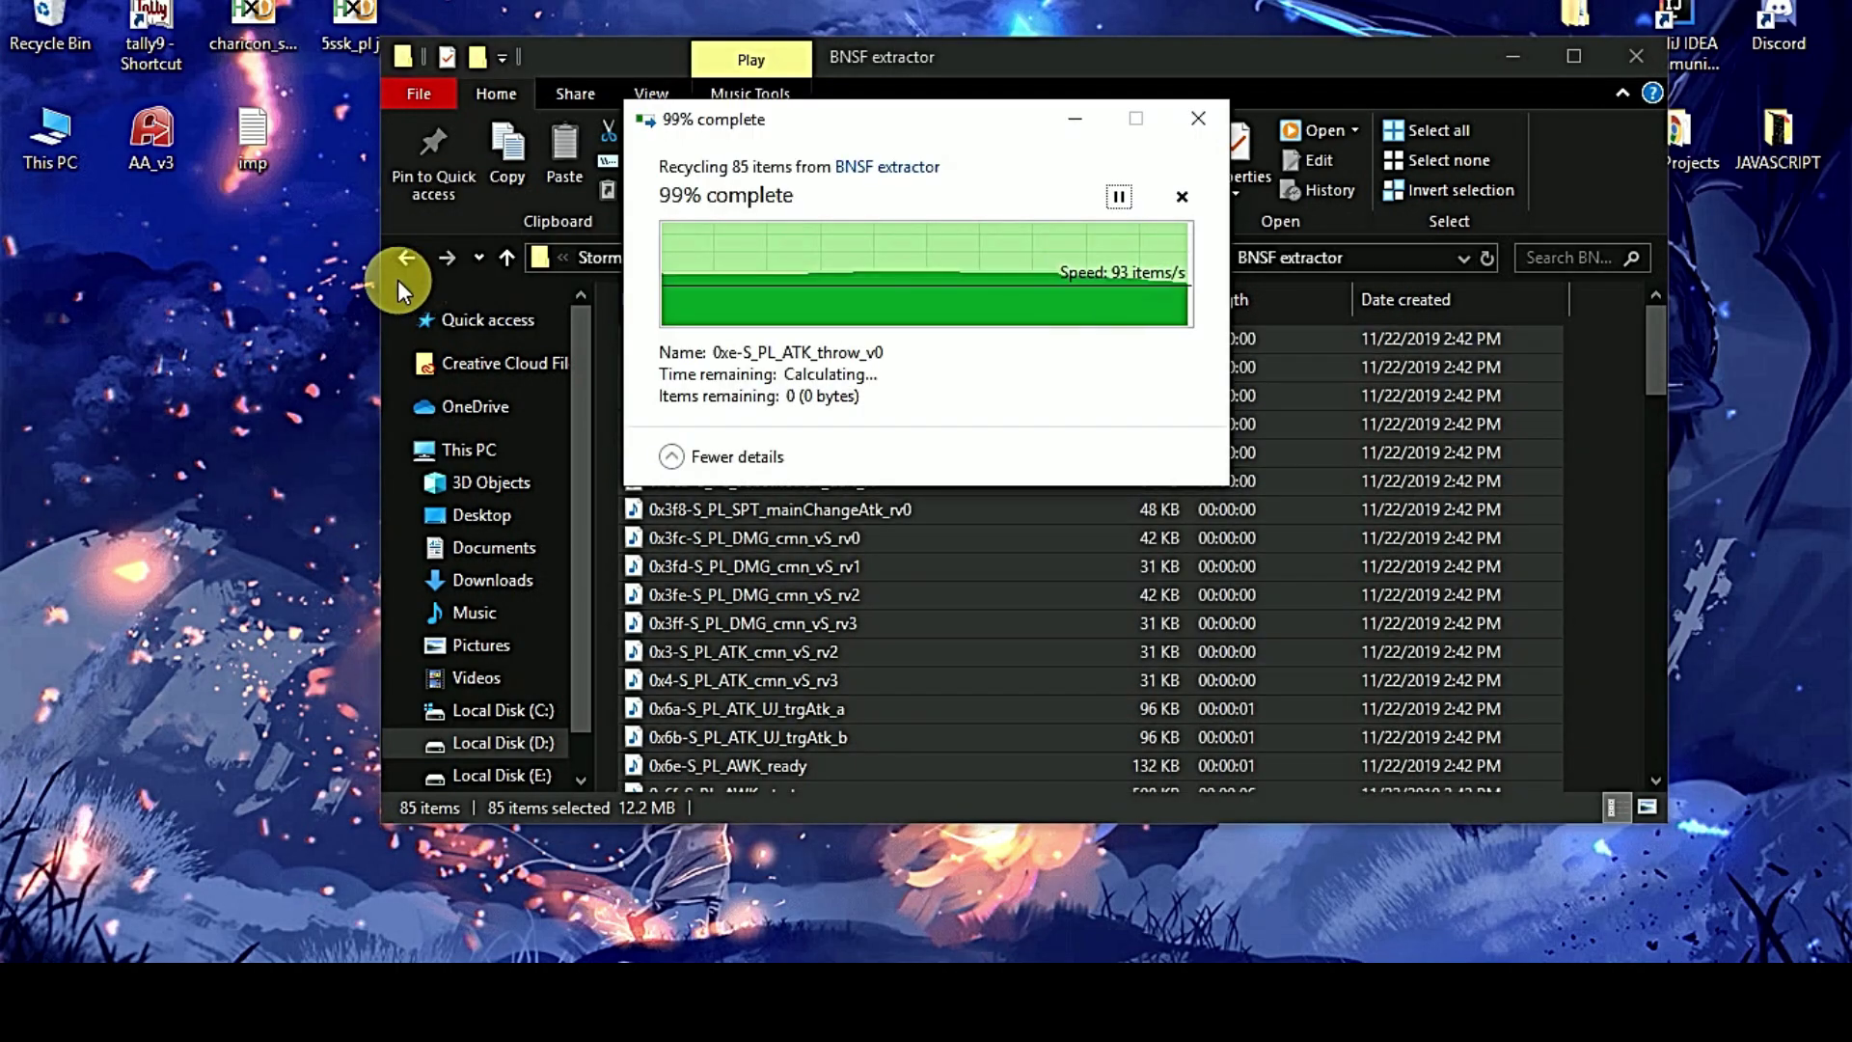
- Navigate from the BNSF extractor folder to NUS3BANK-Editor-master in the Tools folder of ALL SOUND TOOLS
click(409, 259)
click(411, 258)
click(411, 258)
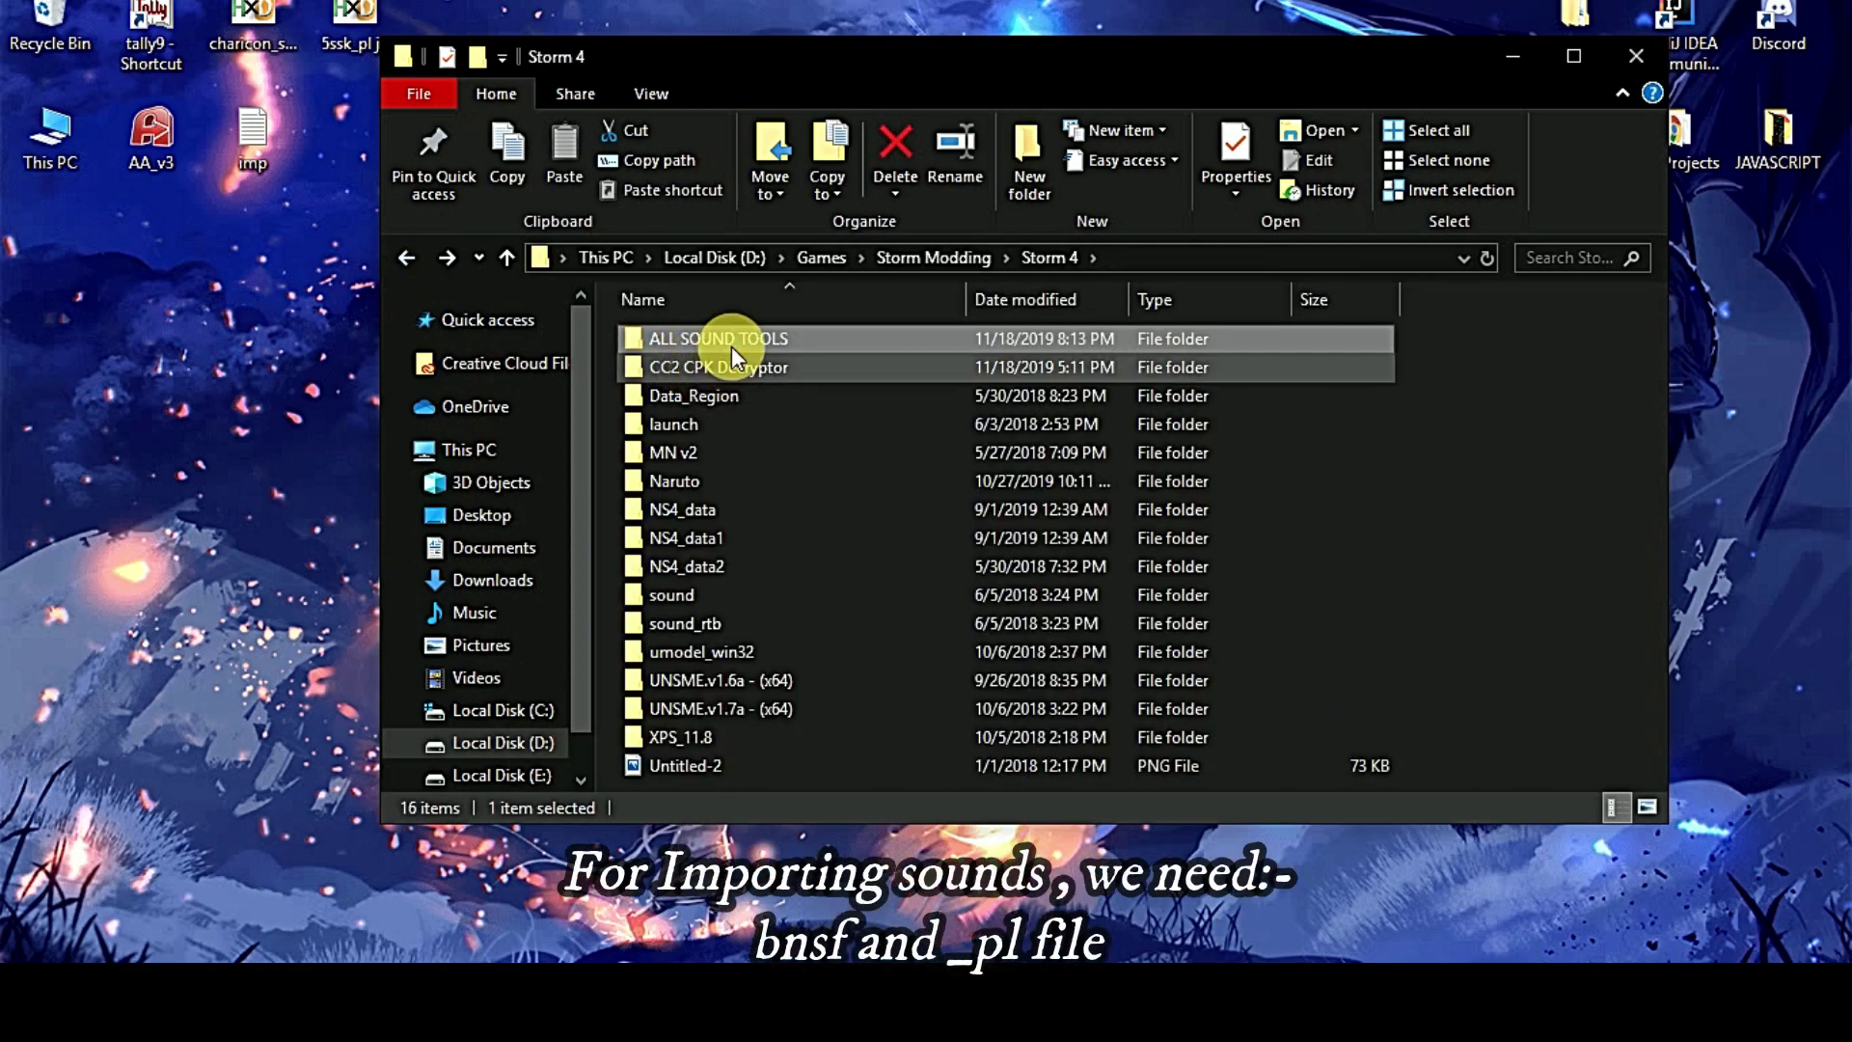
double_click(760, 342)
click(721, 371)
double_click(721, 371)
click(406, 258)
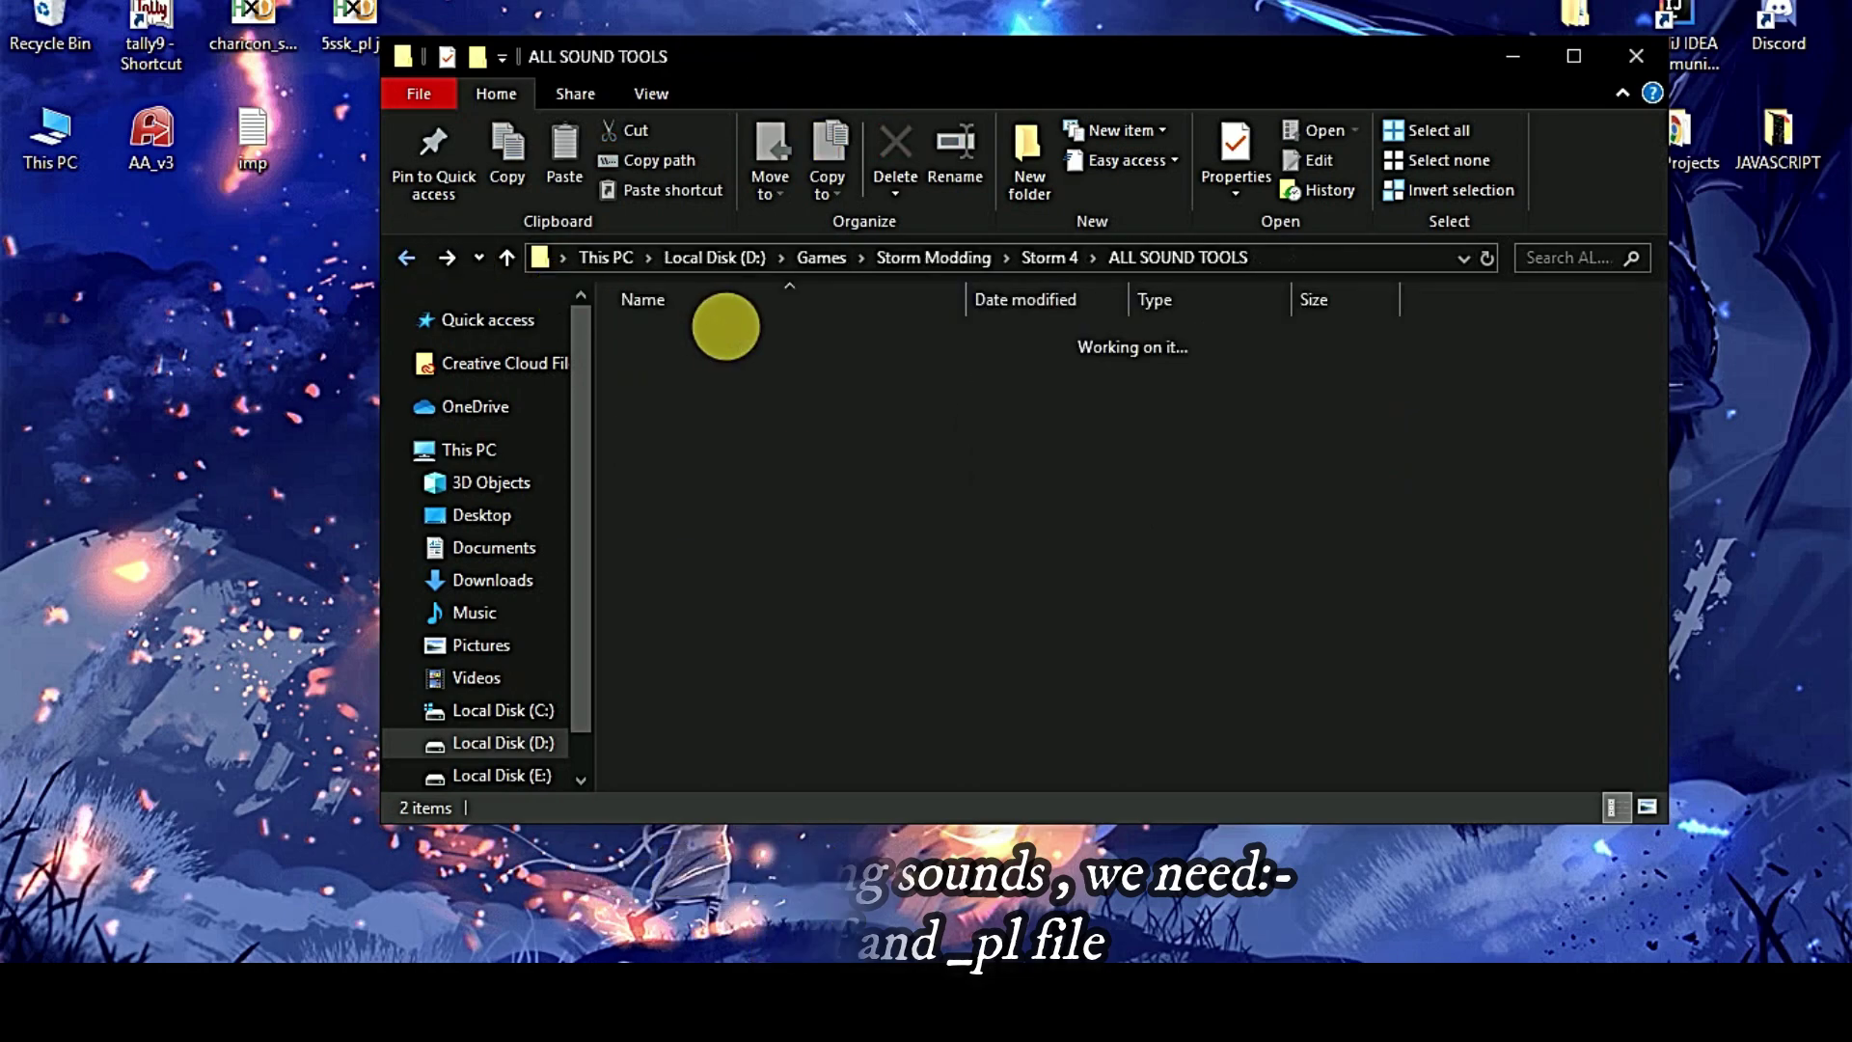
double_click(687, 334)
click(721, 367)
double_click(768, 371)
- Remove the 5nrt_pl us XFBIN and NUS3BANK files from the NUS3BANK-Editor-master folder
click(702, 452)
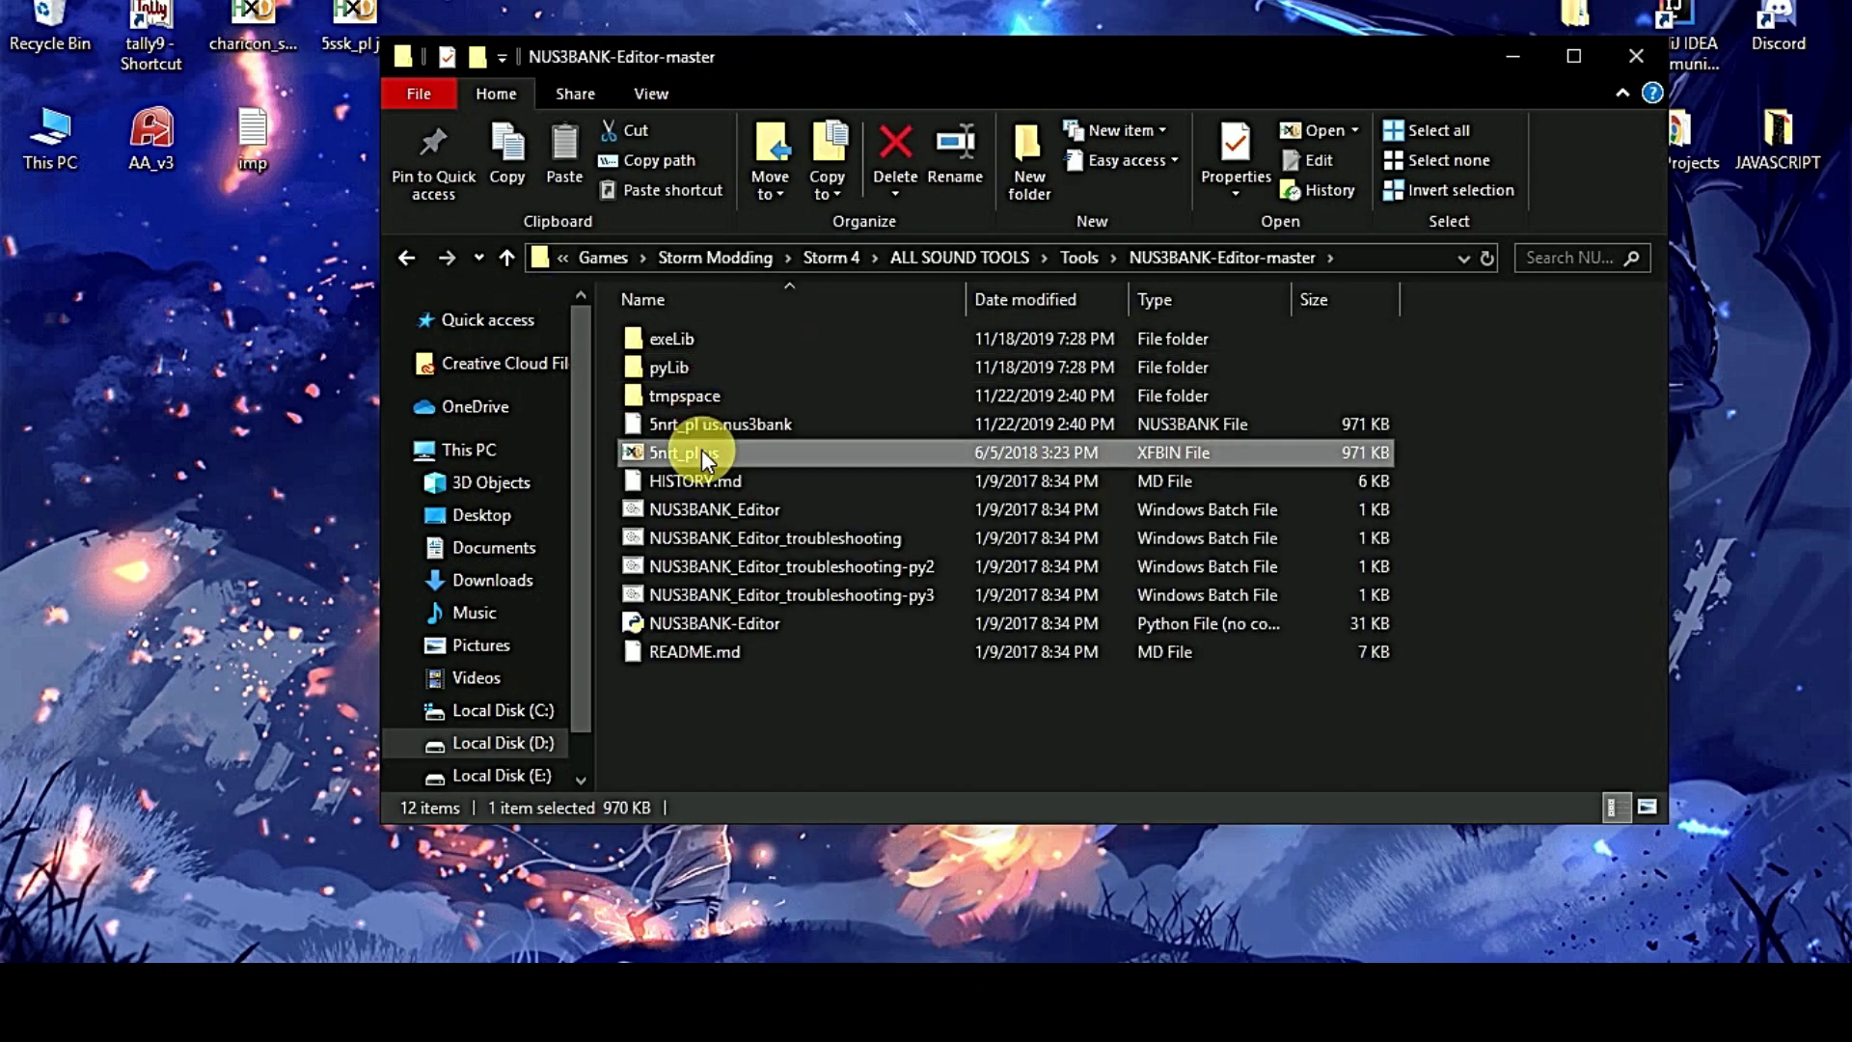
ctrl+click(721, 428)
drag(726, 415, 684, 399)
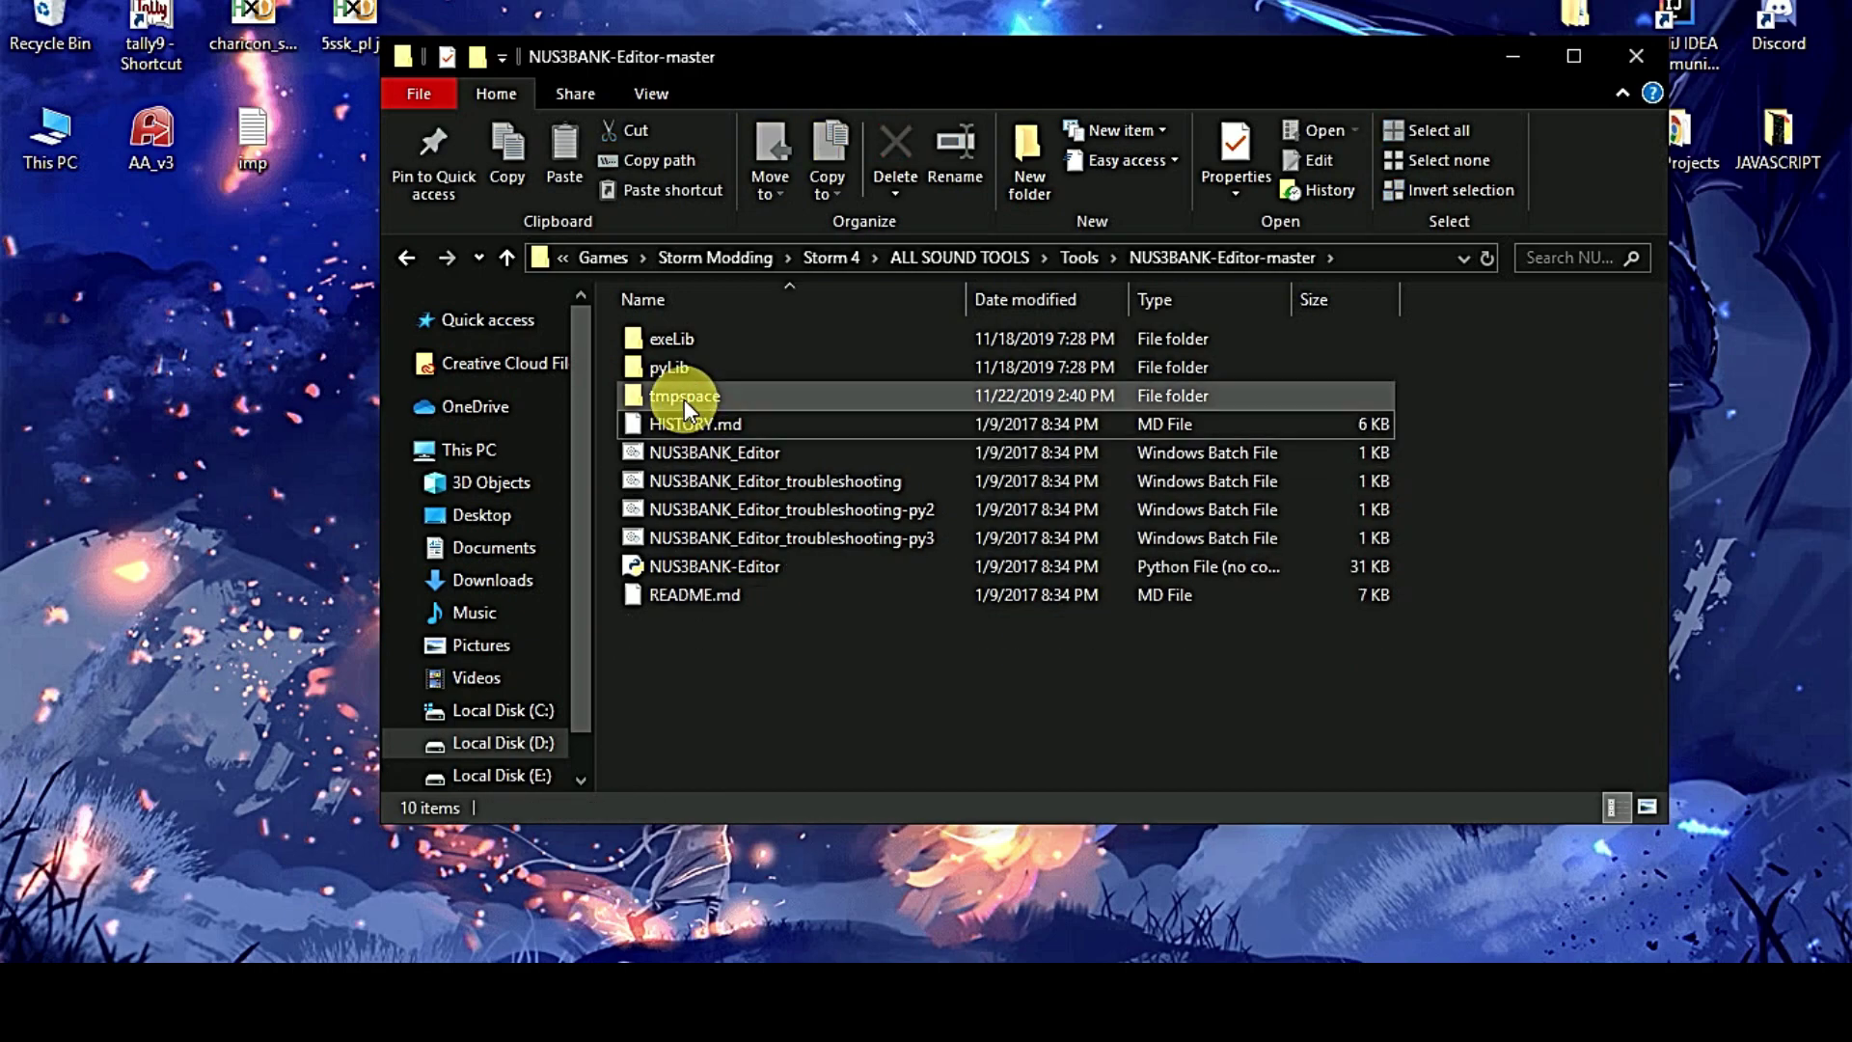
- Copy the 0xc-S_PL_ATK_cmbDown BNSF file from tmpspace's 5nrt us folder to the desktop
double_click(743, 391)
double_click(703, 367)
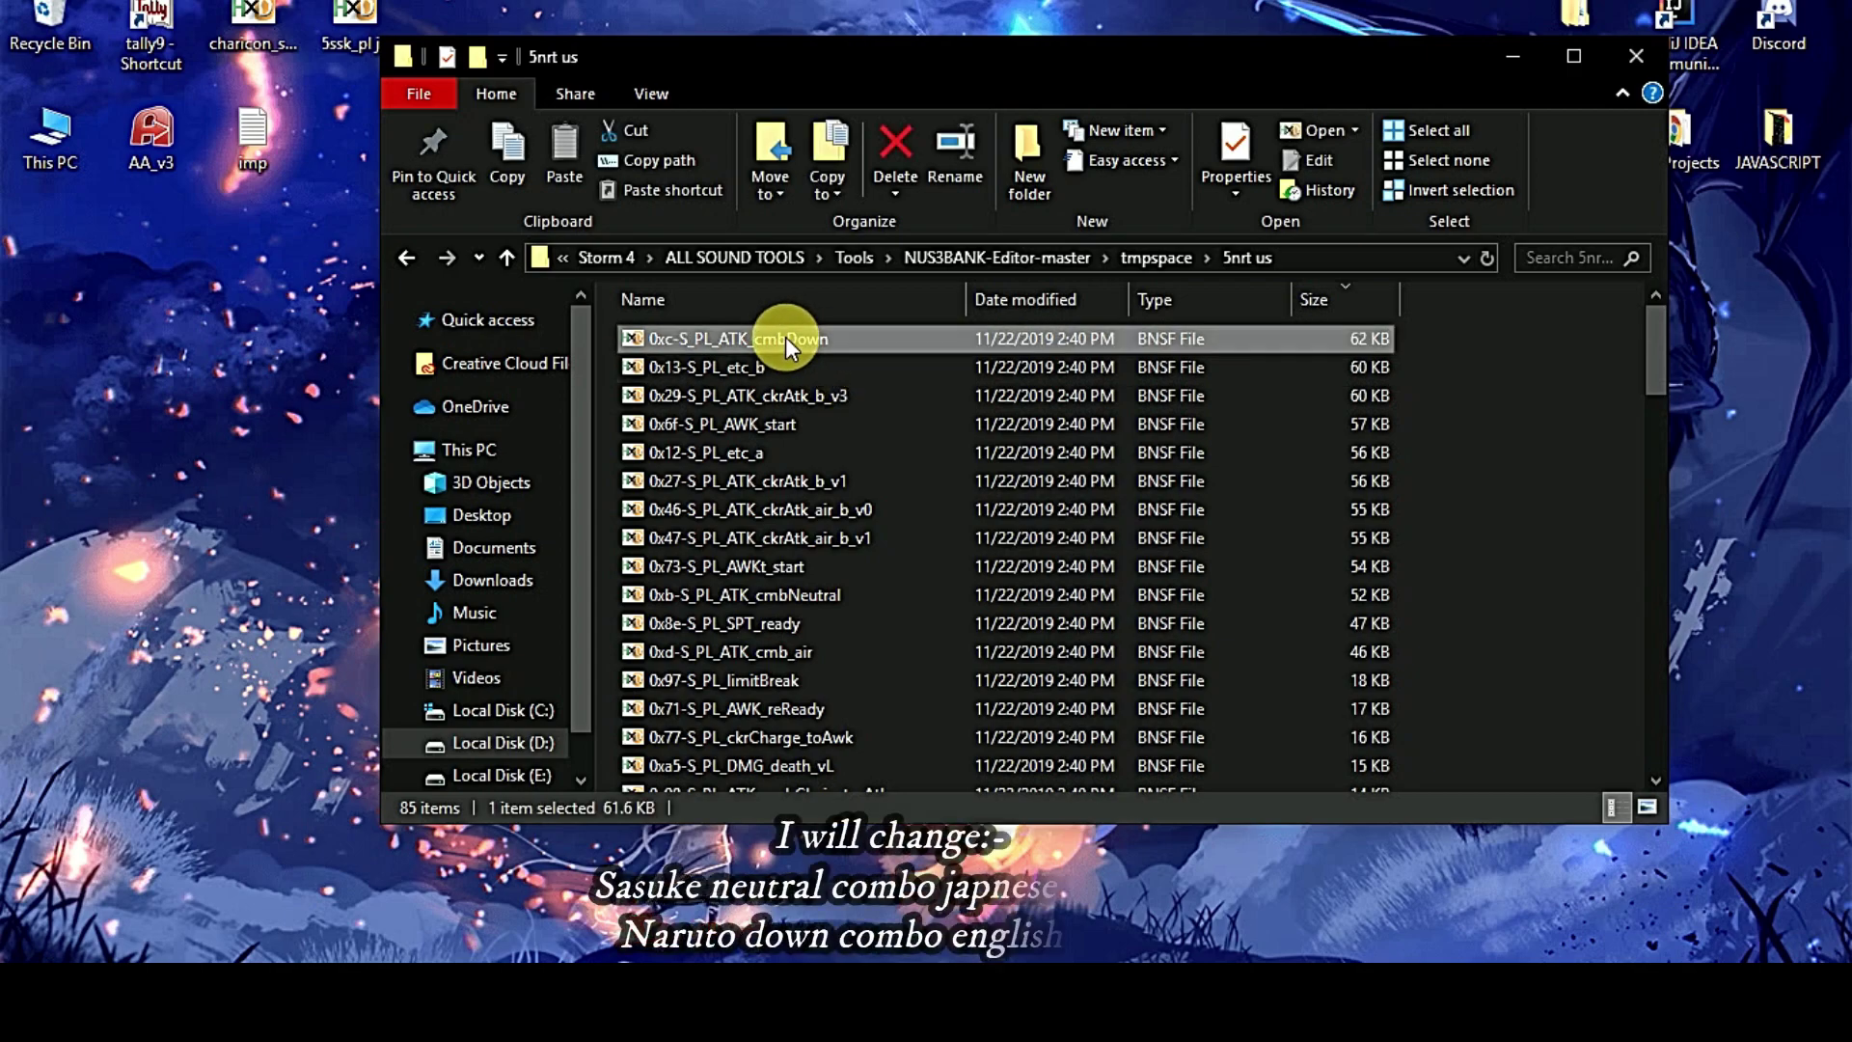
right_click(785, 338)
click(852, 706)
click(83, 486)
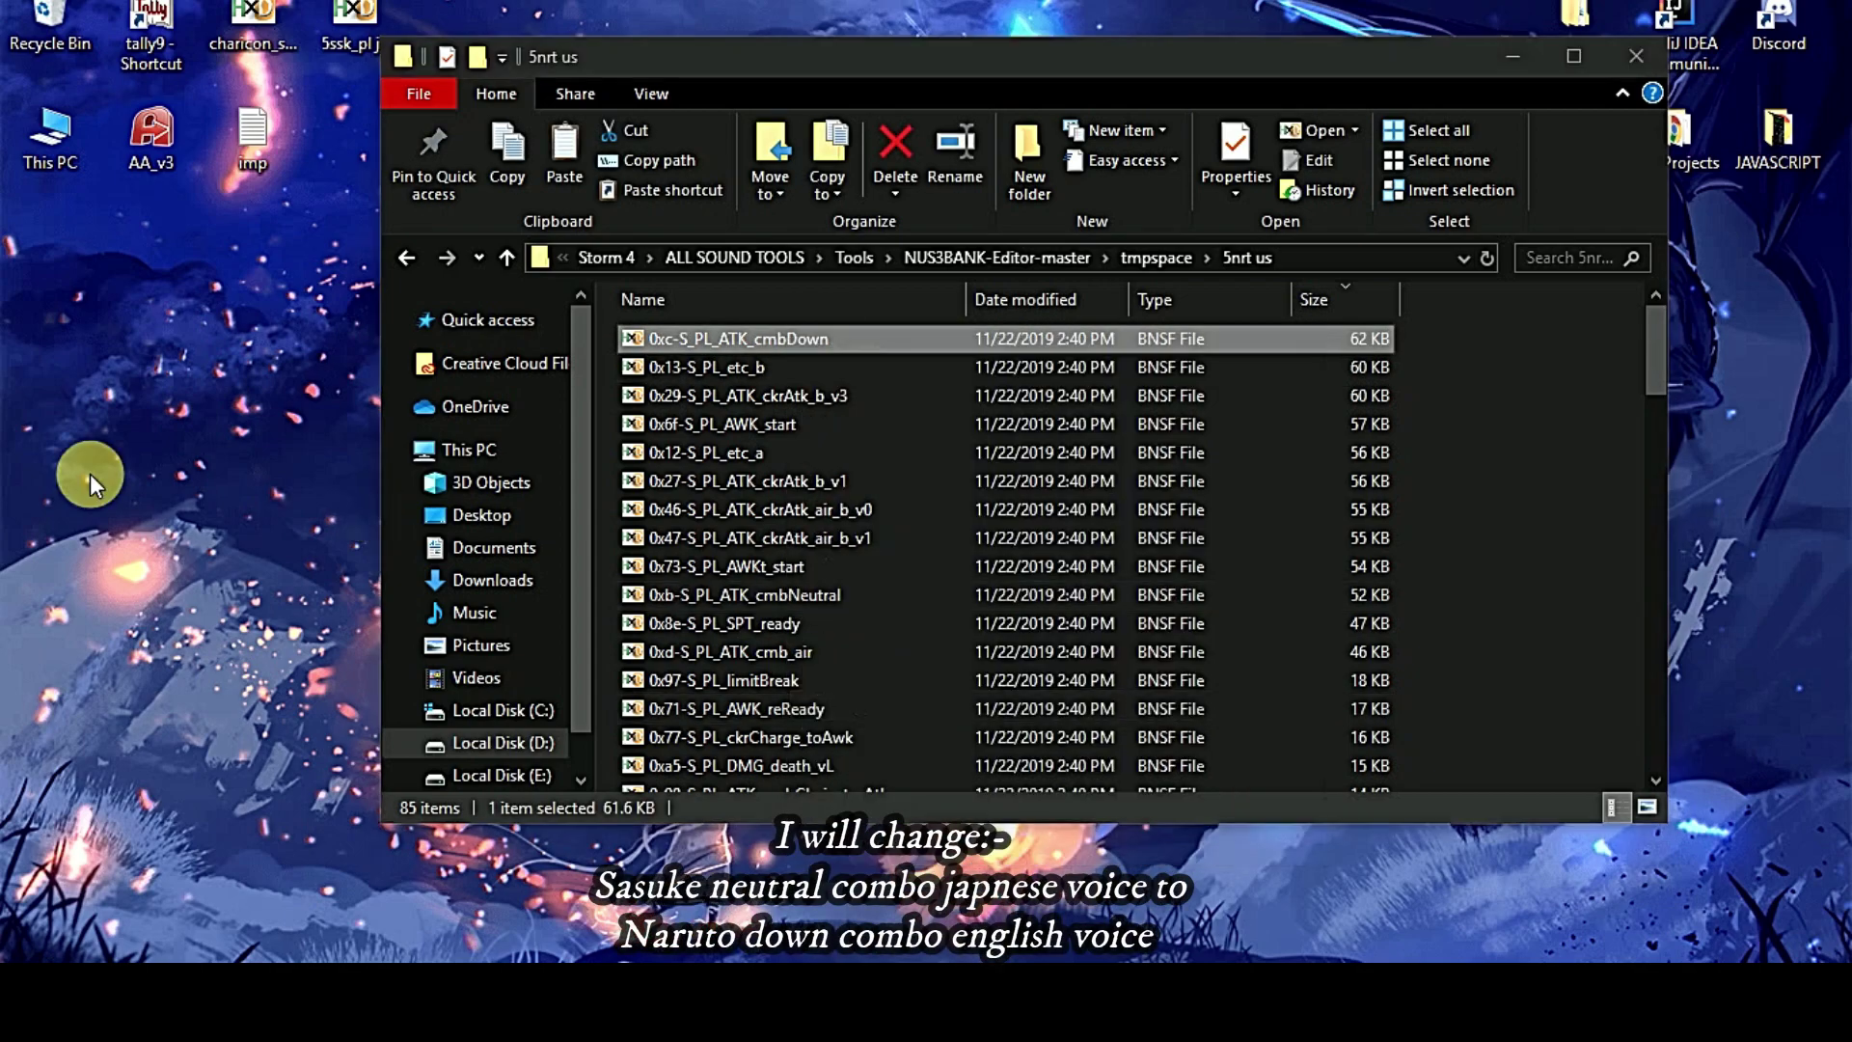
key(ctrl+v)
- Open the JP folder under Naruto storm 4\data_win32\sound\PC on drive E, moving the window clear of the desktop files
click(576, 754)
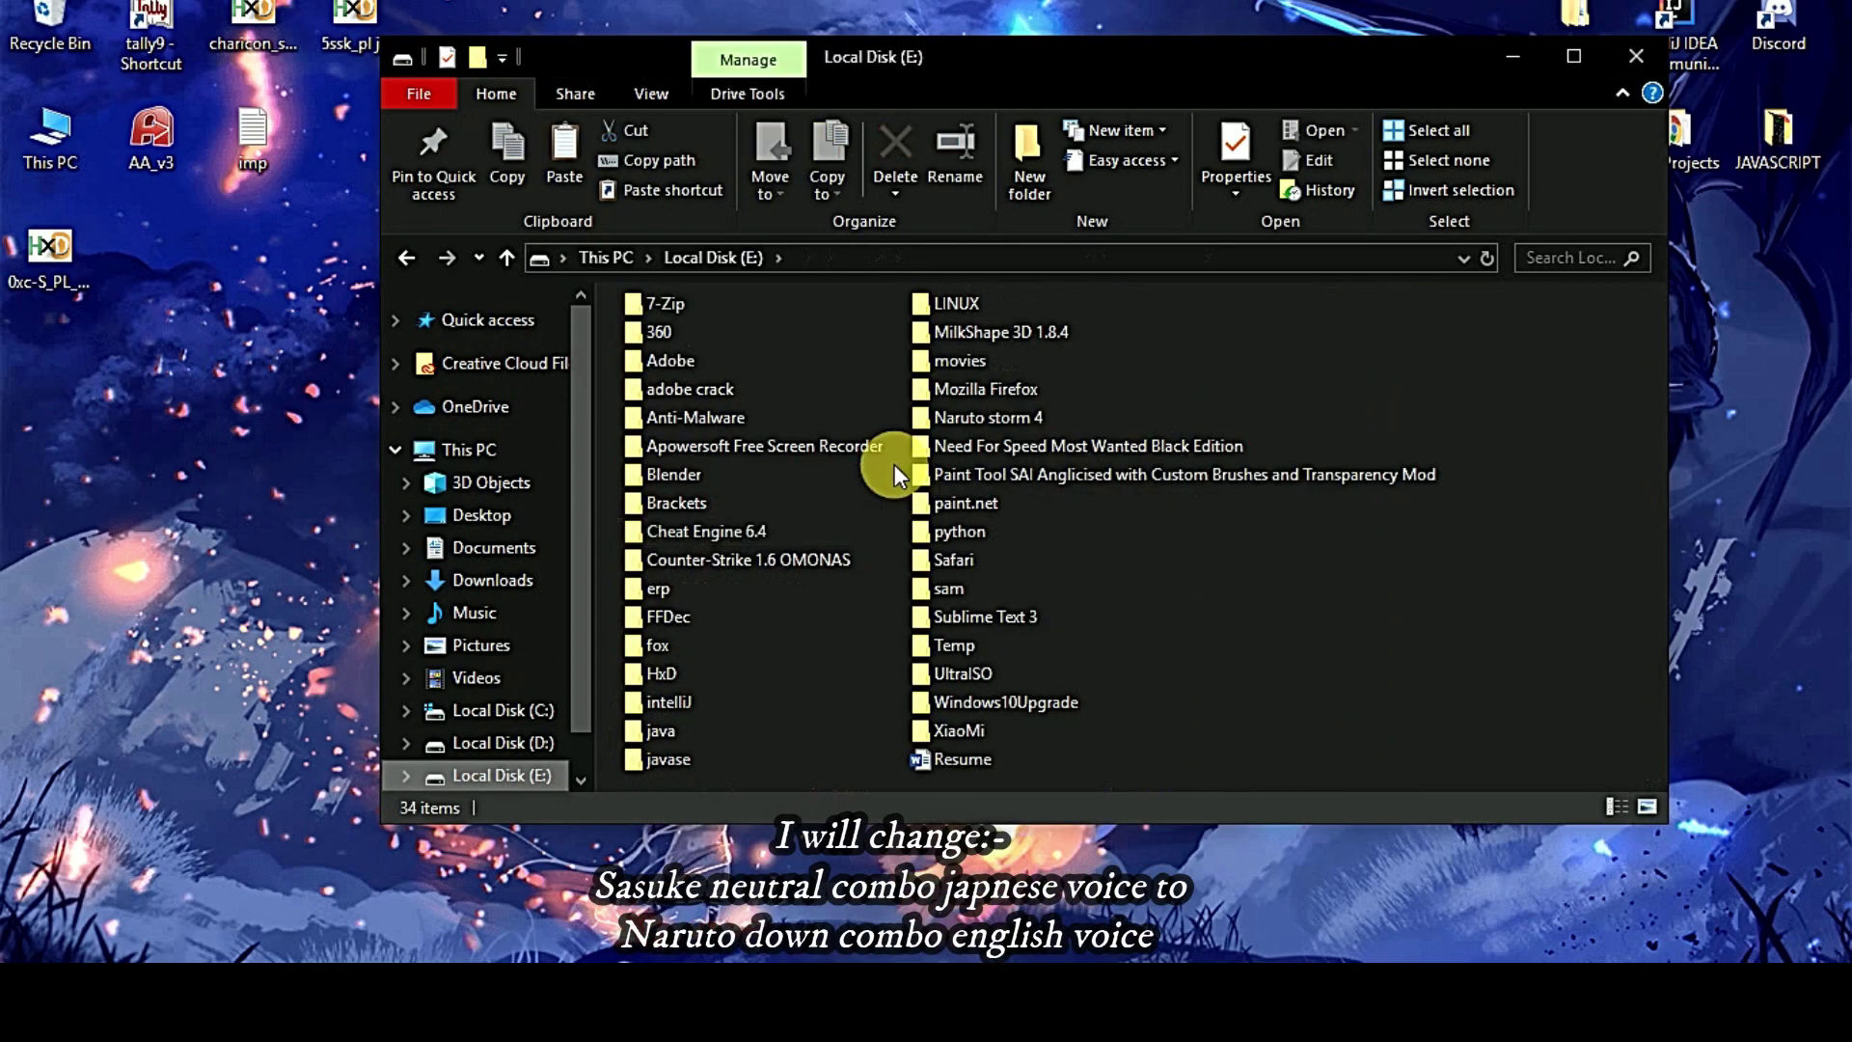
double_click(1028, 425)
double_click(714, 446)
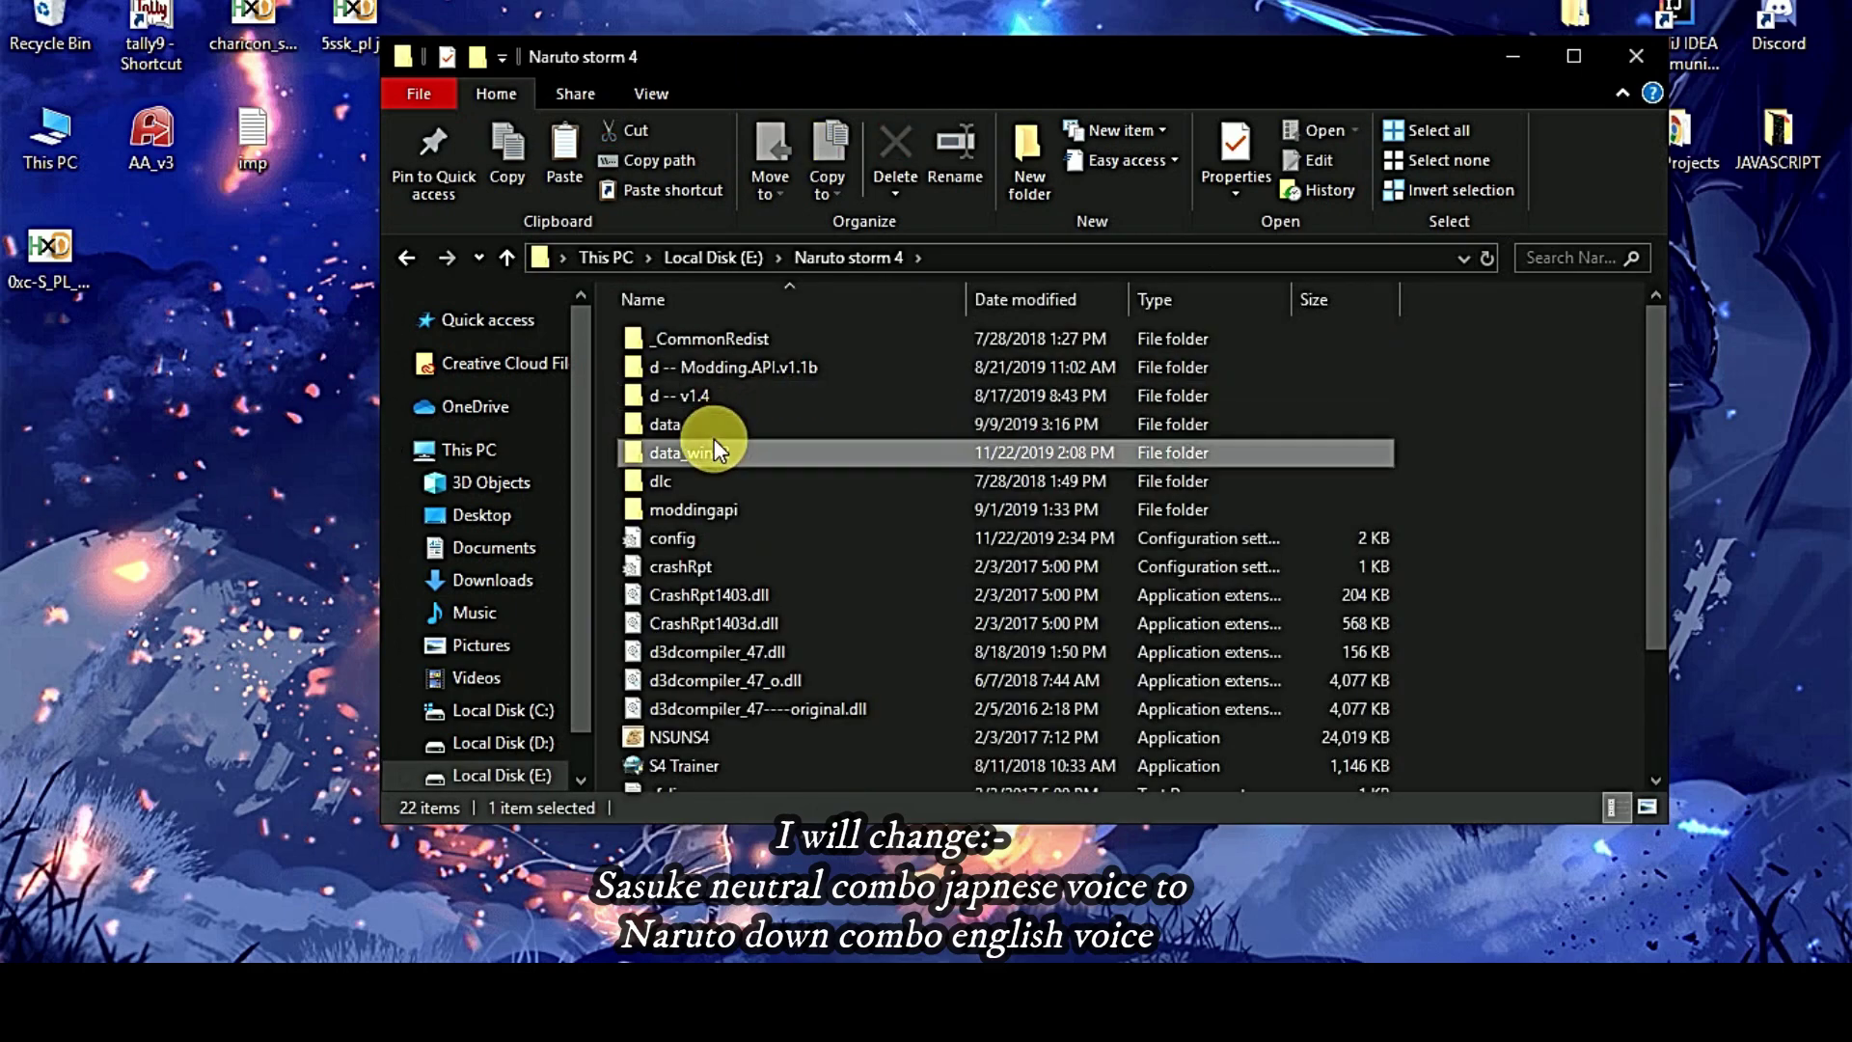
click(708, 356)
double_click(708, 359)
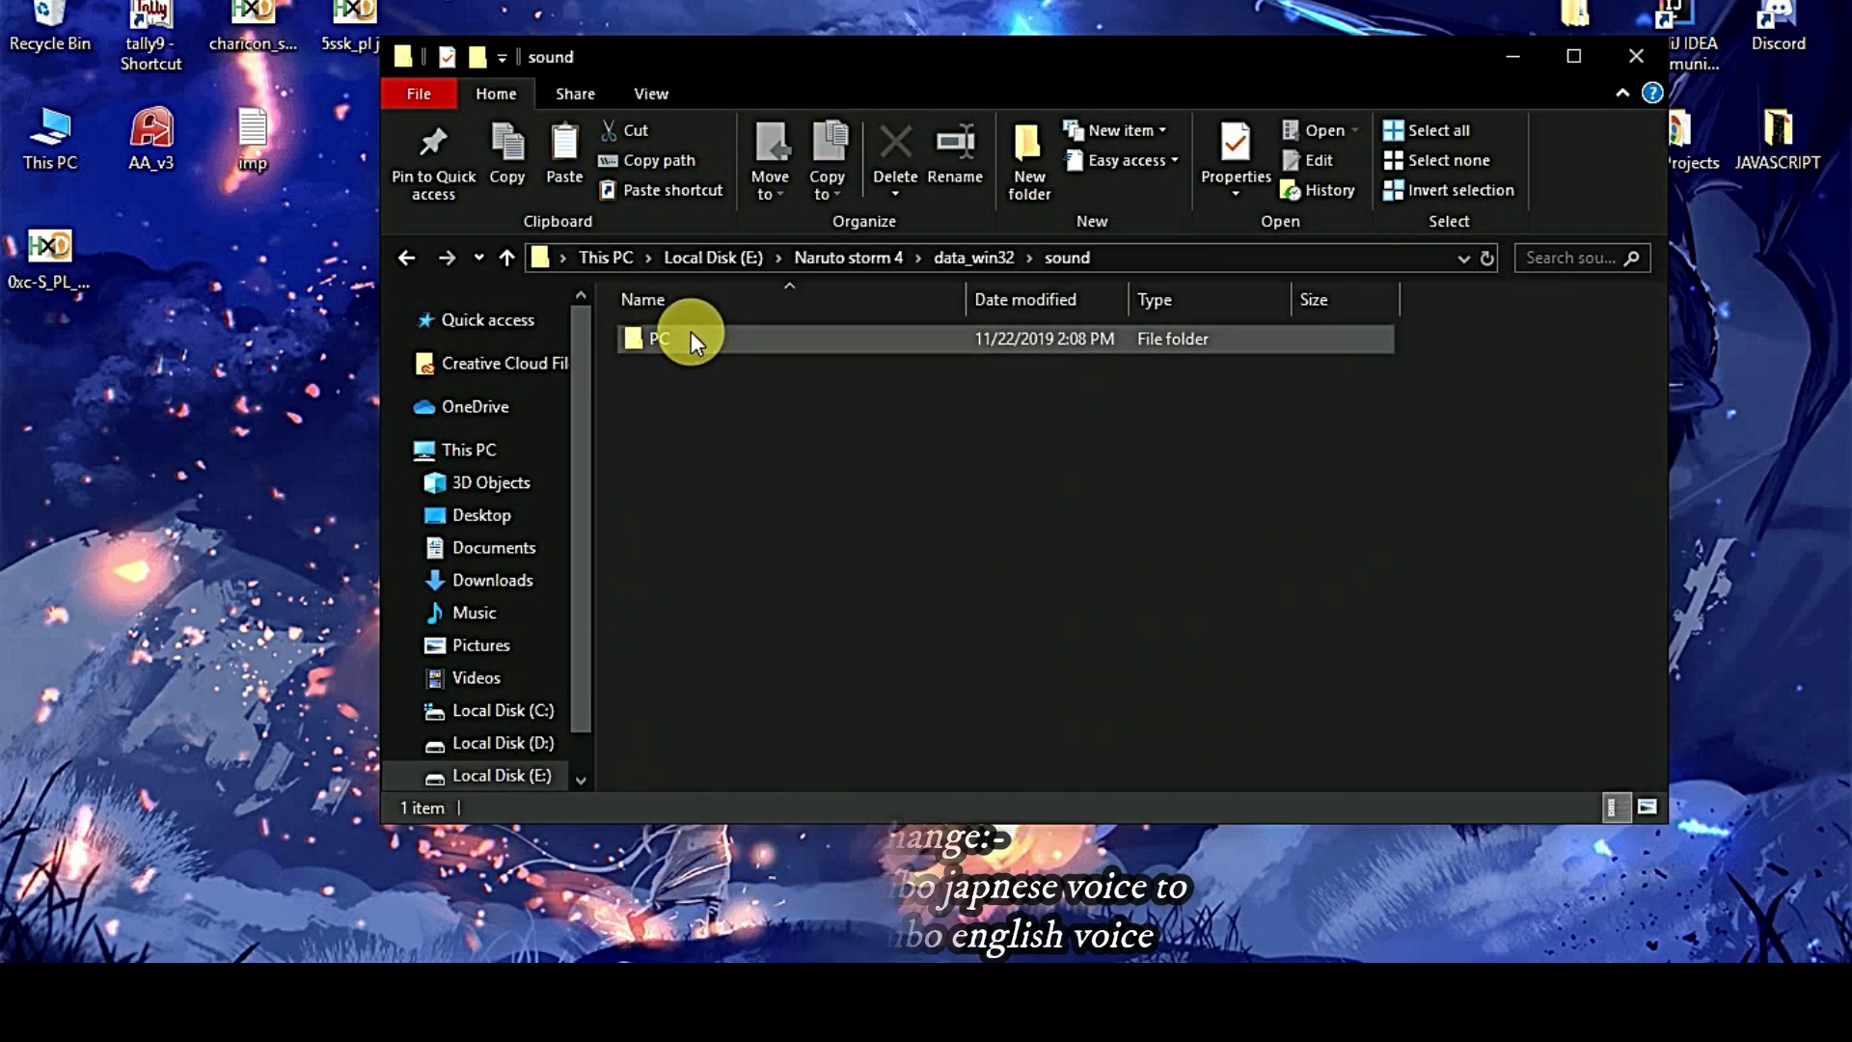
double_click(691, 334)
drag(963, 96, 1136, 173)
double_click(827, 417)
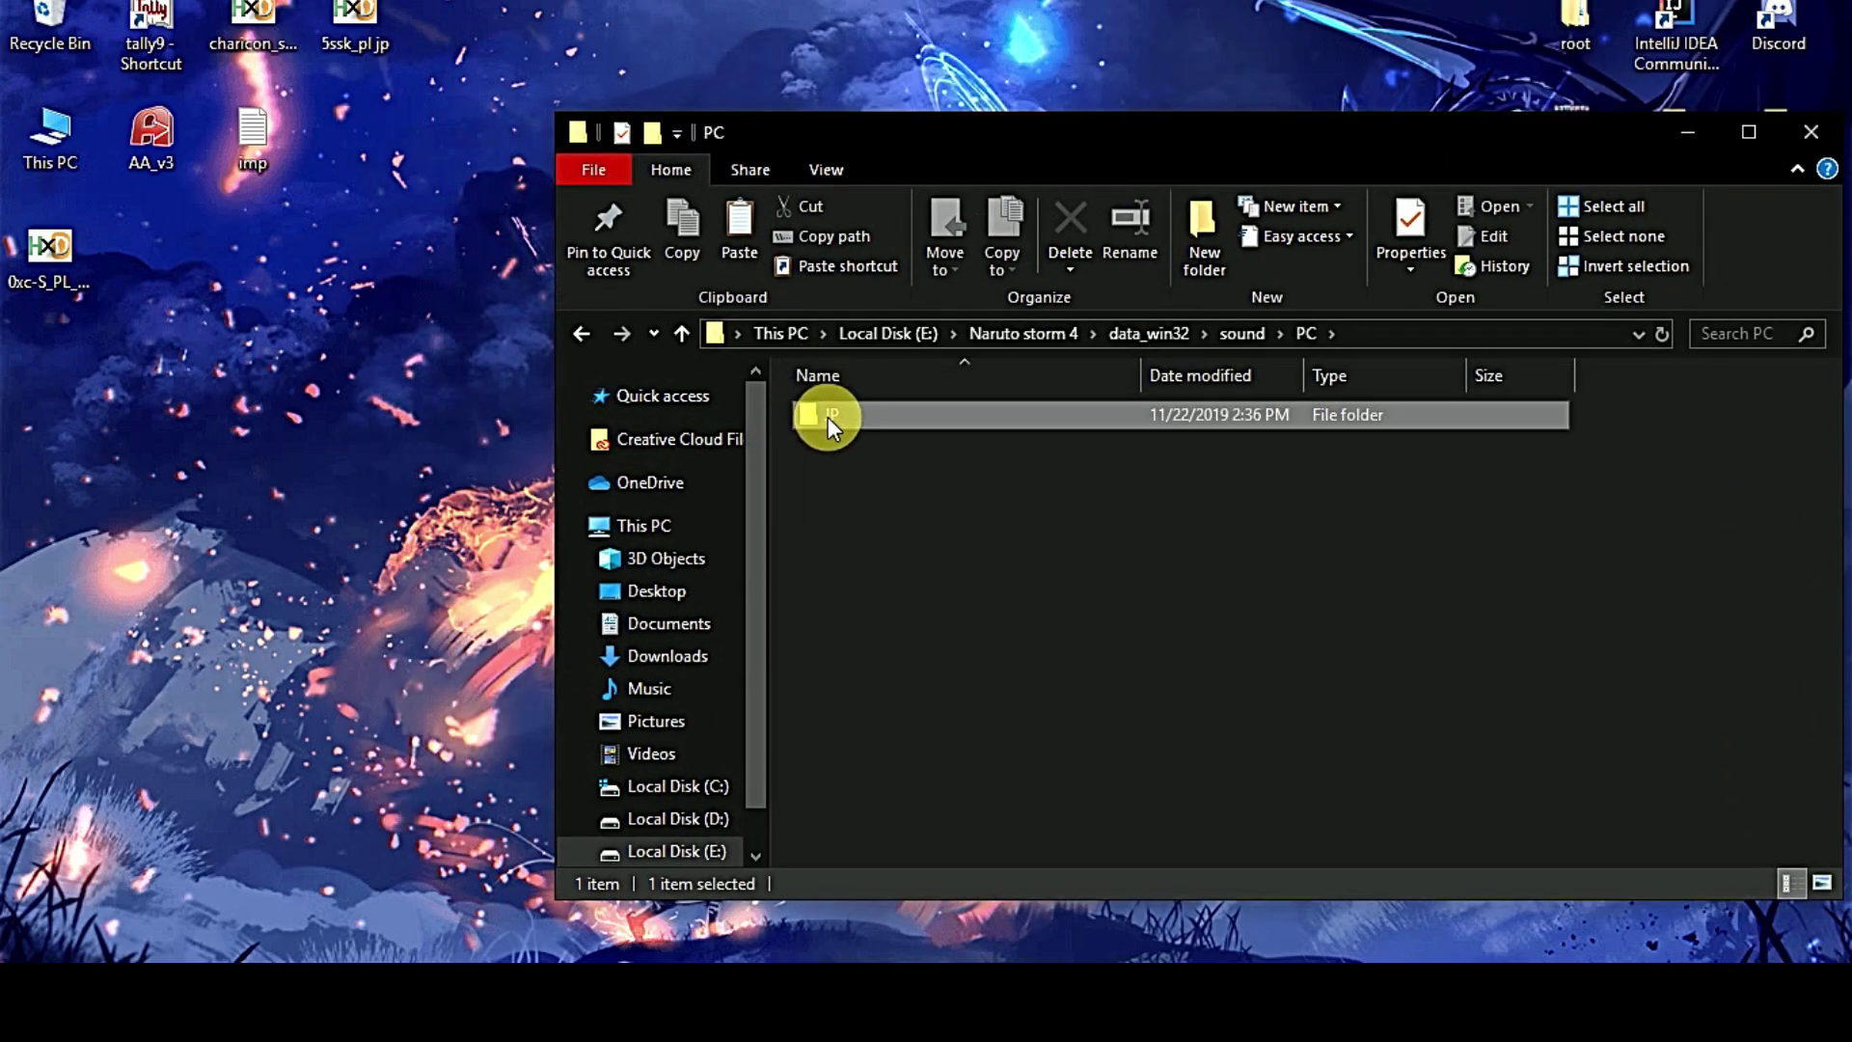
- Move the 5ssk_pl jp XFBIN file from the desktop into the JP folder and rename it 5ssk_pl
click(394, 46)
click(982, 546)
key(ctrl+v)
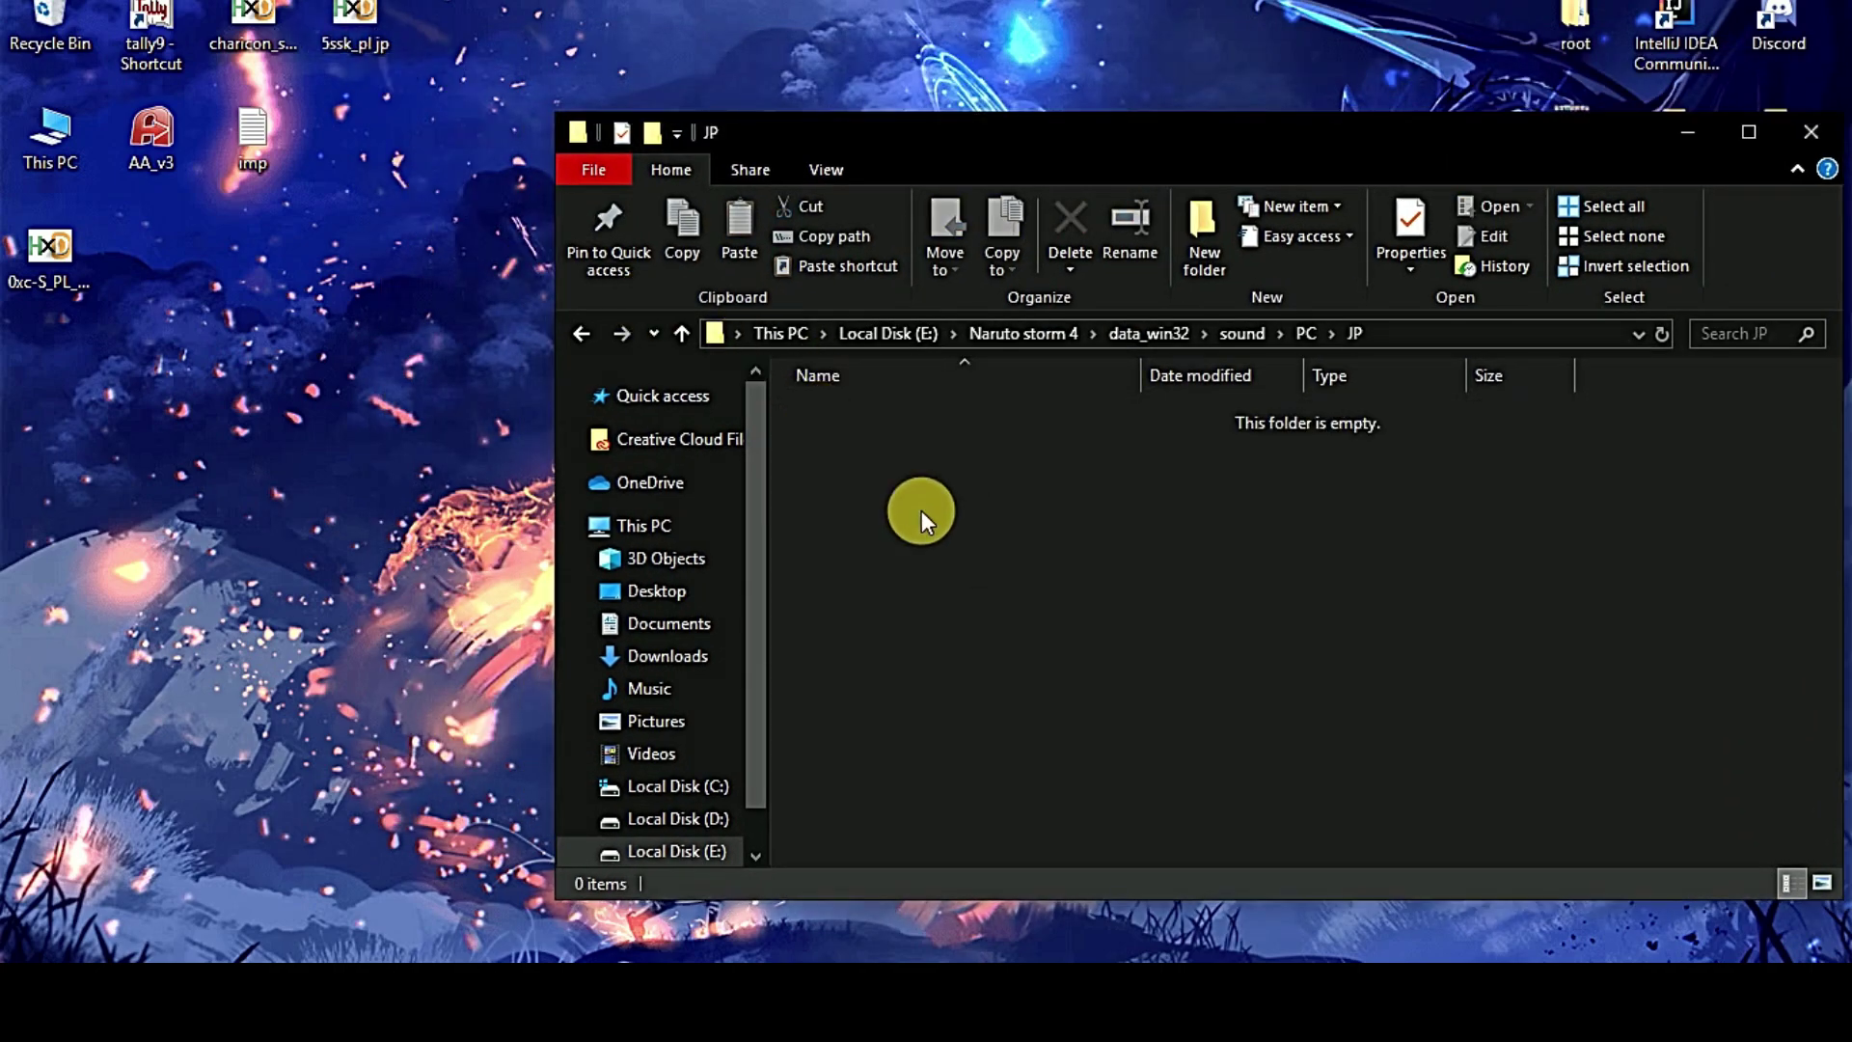
right_click(882, 422)
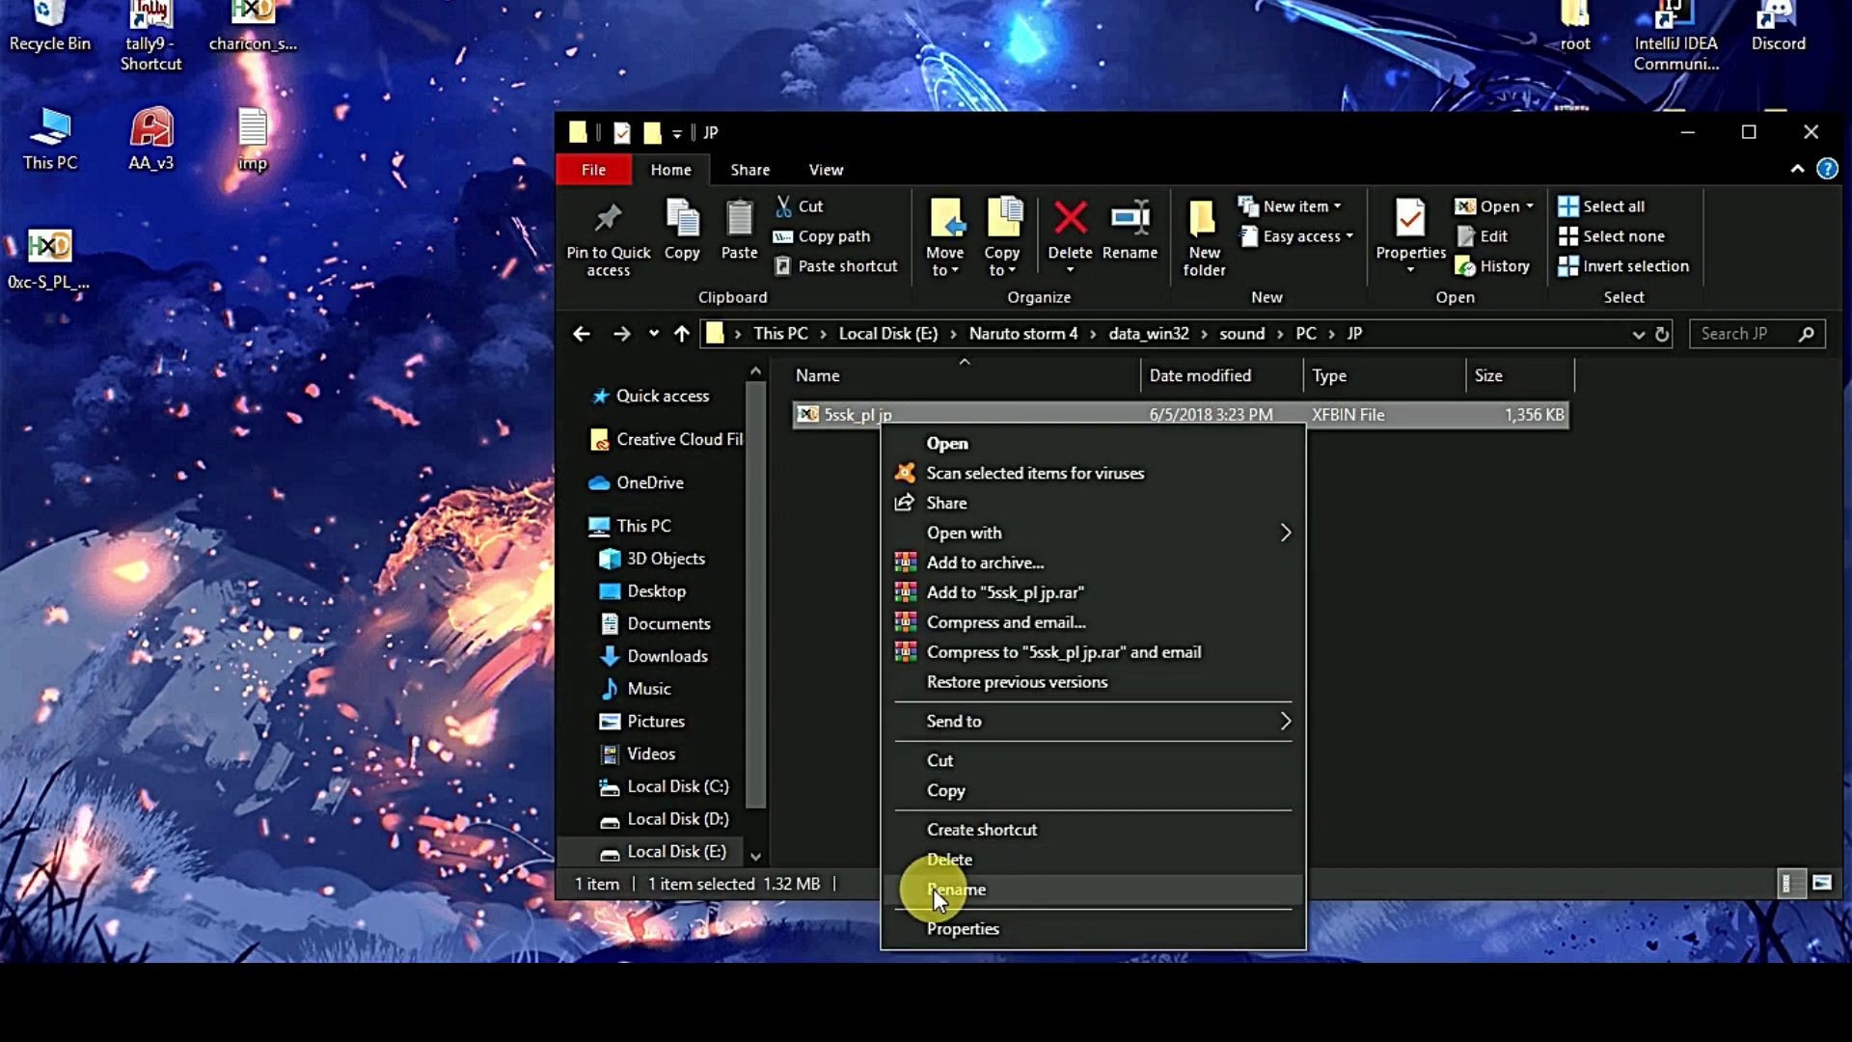
click(942, 881)
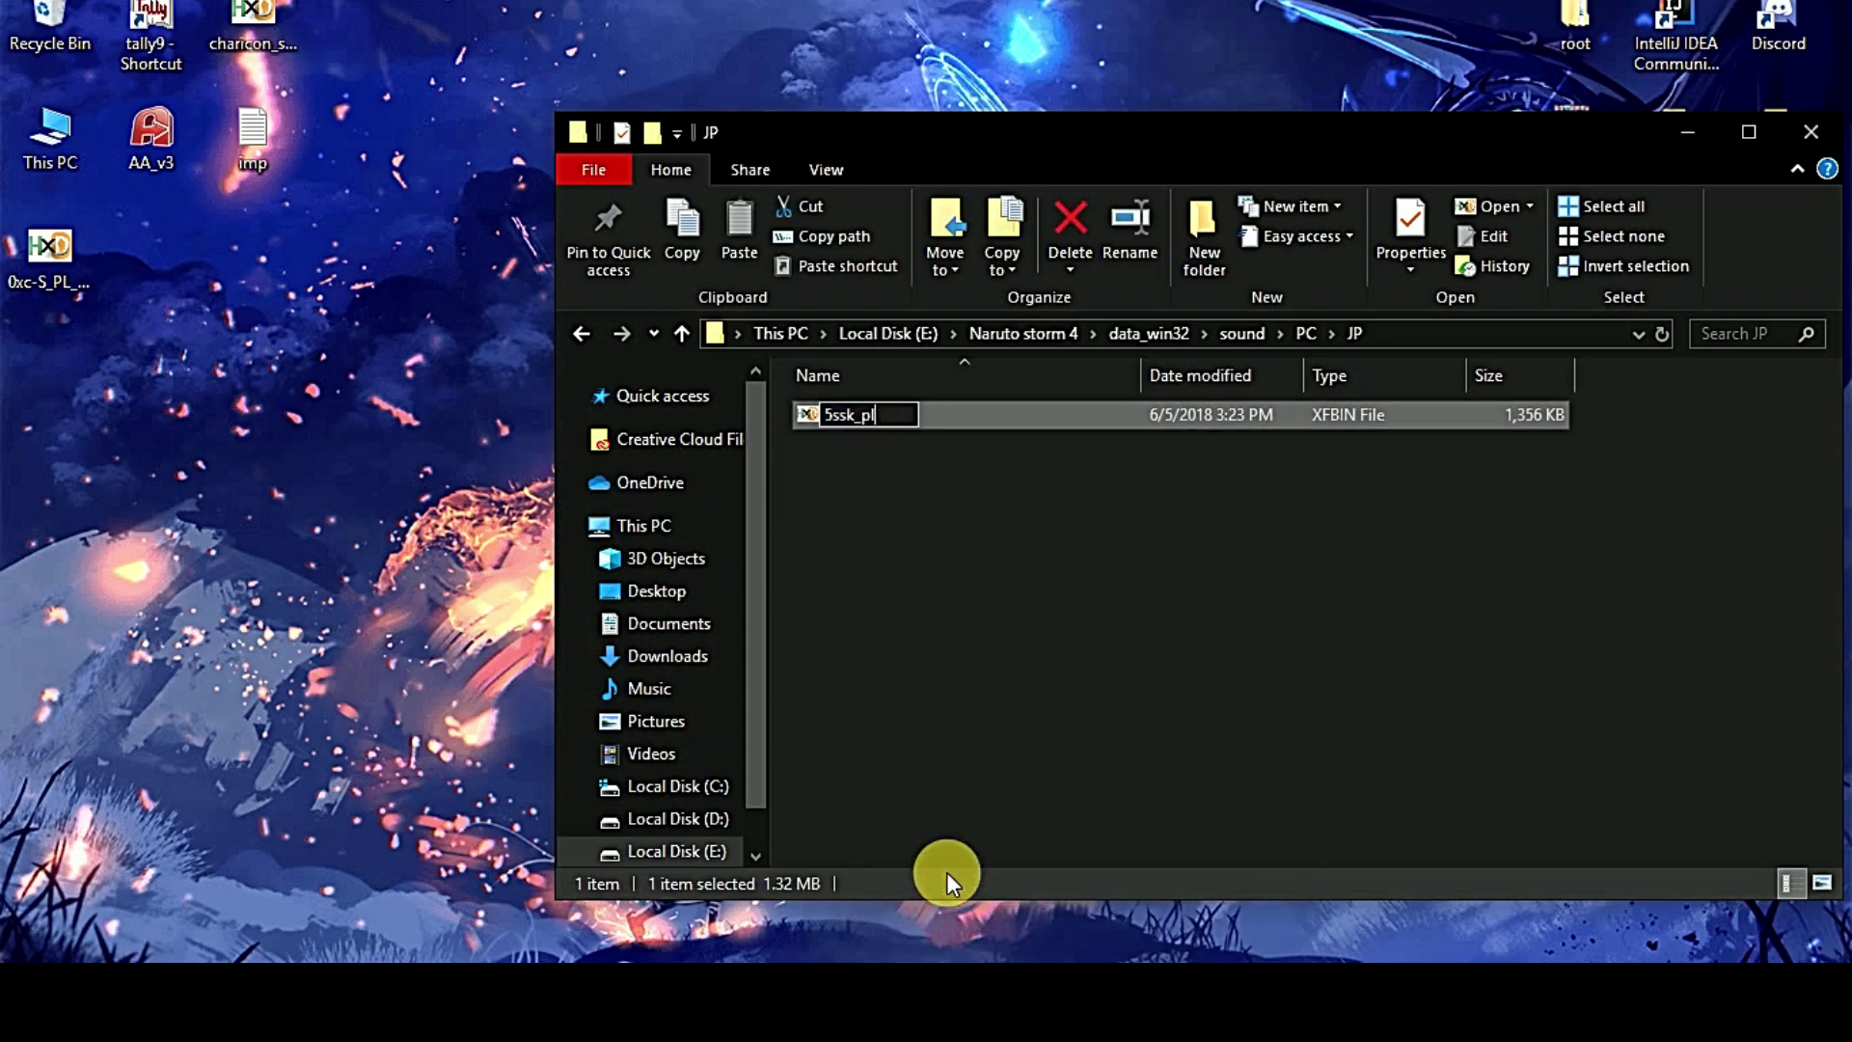
key(Return)
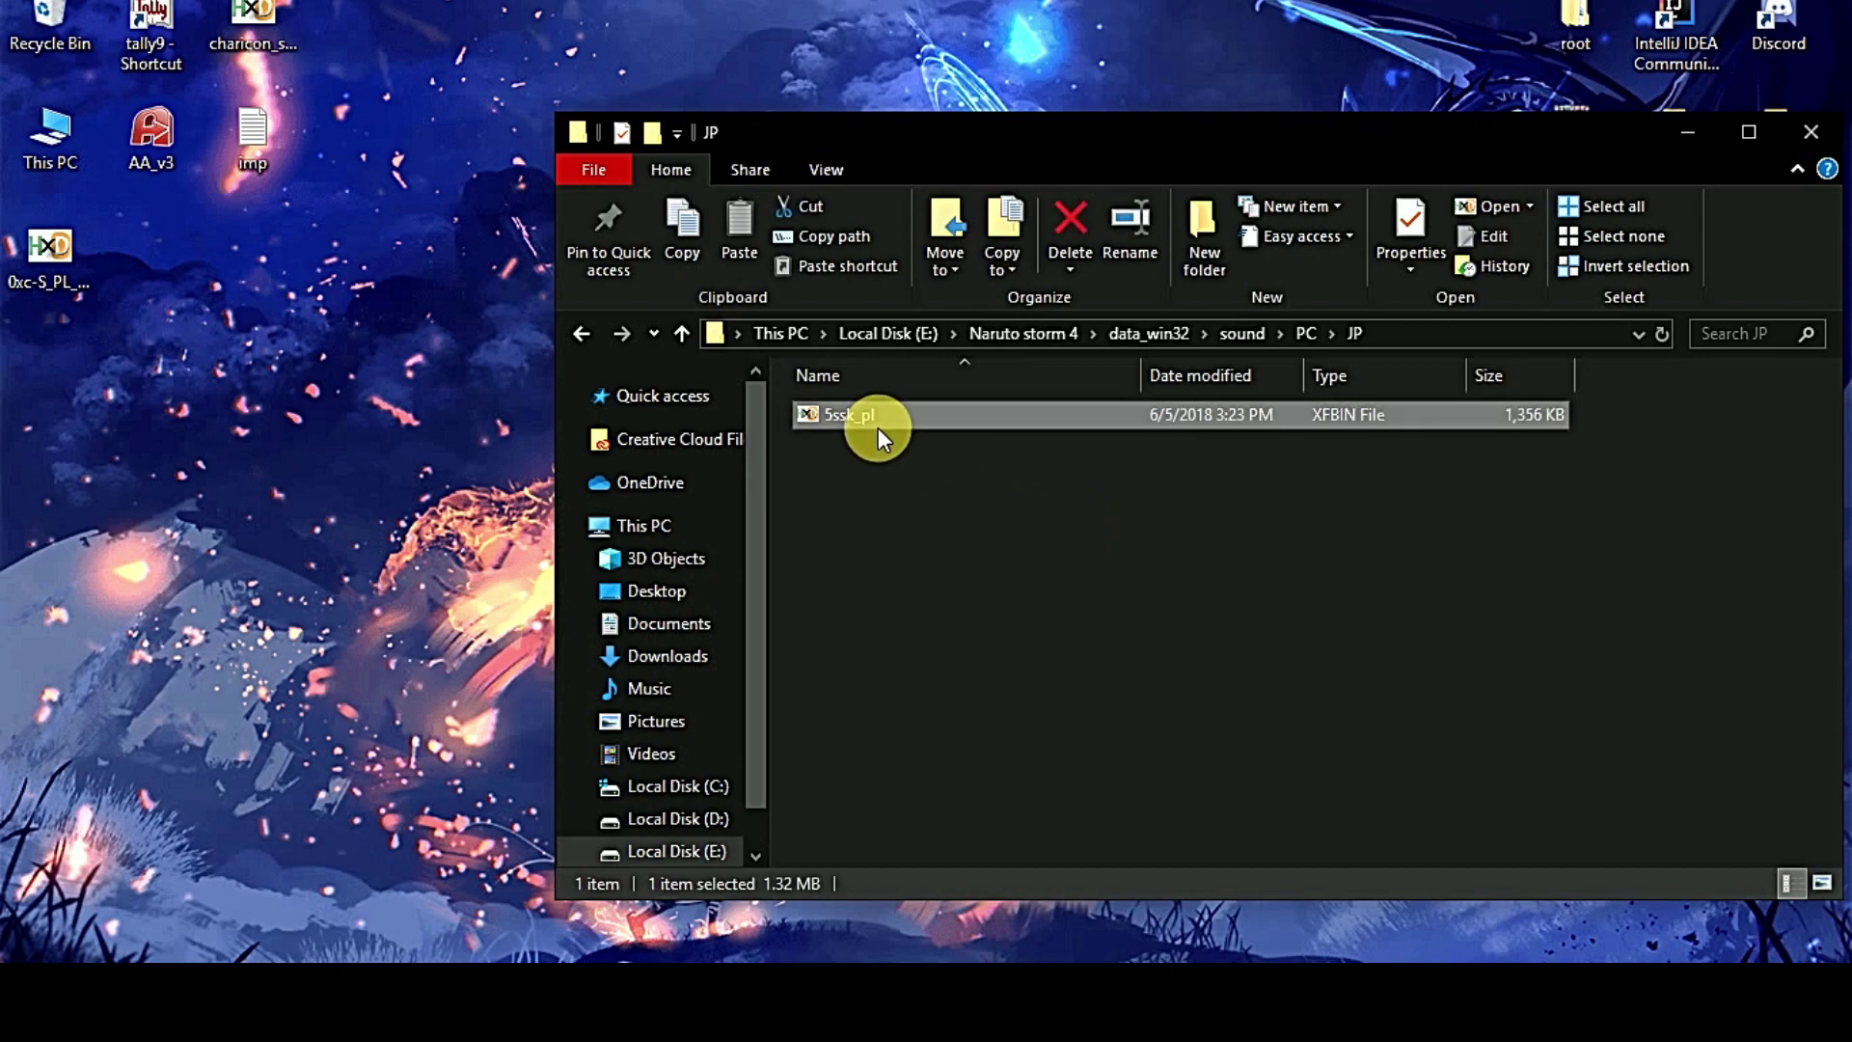
double_click(930, 417)
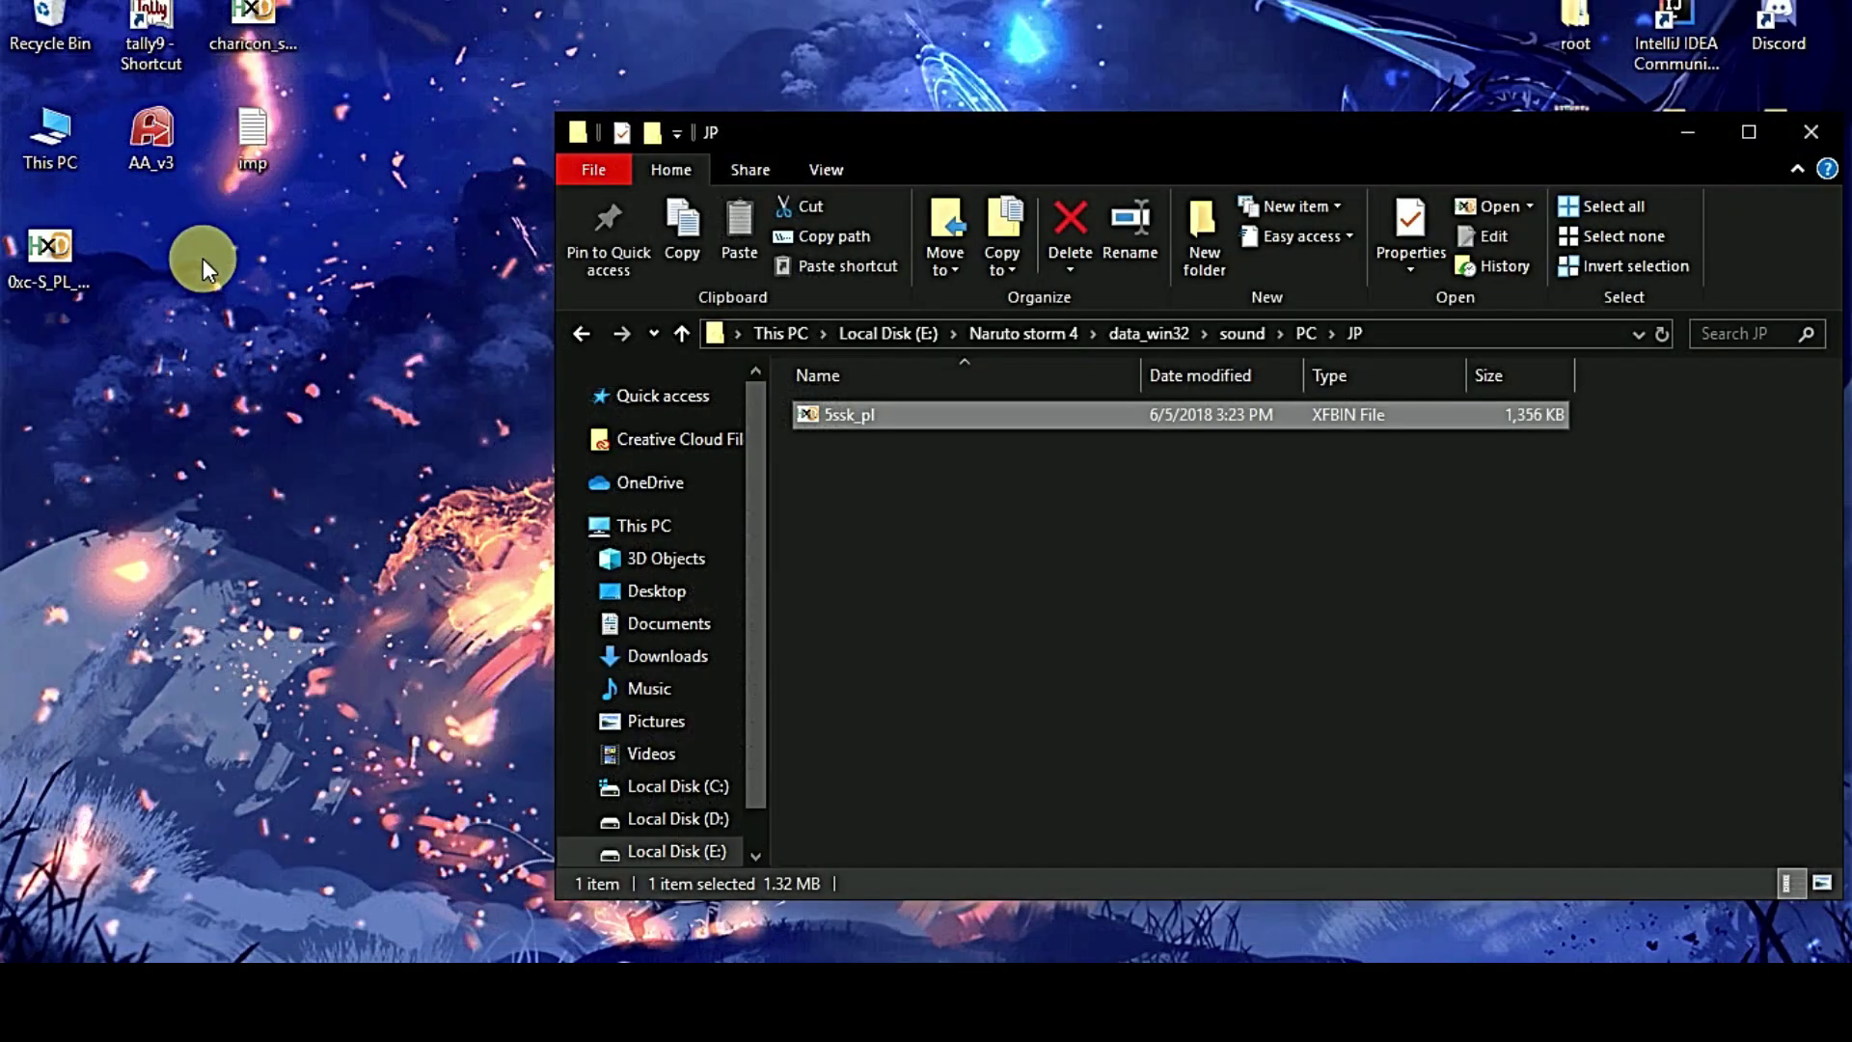
- Open the desktop file 0xc-S_PL_ATK_cmbDown.bnsf in the hex editor and copy its entire contents
click(40, 289)
double_click(41, 290)
click(808, 398)
key(ctrl+a)
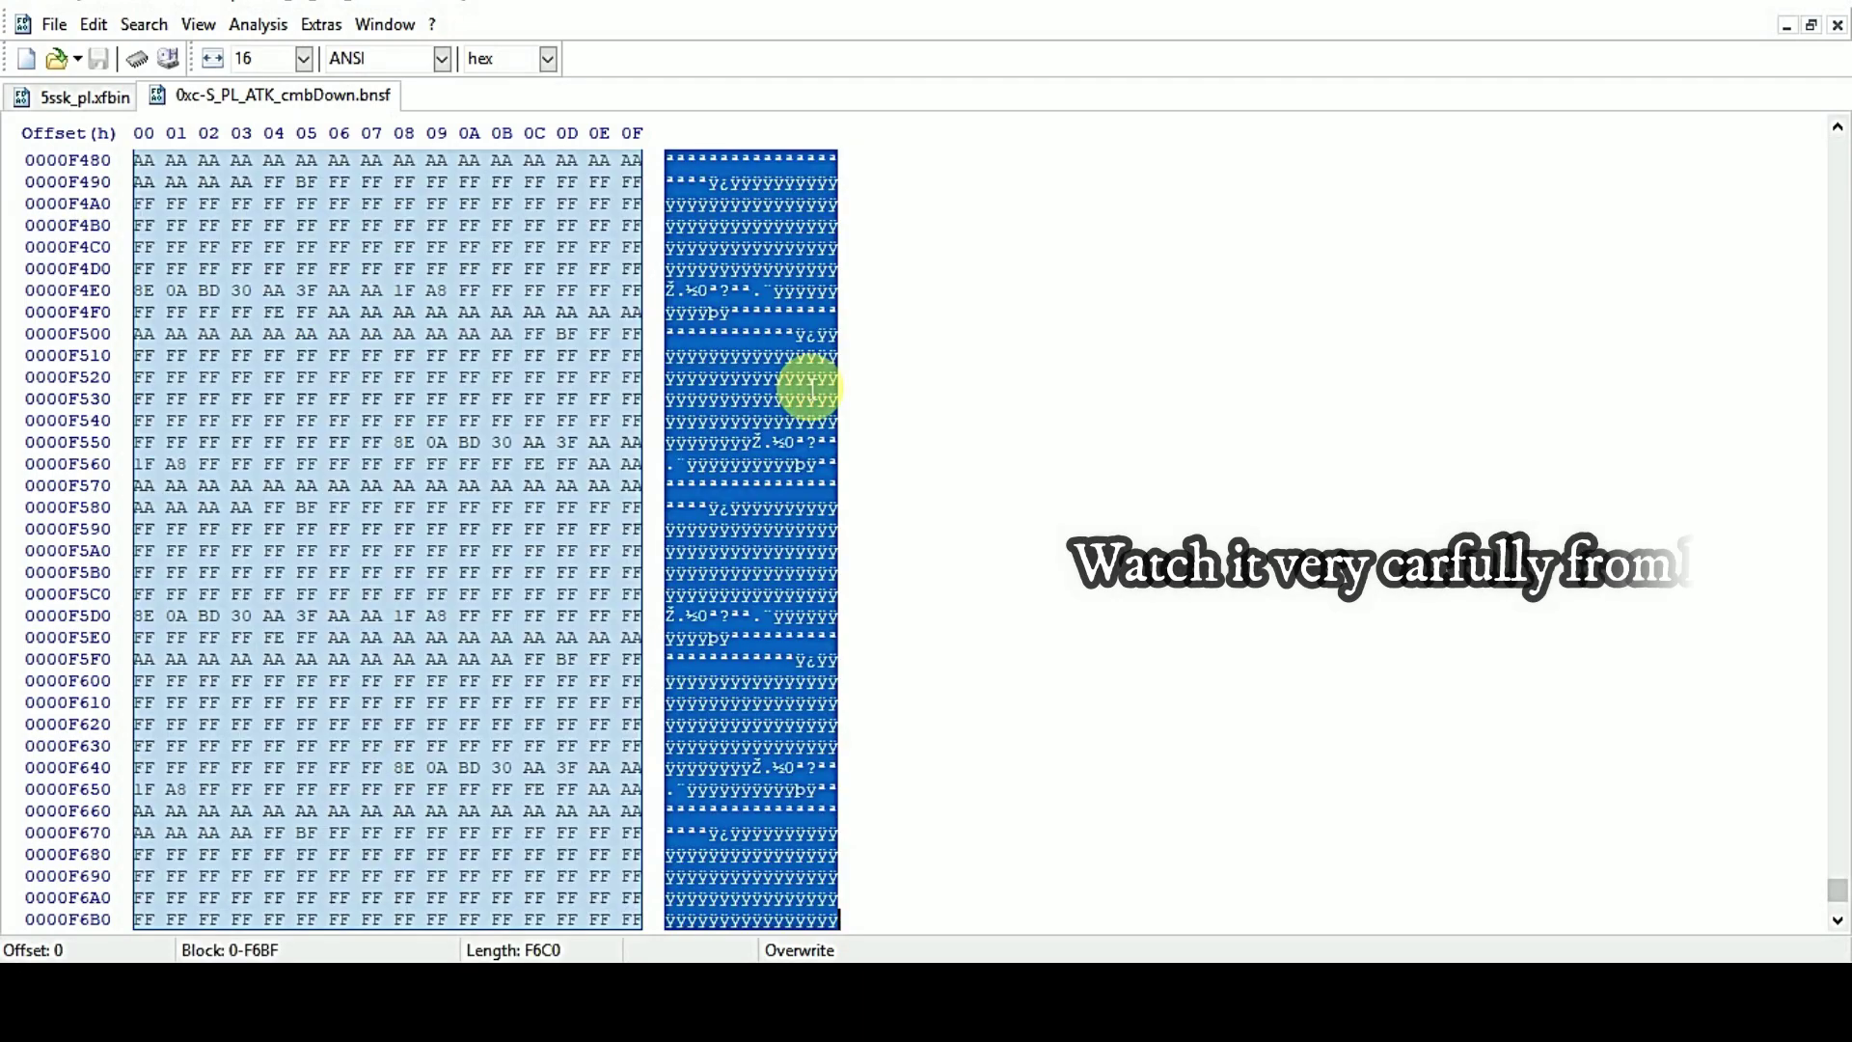
right_click(819, 479)
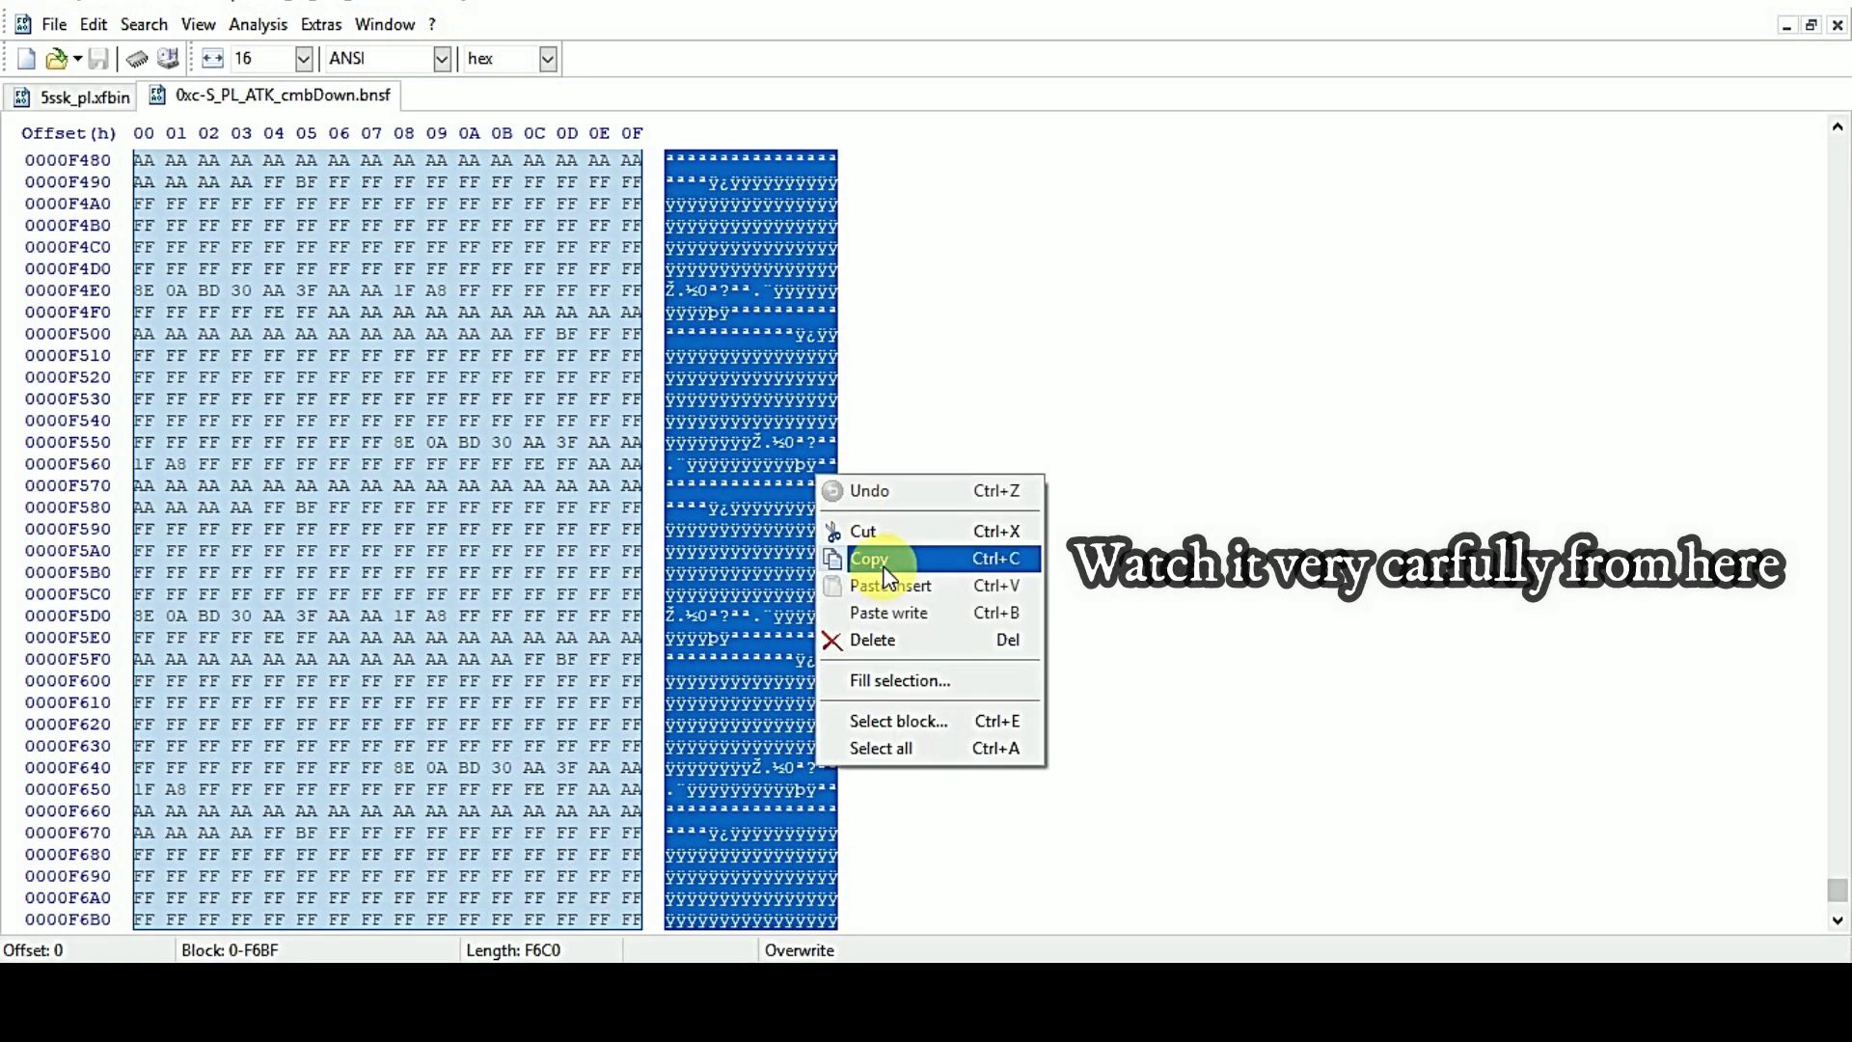
click(888, 560)
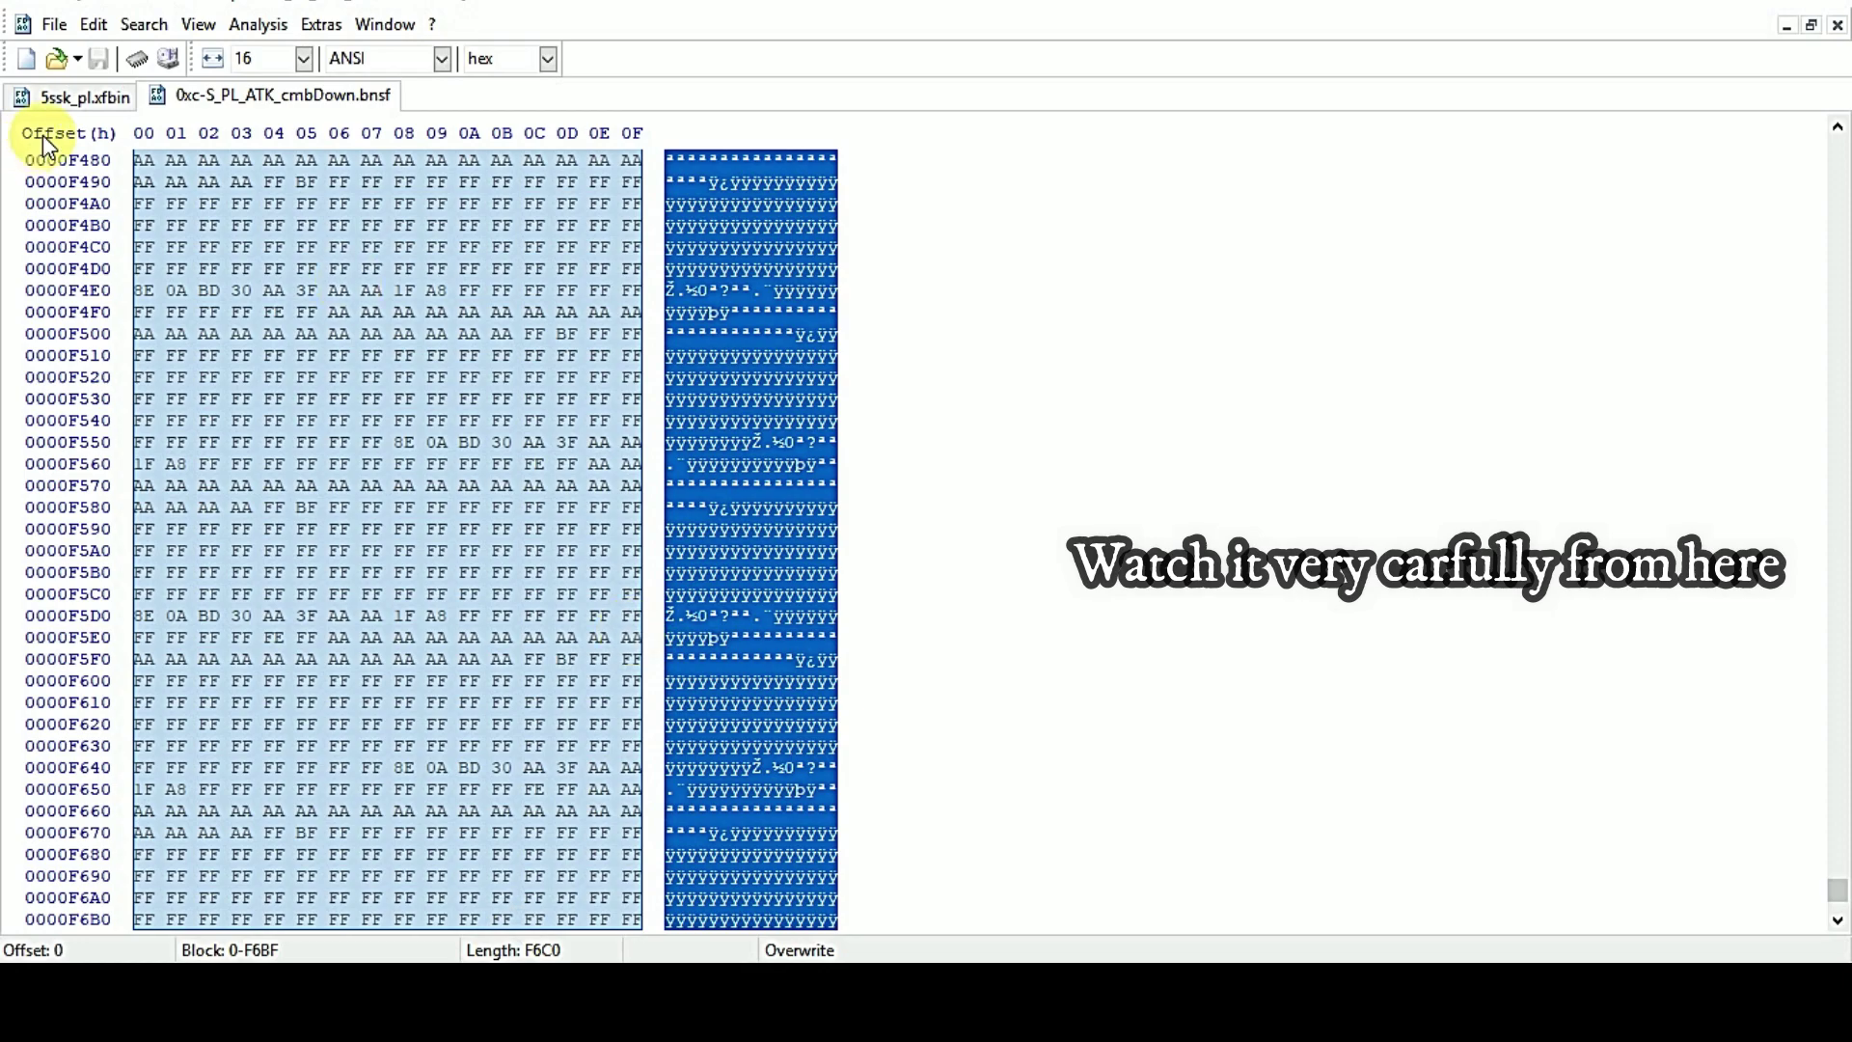
- Insert the copied BNSF data near the end of 5ssk_pl.xfbin at offset 152EA0, before the closing 00 00 00 08 bytes
click(73, 96)
drag(1838, 135, 1793, 917)
scroll(331, 338, up, 3)
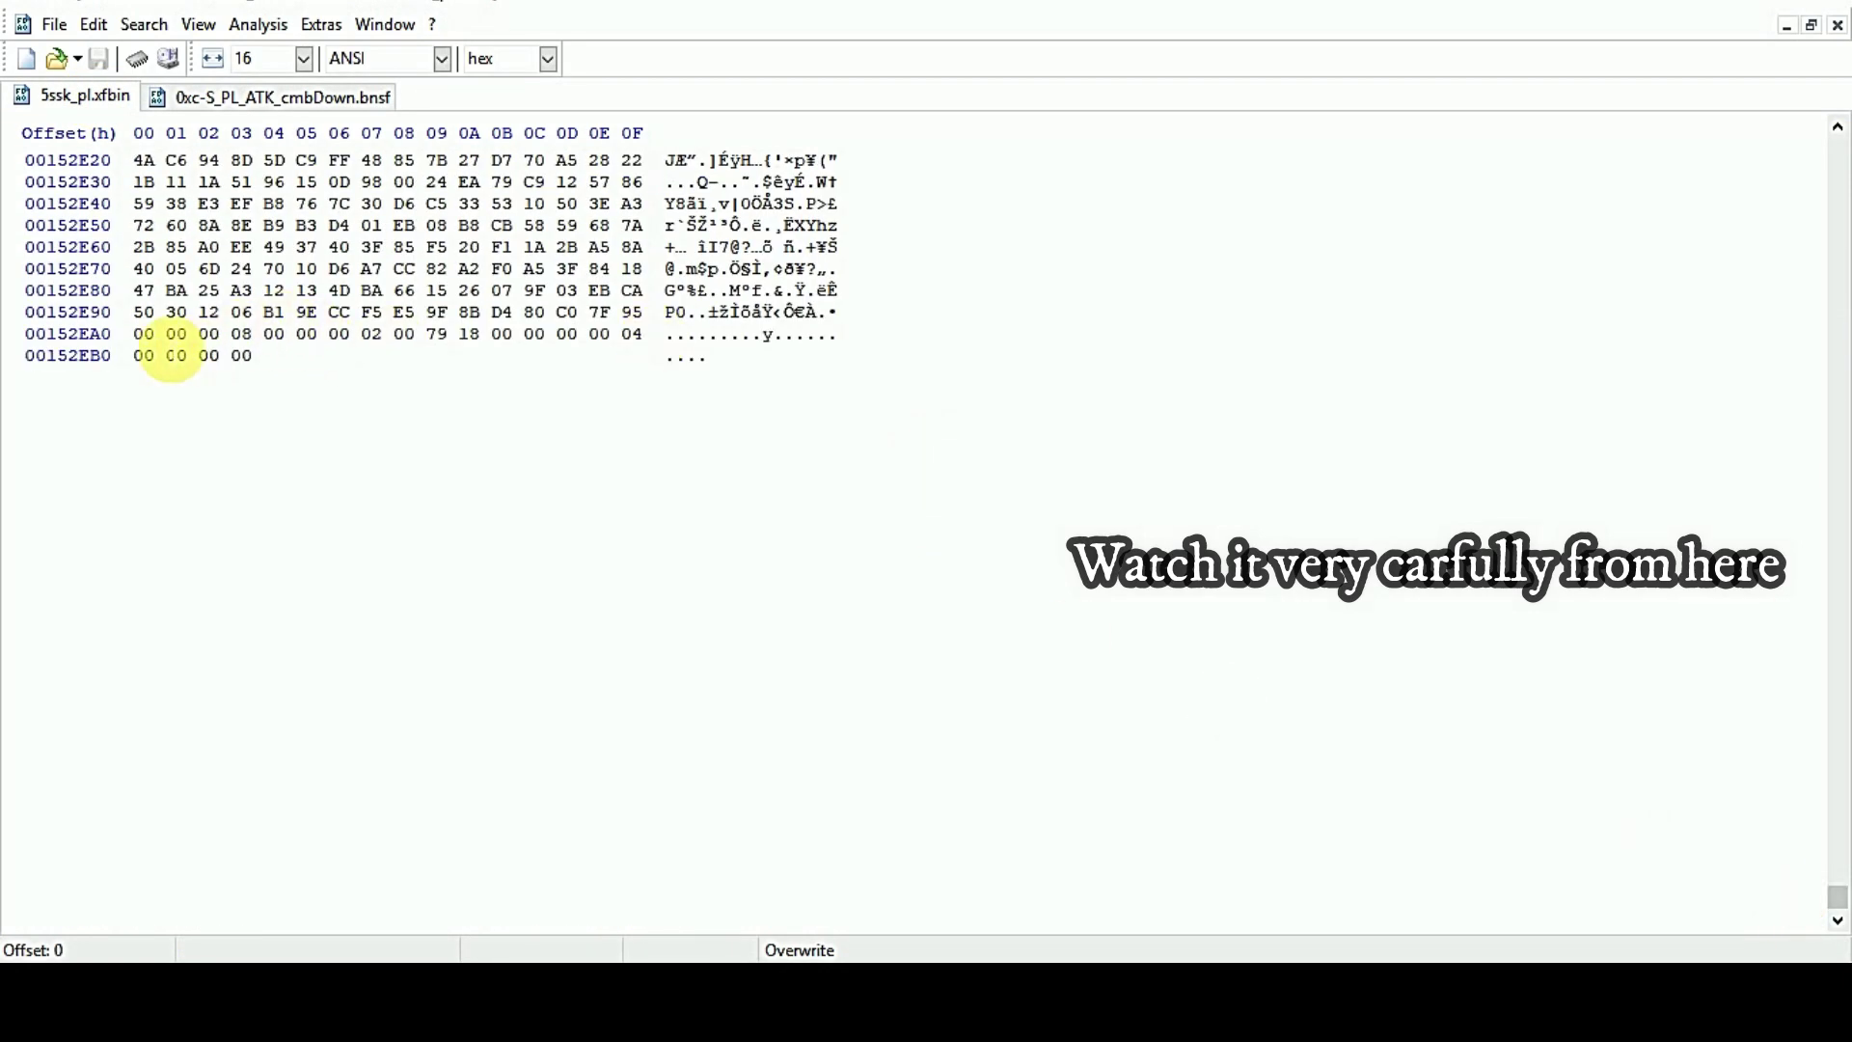
click(145, 335)
key(ctrl+v)
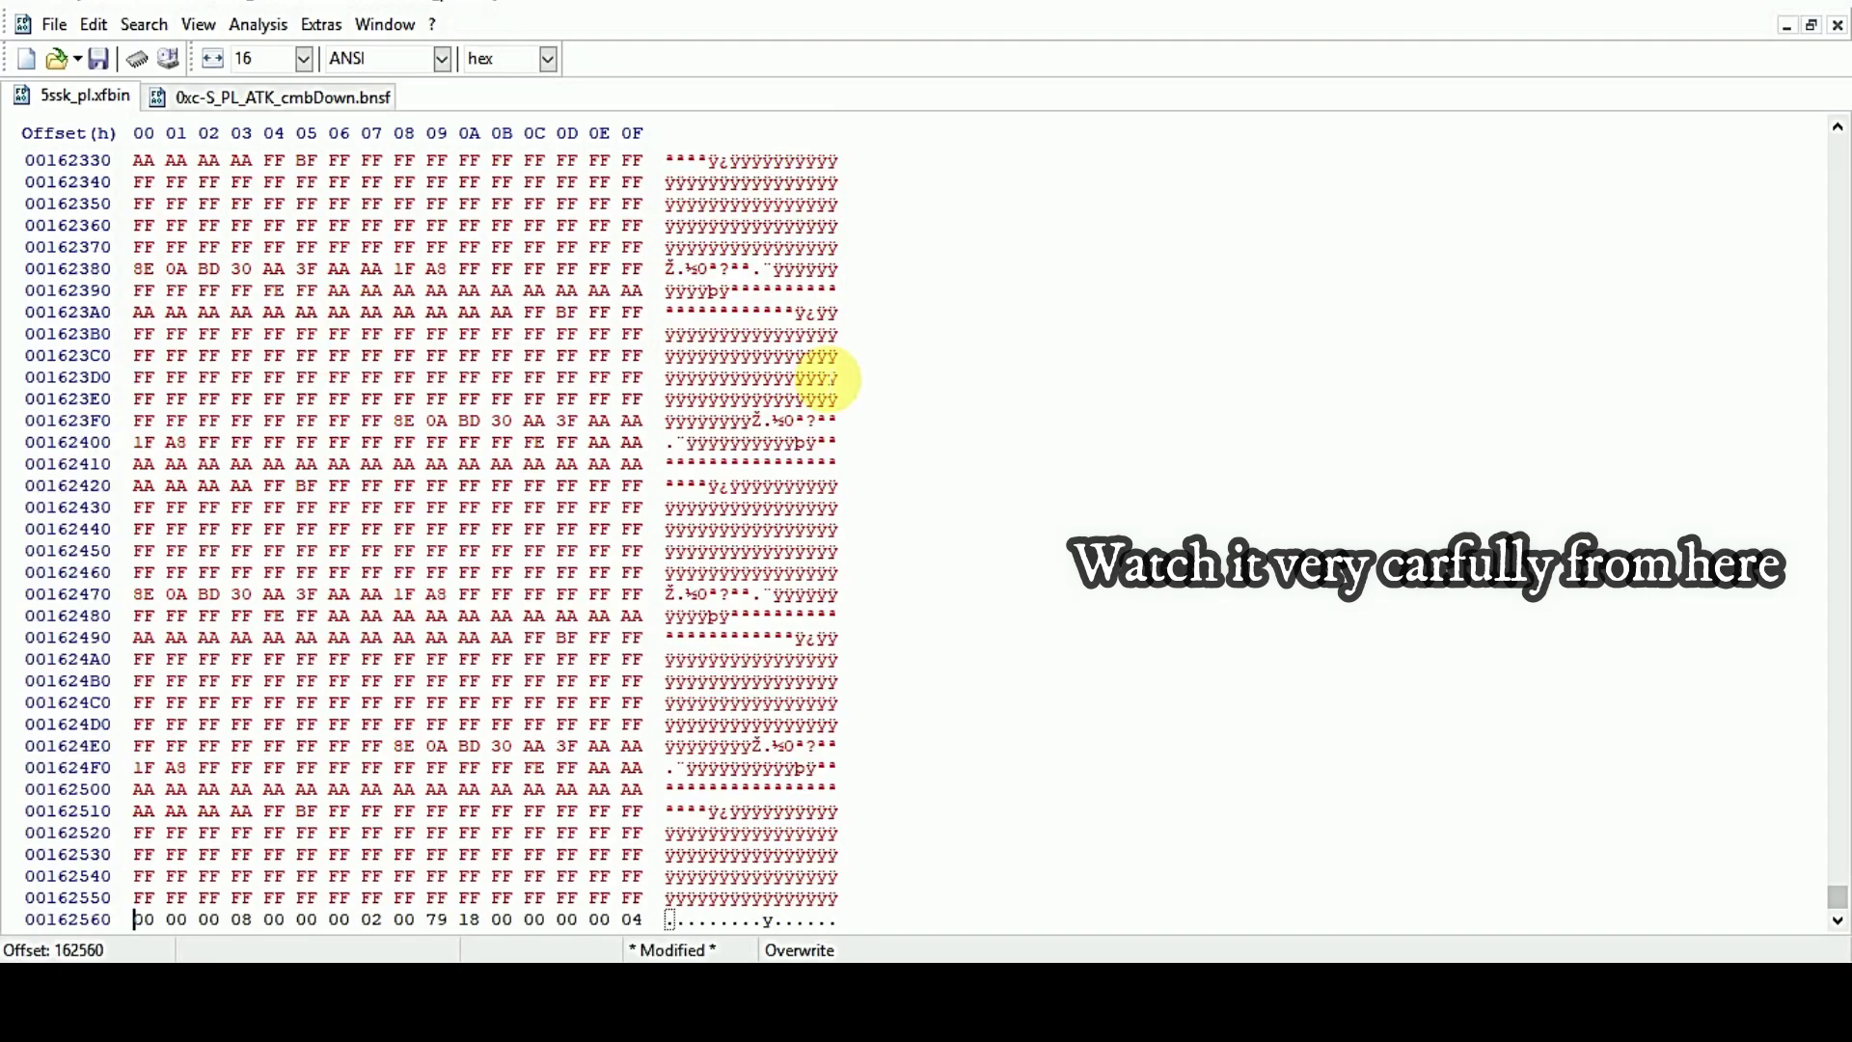
- Try to find the text string "nuetral" in 5ssk_pl.xfbin with the search direction set to Backward
key(ctrl+f)
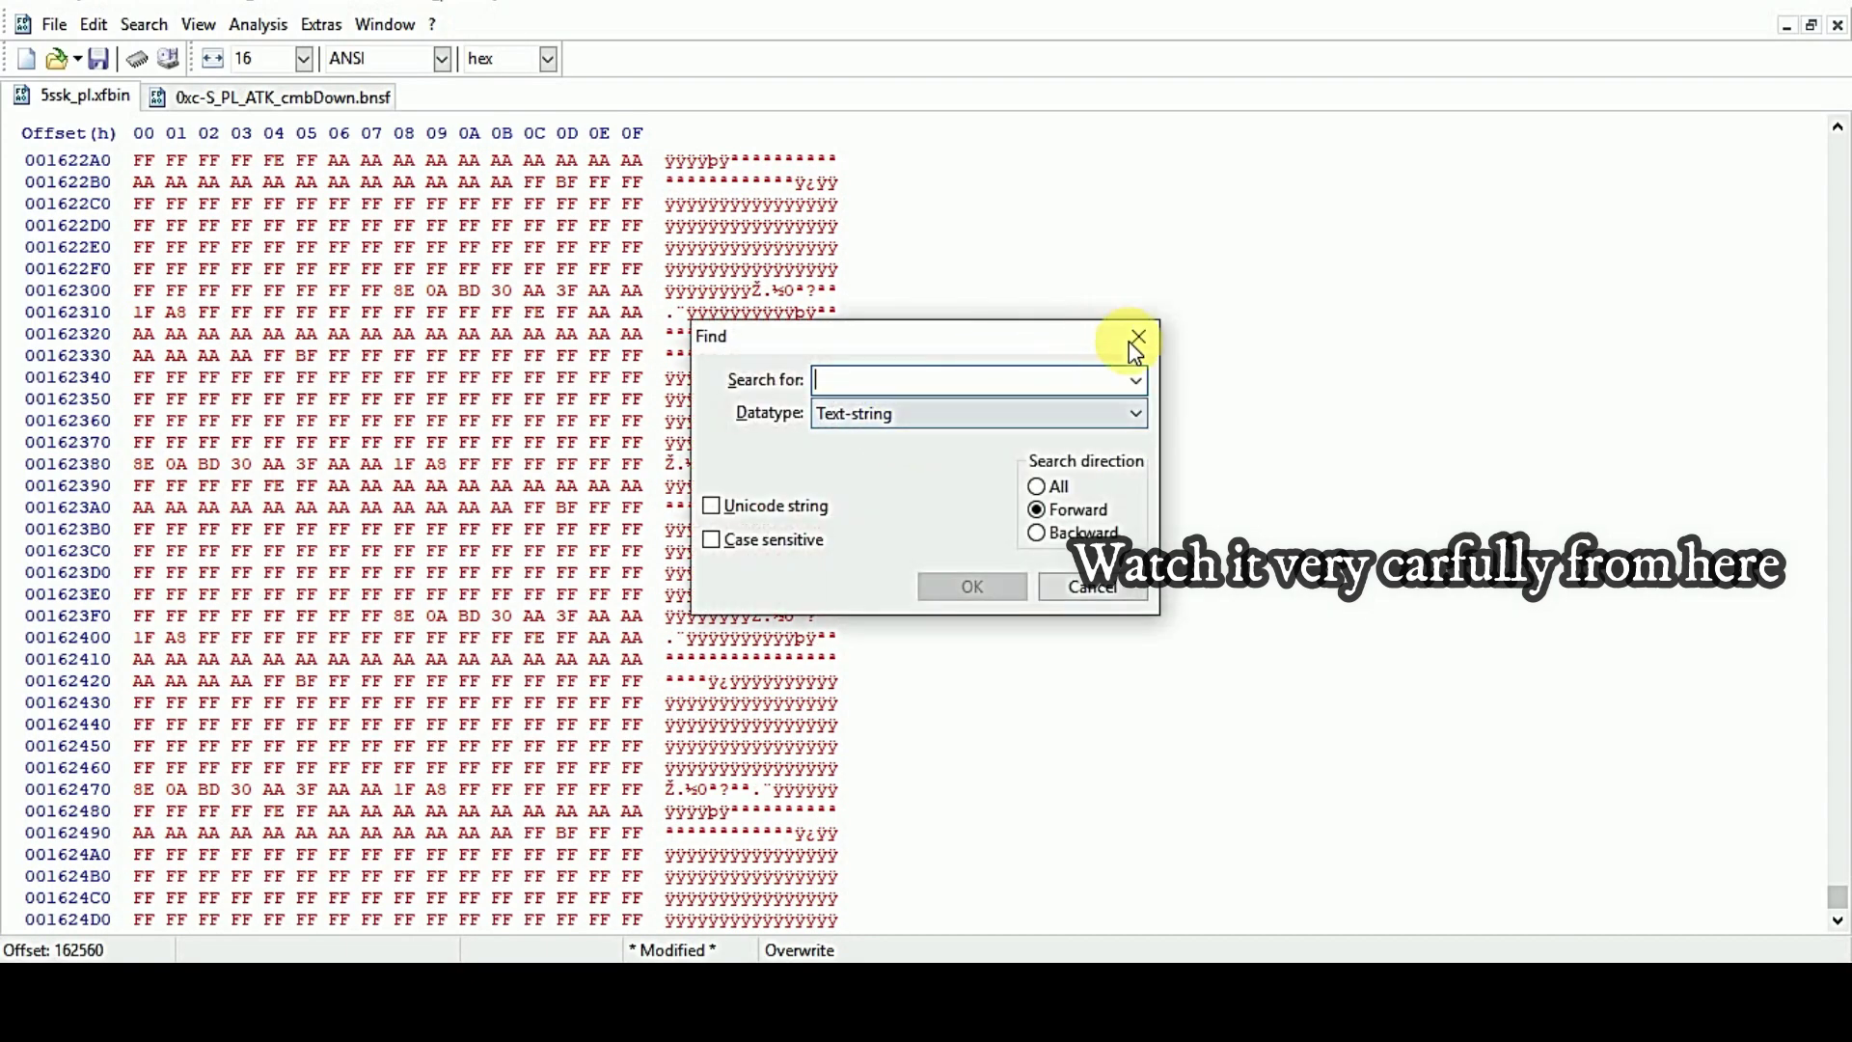
text(nuetral)
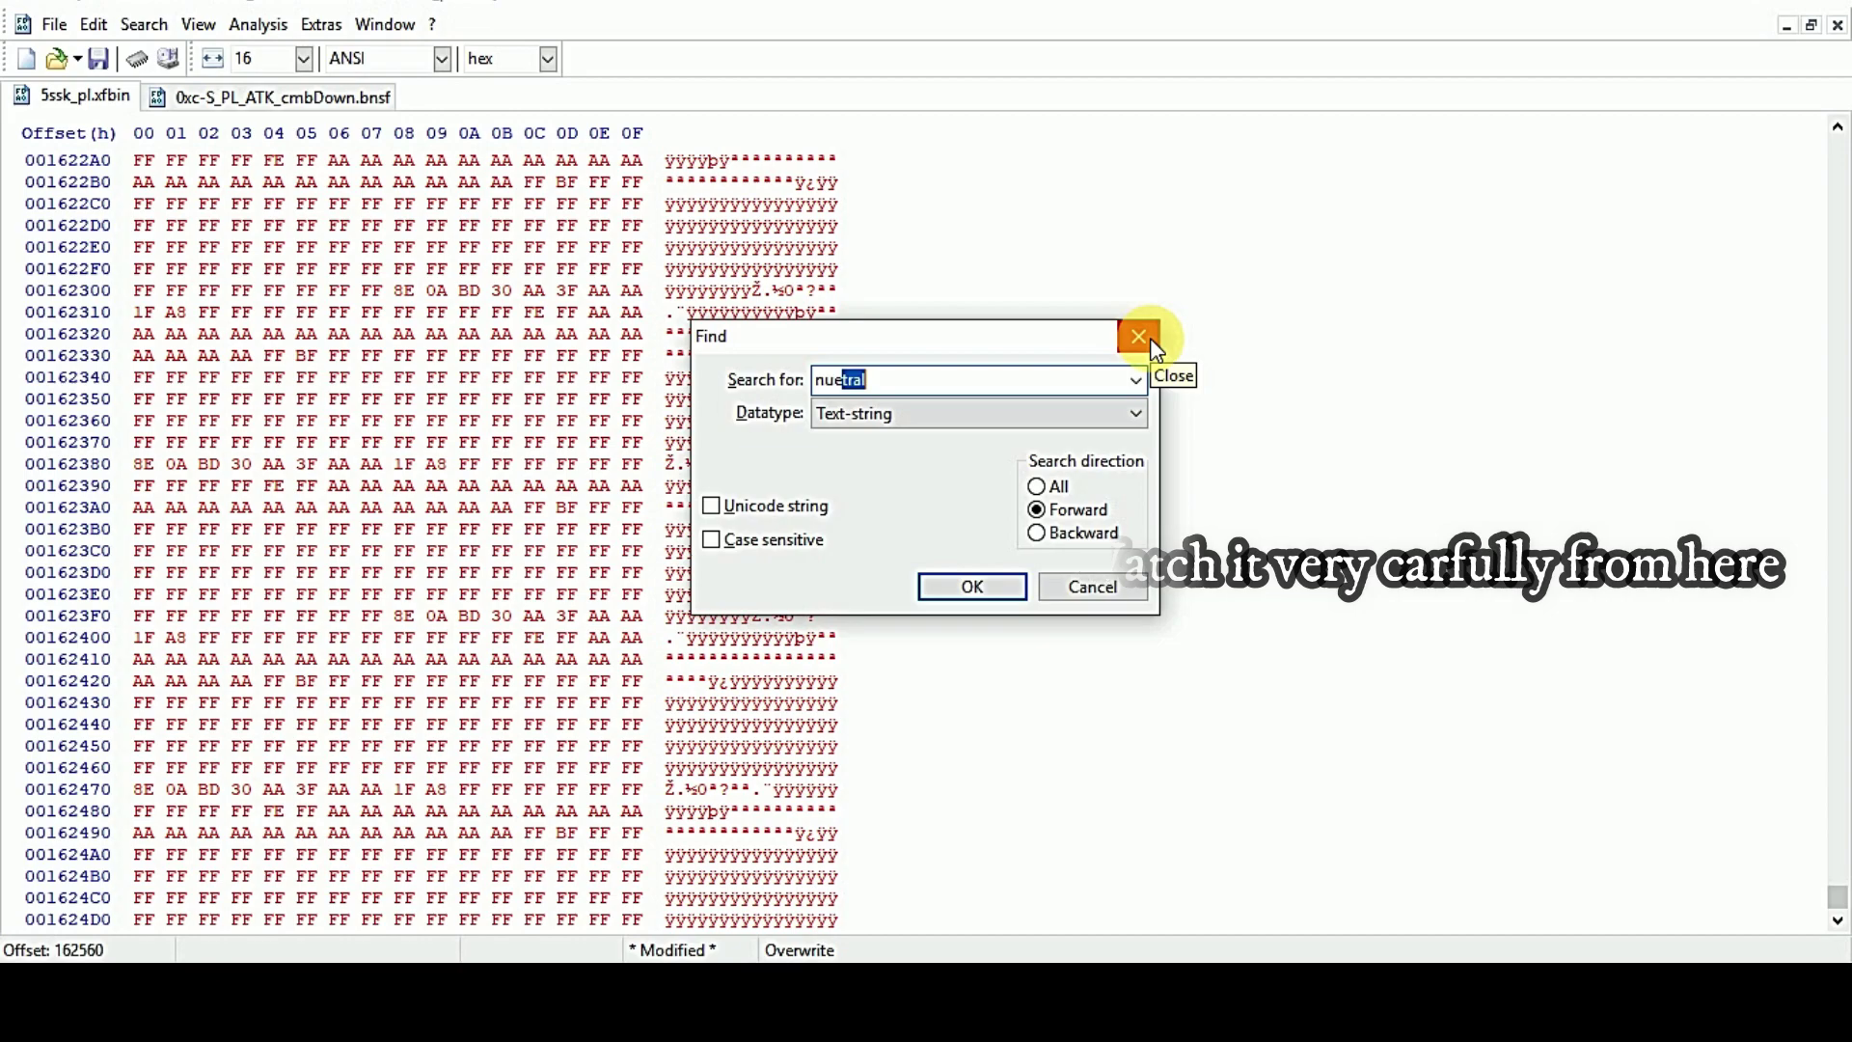
click(1067, 536)
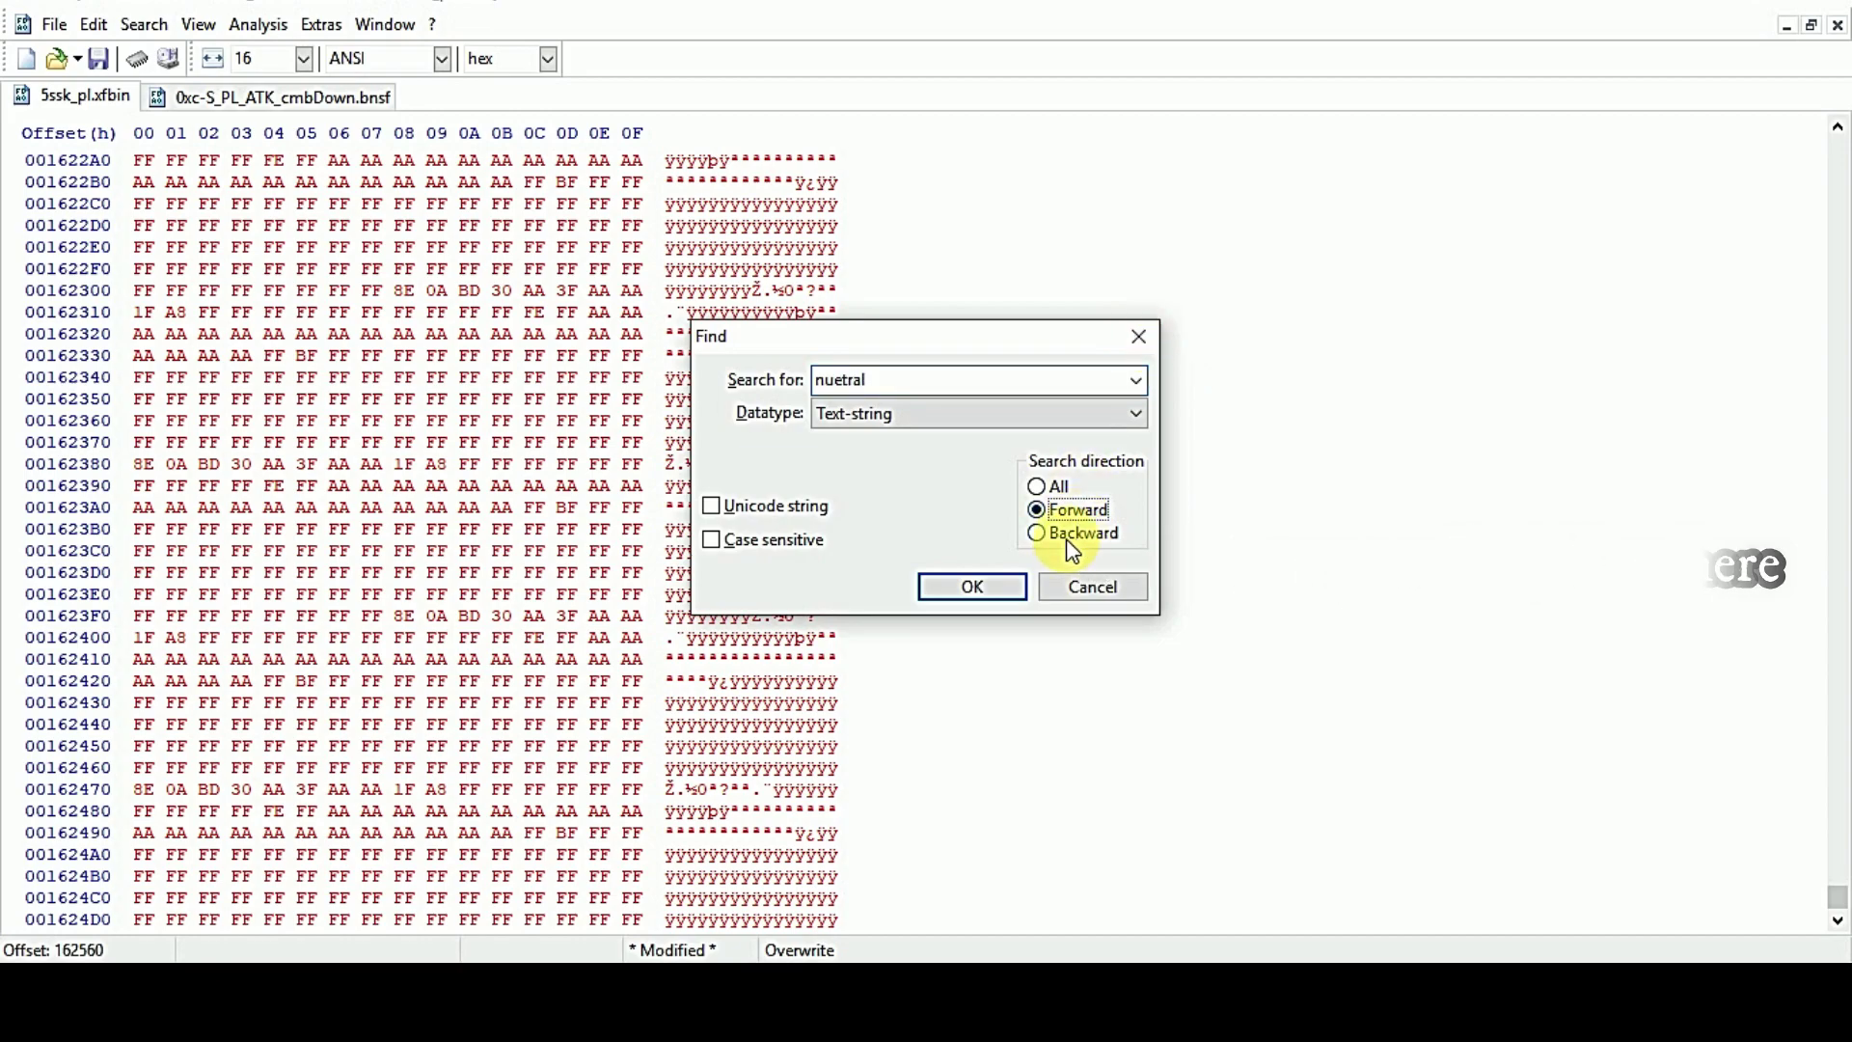
click(999, 595)
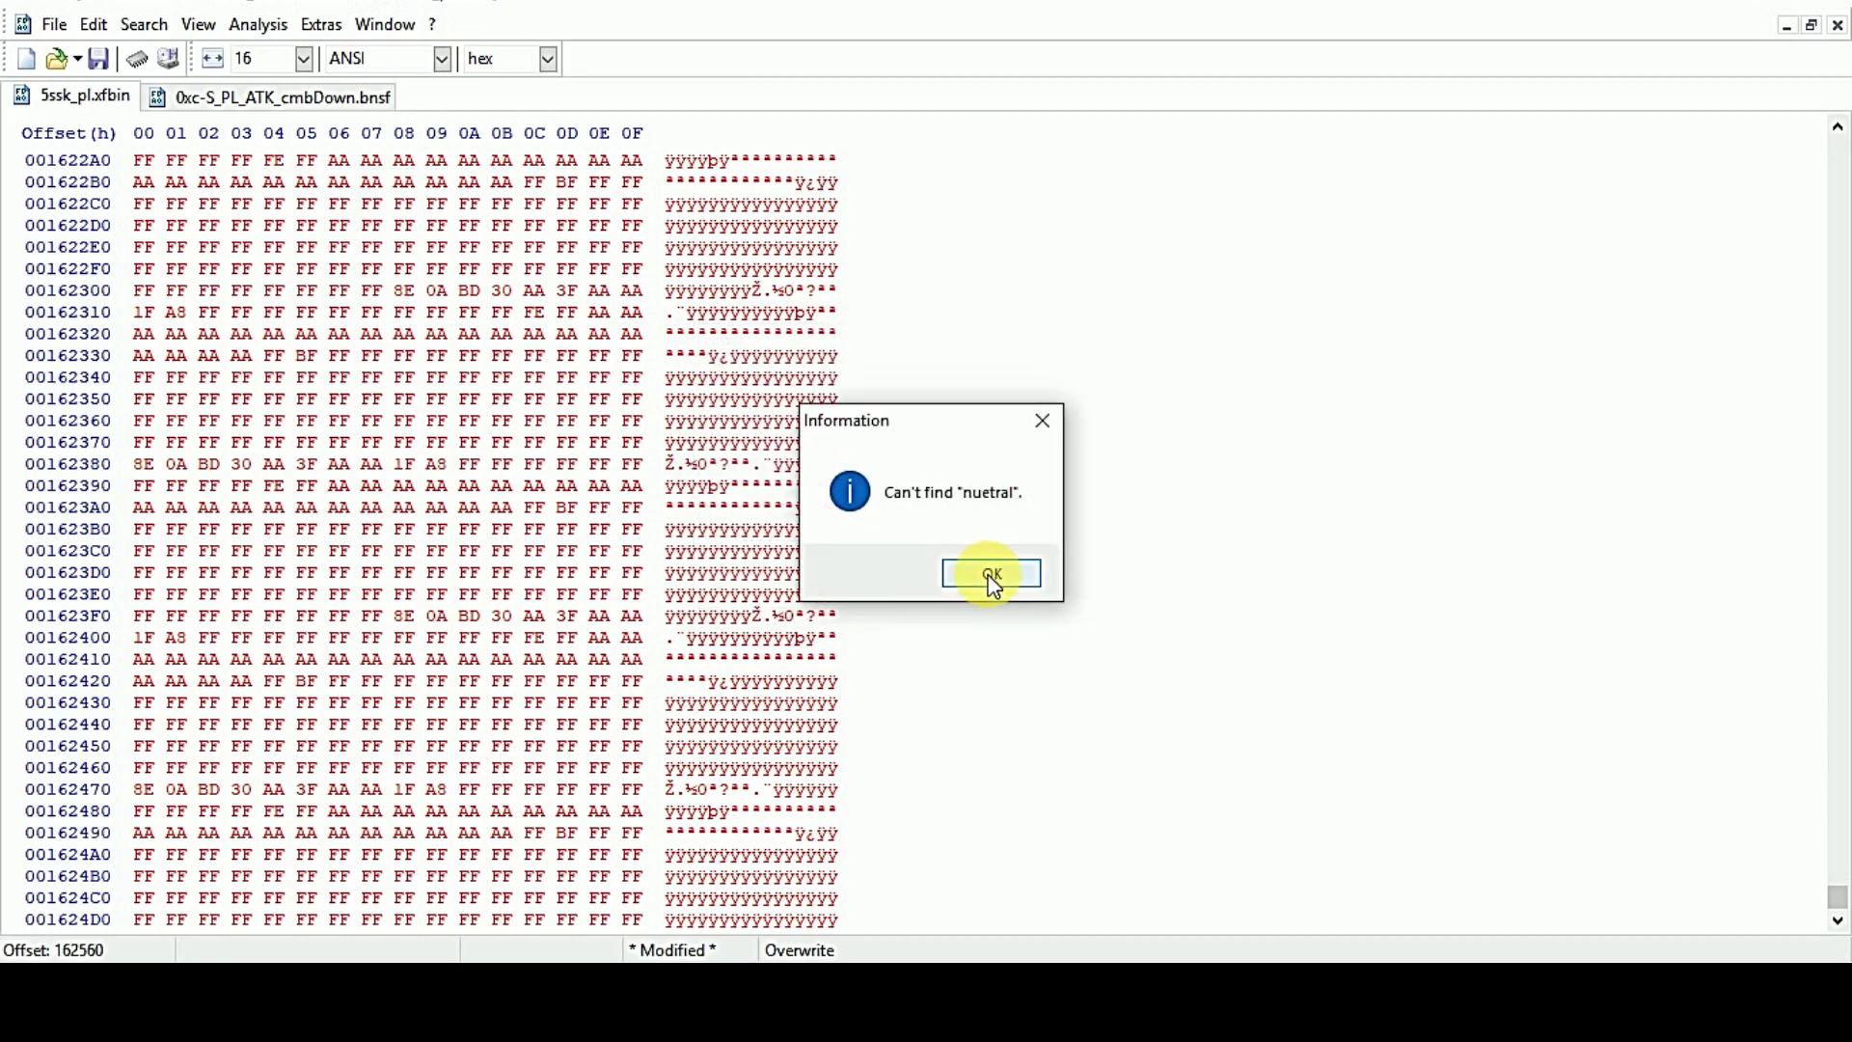
click(992, 579)
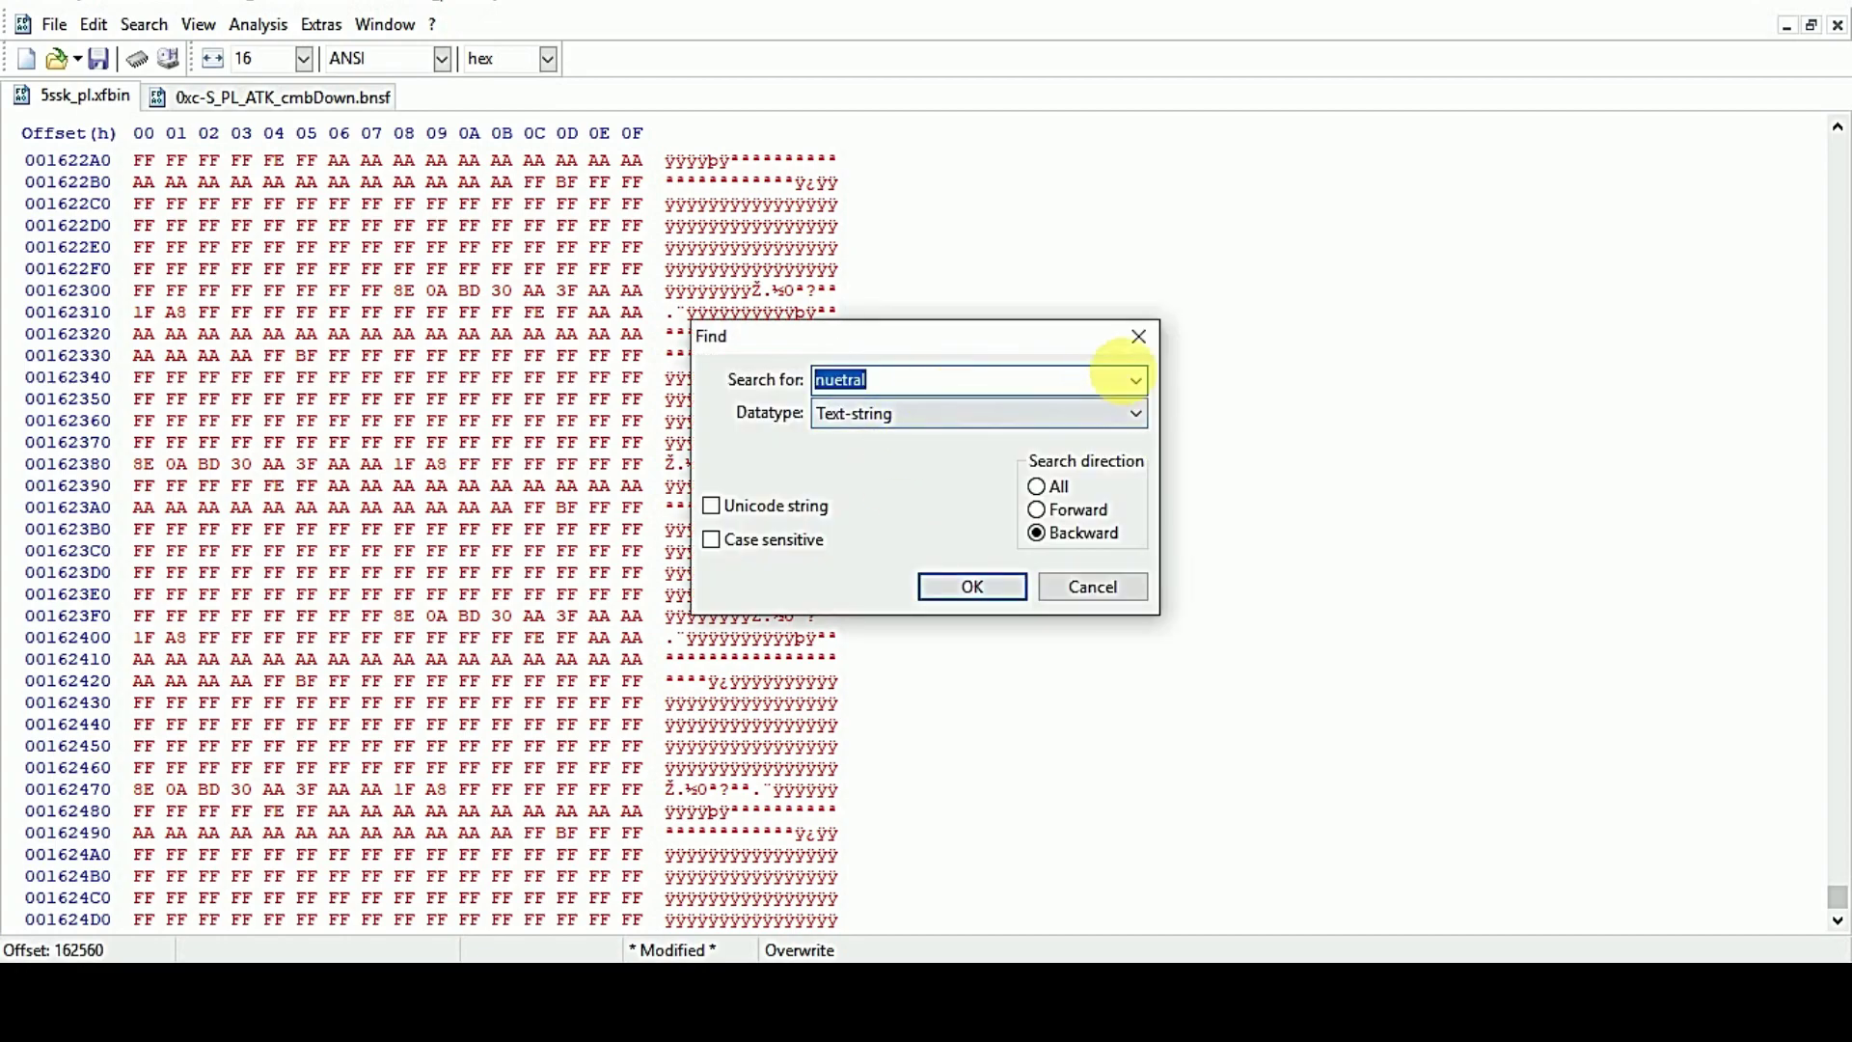
- Search backward for "neutral" and overwrite the S_PL_ATK_cmbNeutral size bytes at offset 2E6C with C0 F6
click(1139, 380)
click(971, 449)
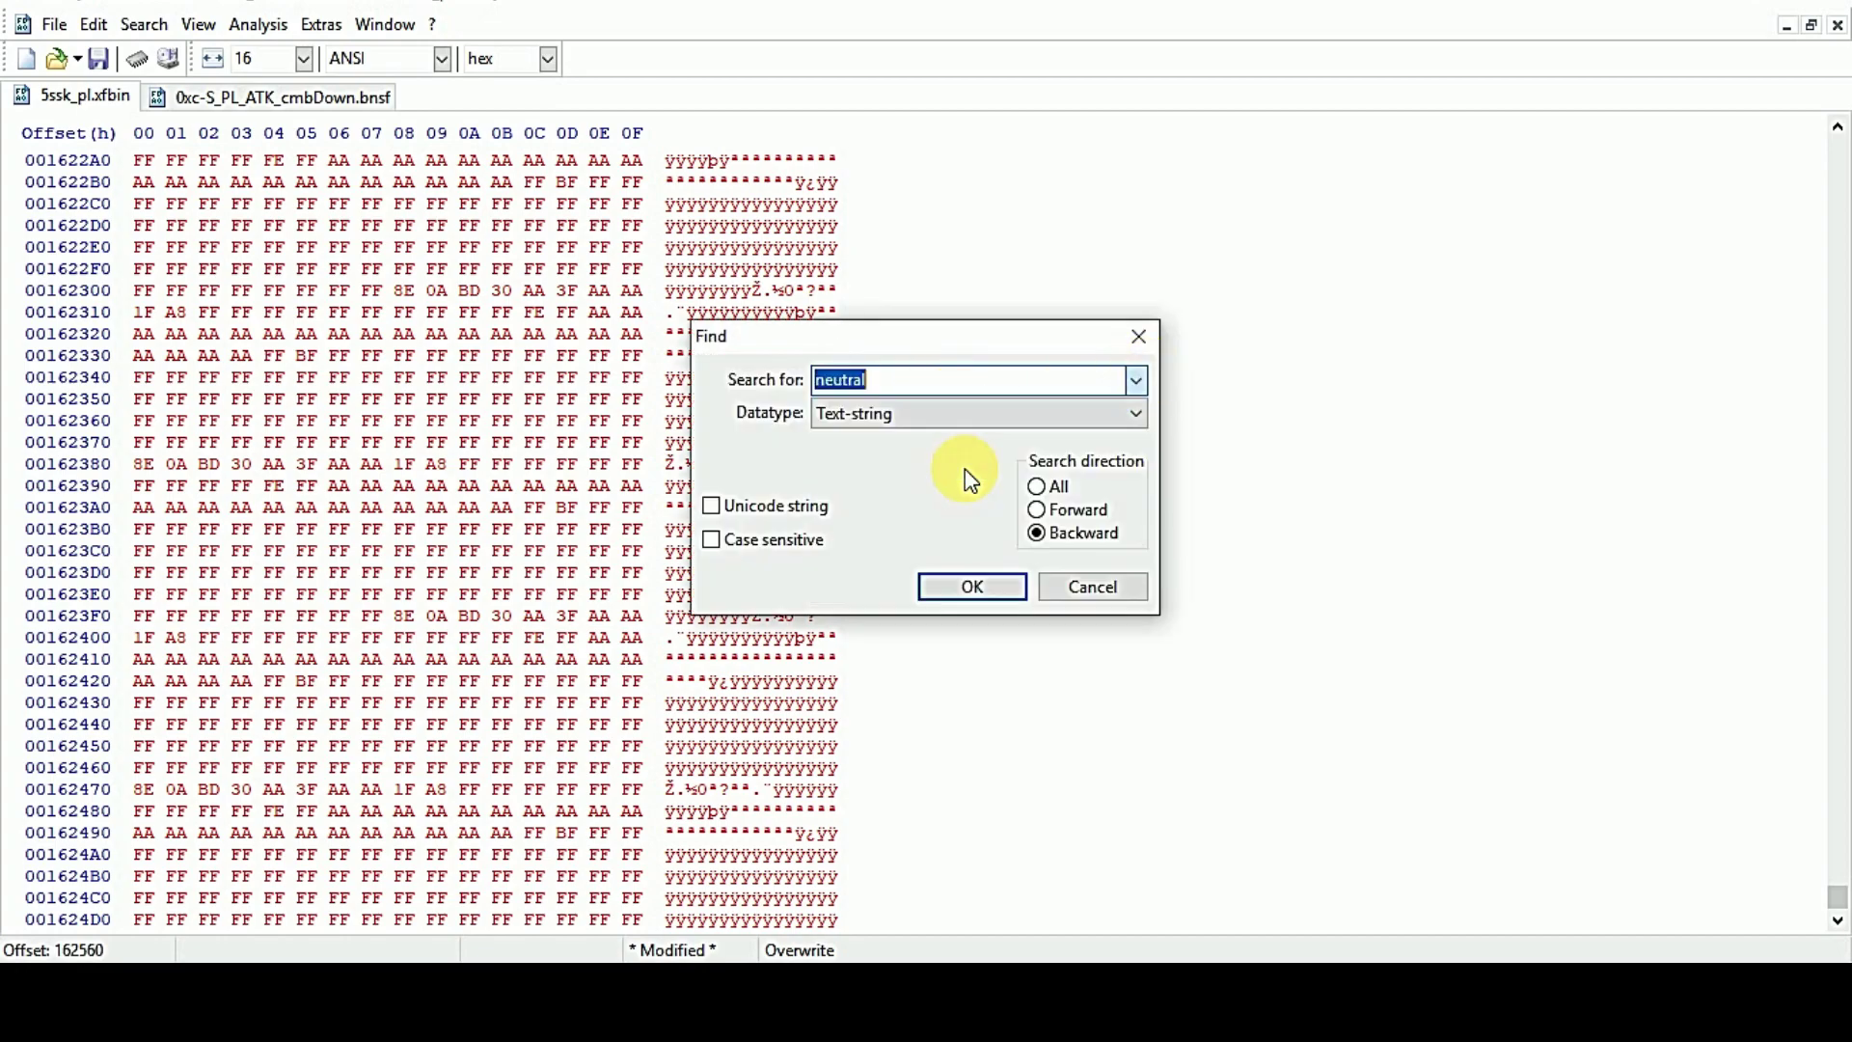
click(997, 584)
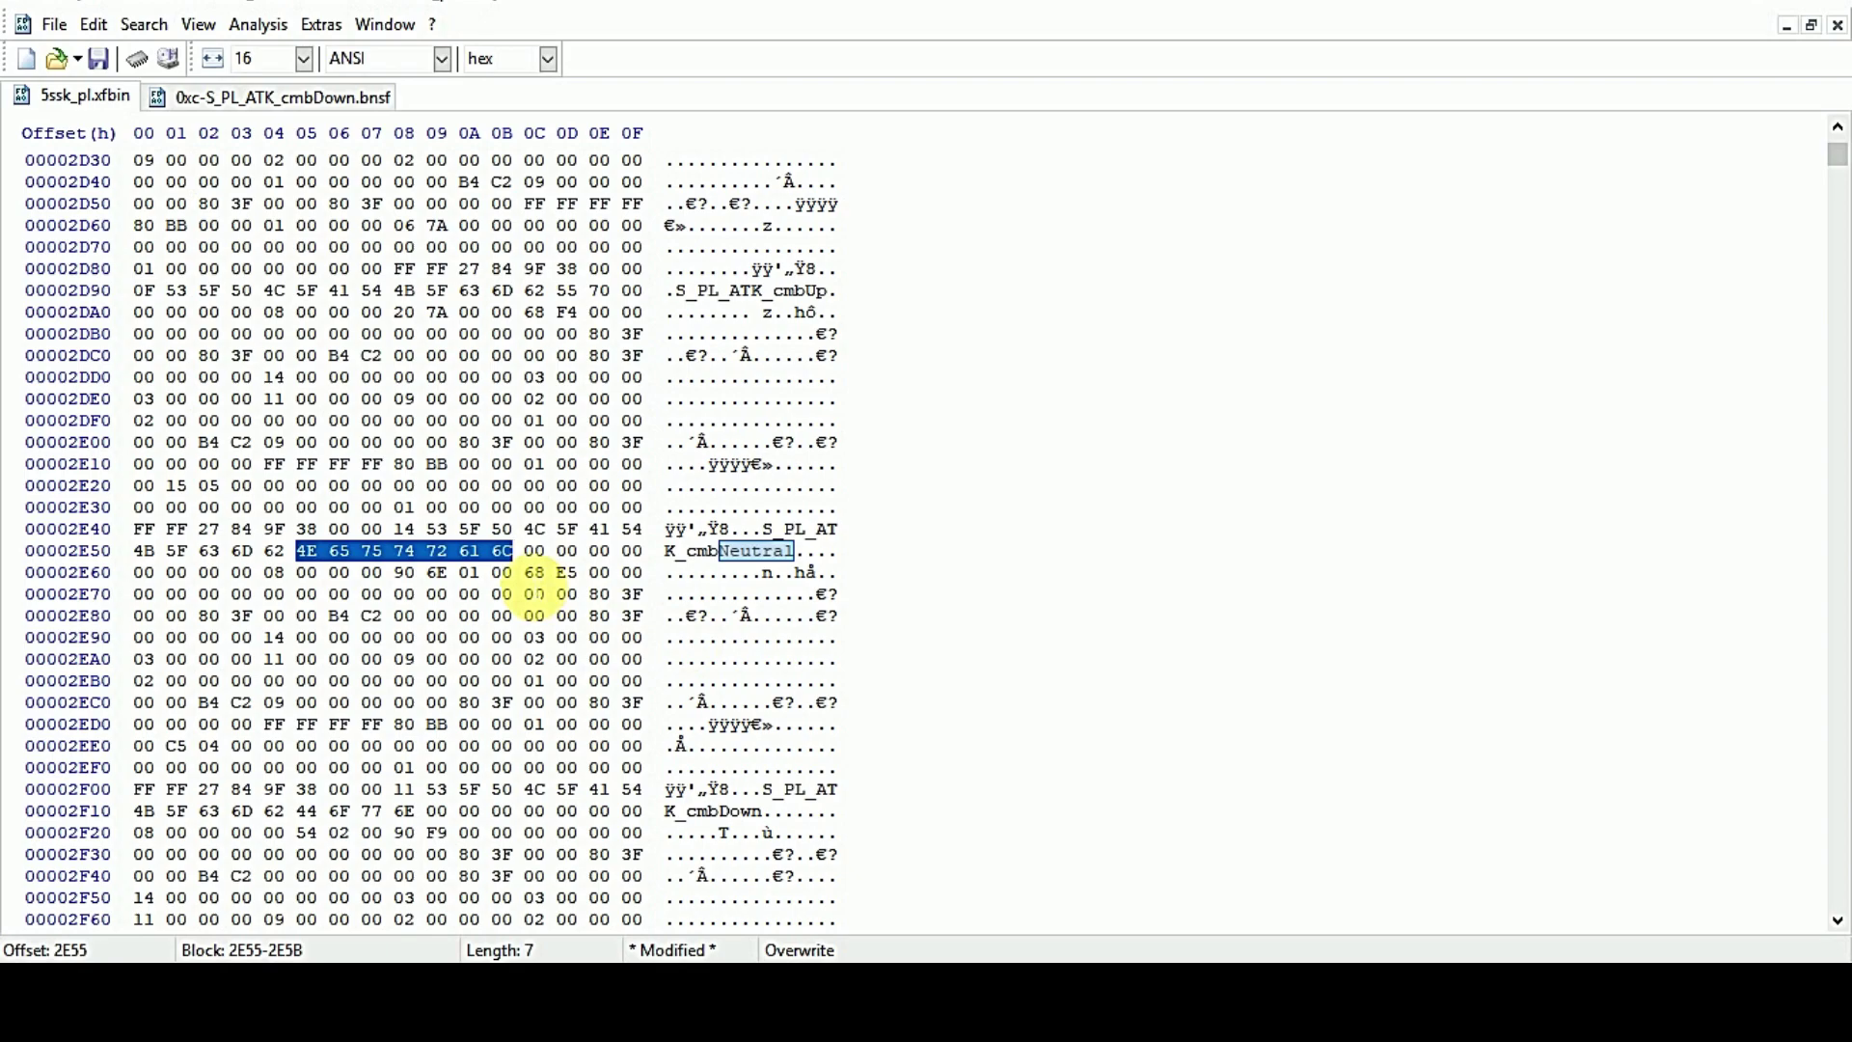
click(529, 573)
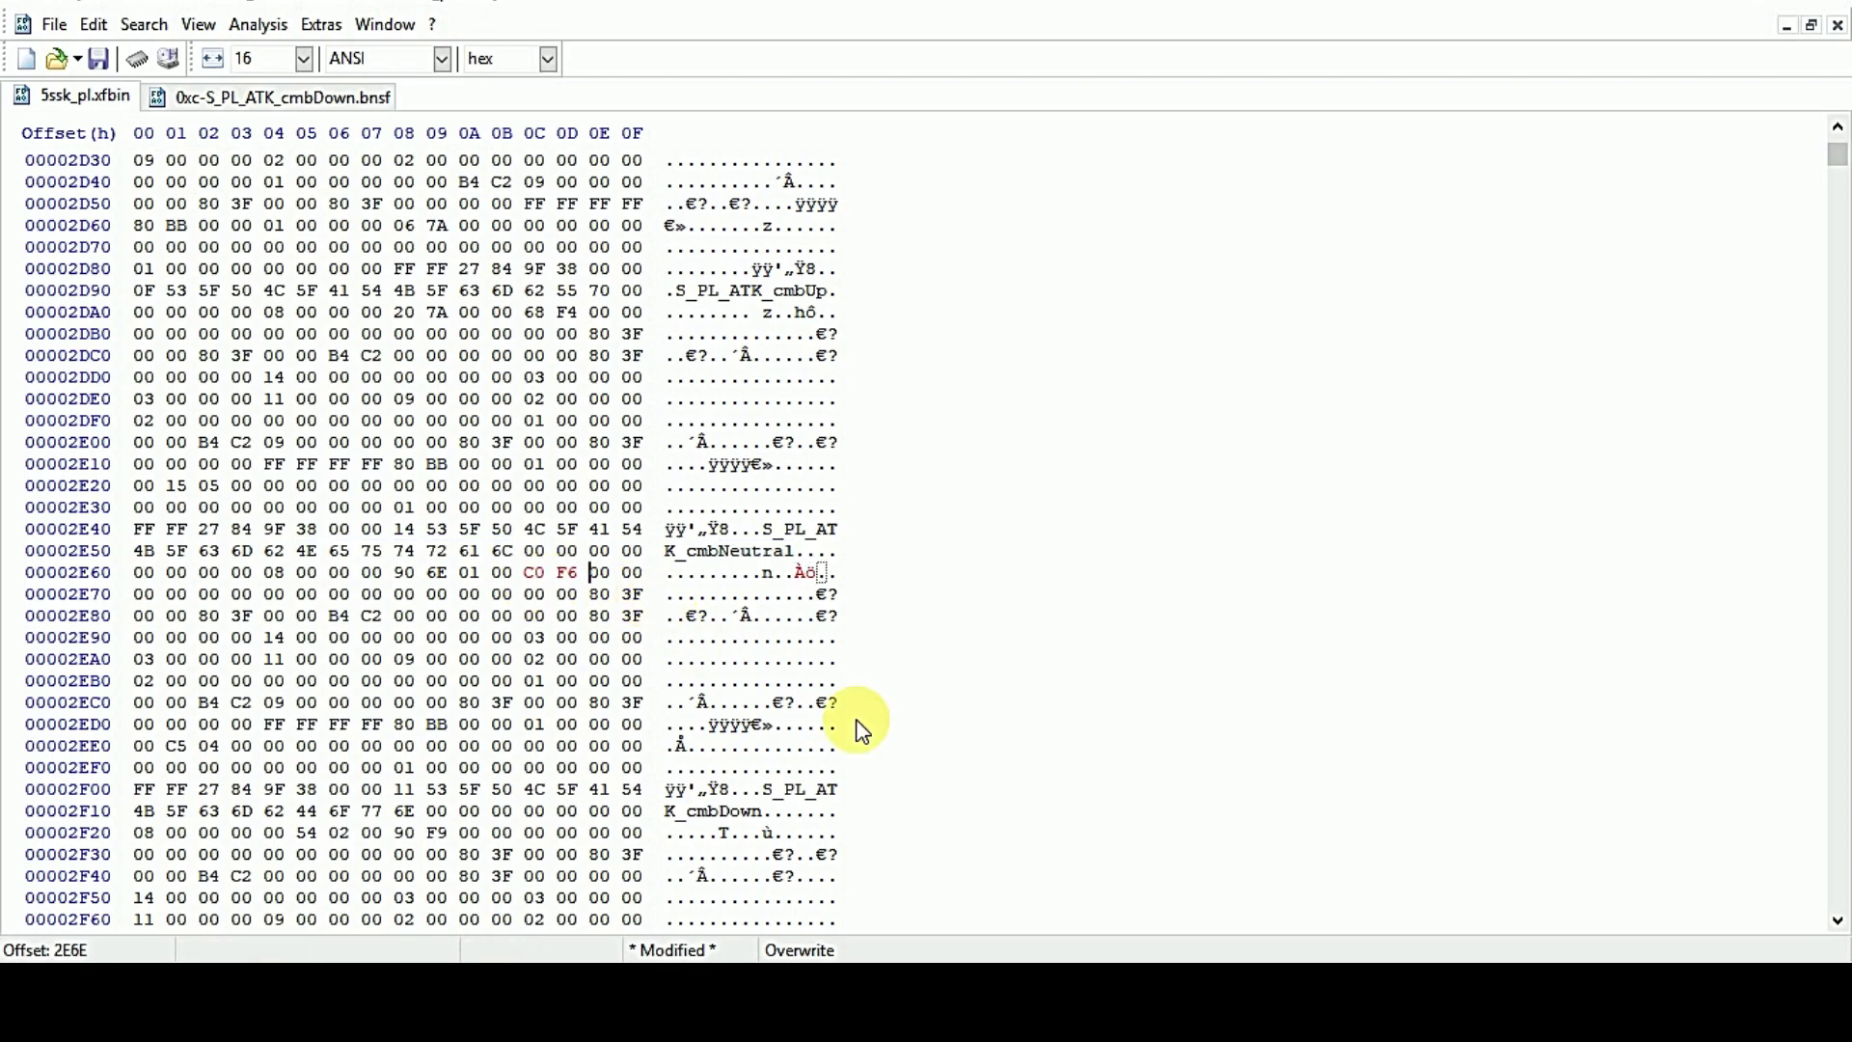
- Check the total block length of 0xc-S_PL_ATK_cmbDown.bnsf, and return to 5ssk_pl.xfbin
click(360, 93)
key(ctrl+a)
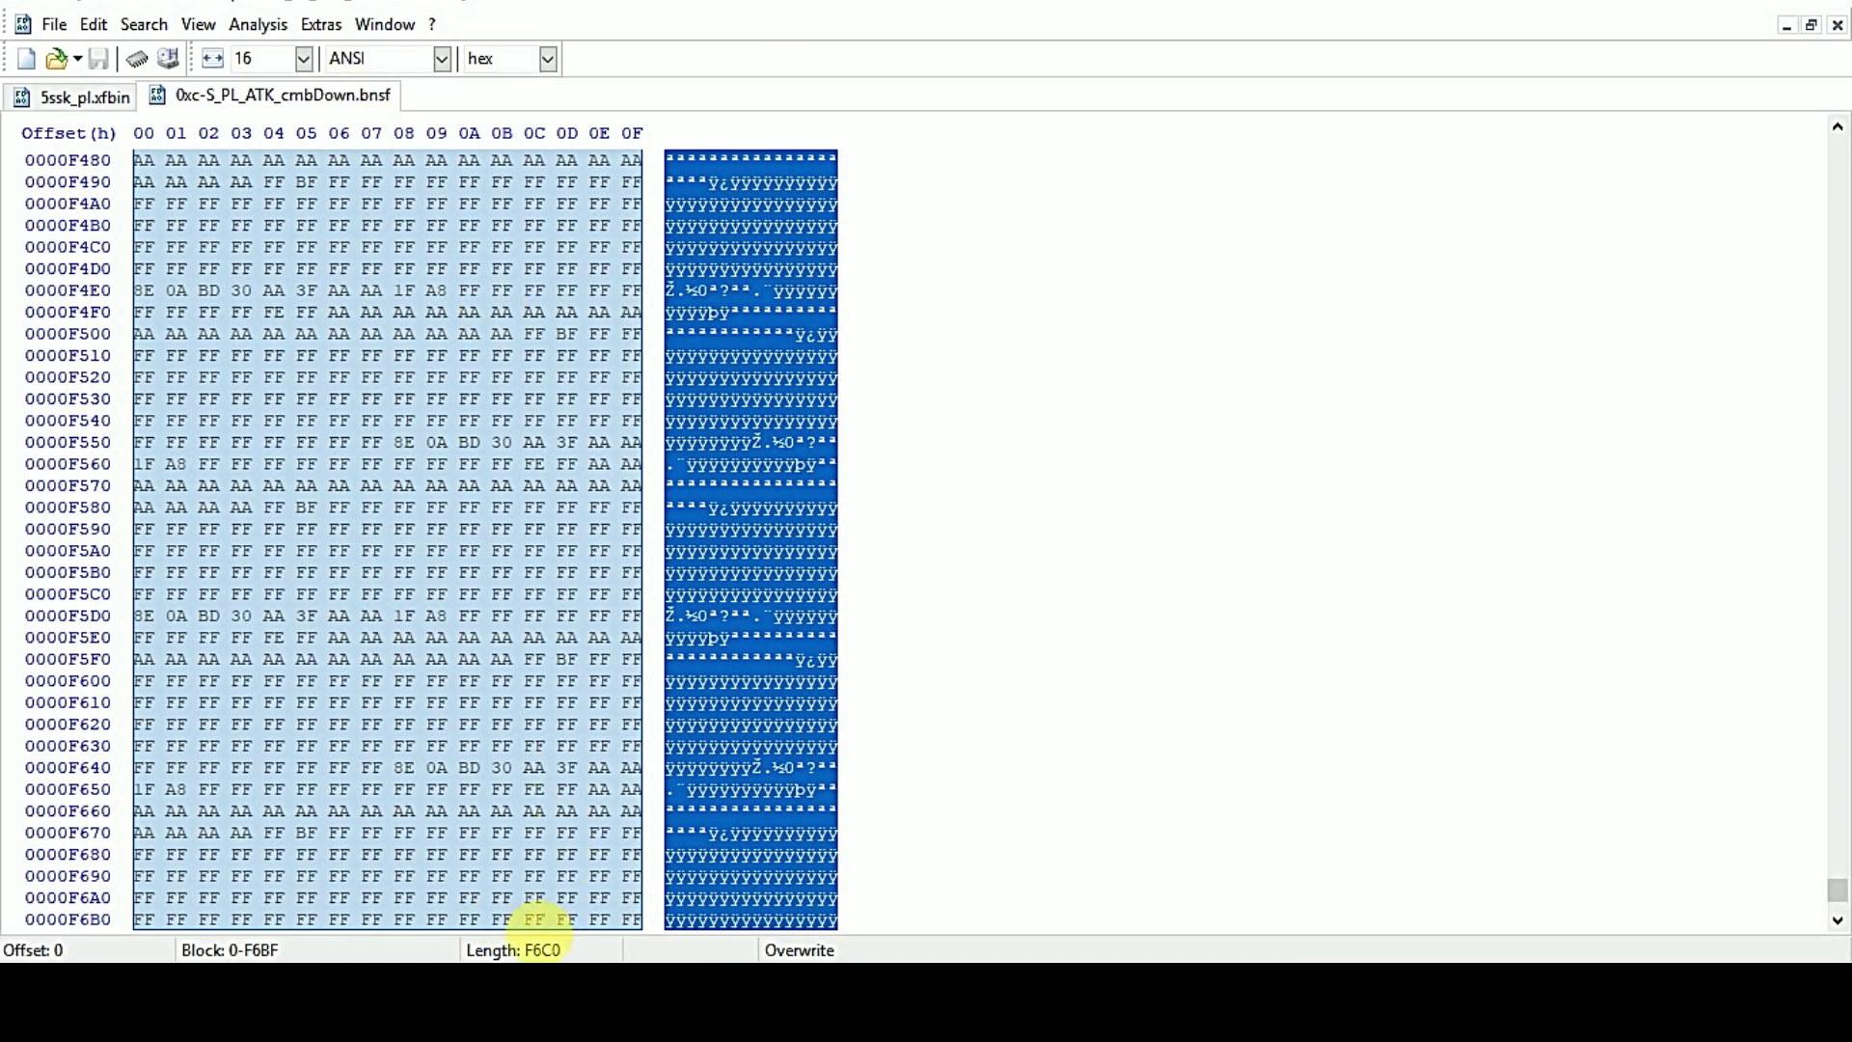
click(73, 97)
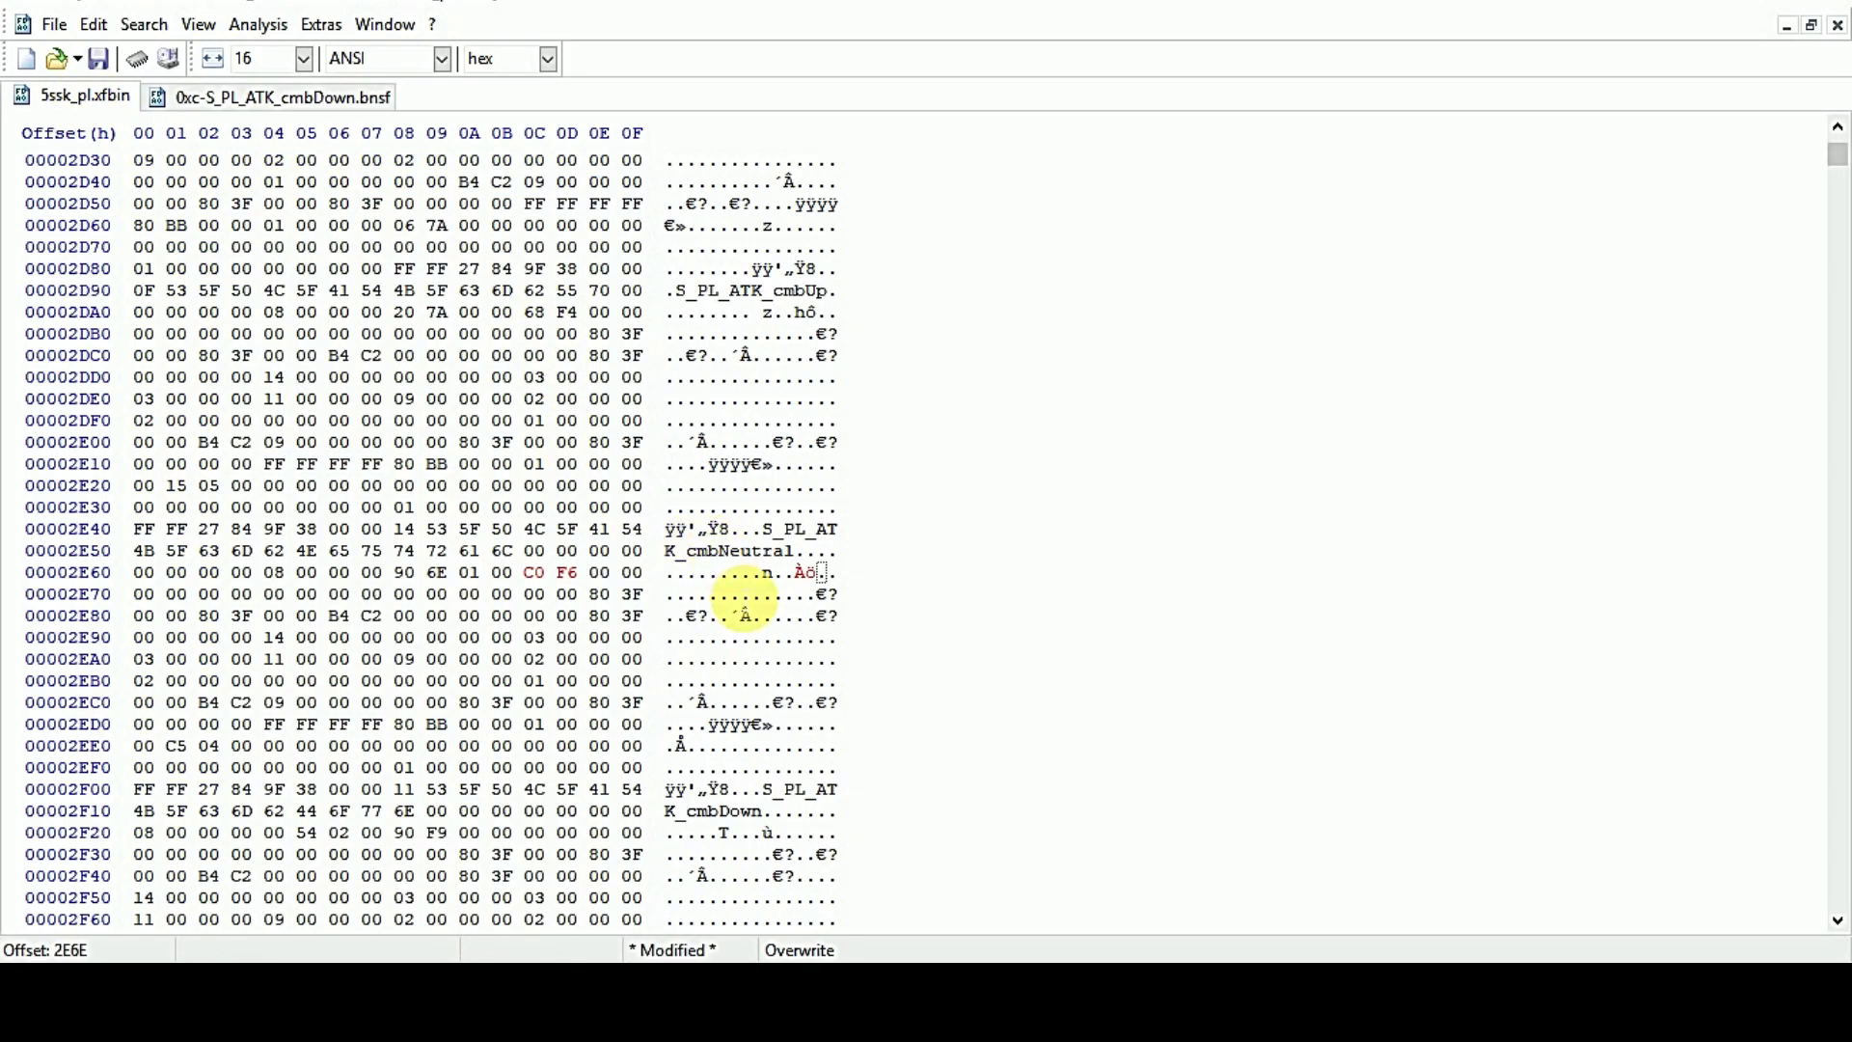
- Search backward from the end of 5ssk_pl.xfbin for "bnsf" to locate the start of the inserted sound data
drag(1840, 154, 1839, 888)
scroll(1116, 632, down, 5)
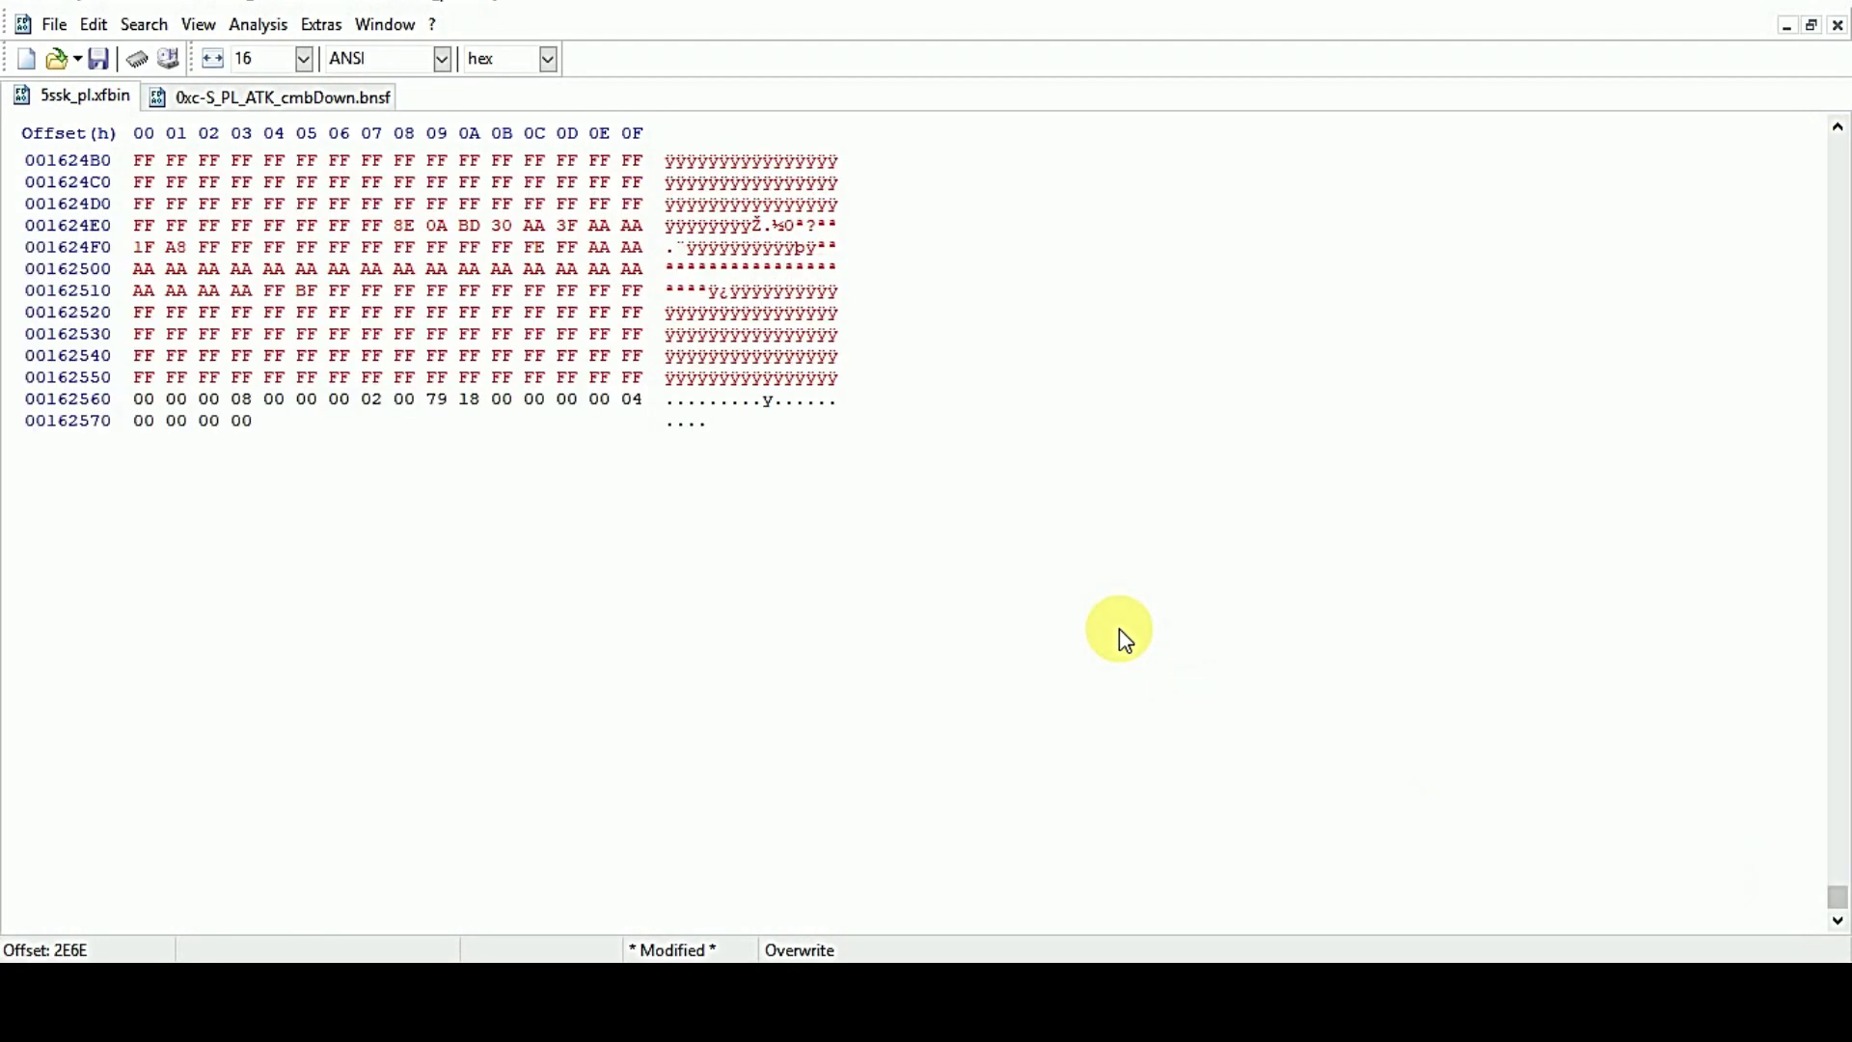
scroll(1293, 492, up, 5)
click(750, 338)
key(ctrl+f)
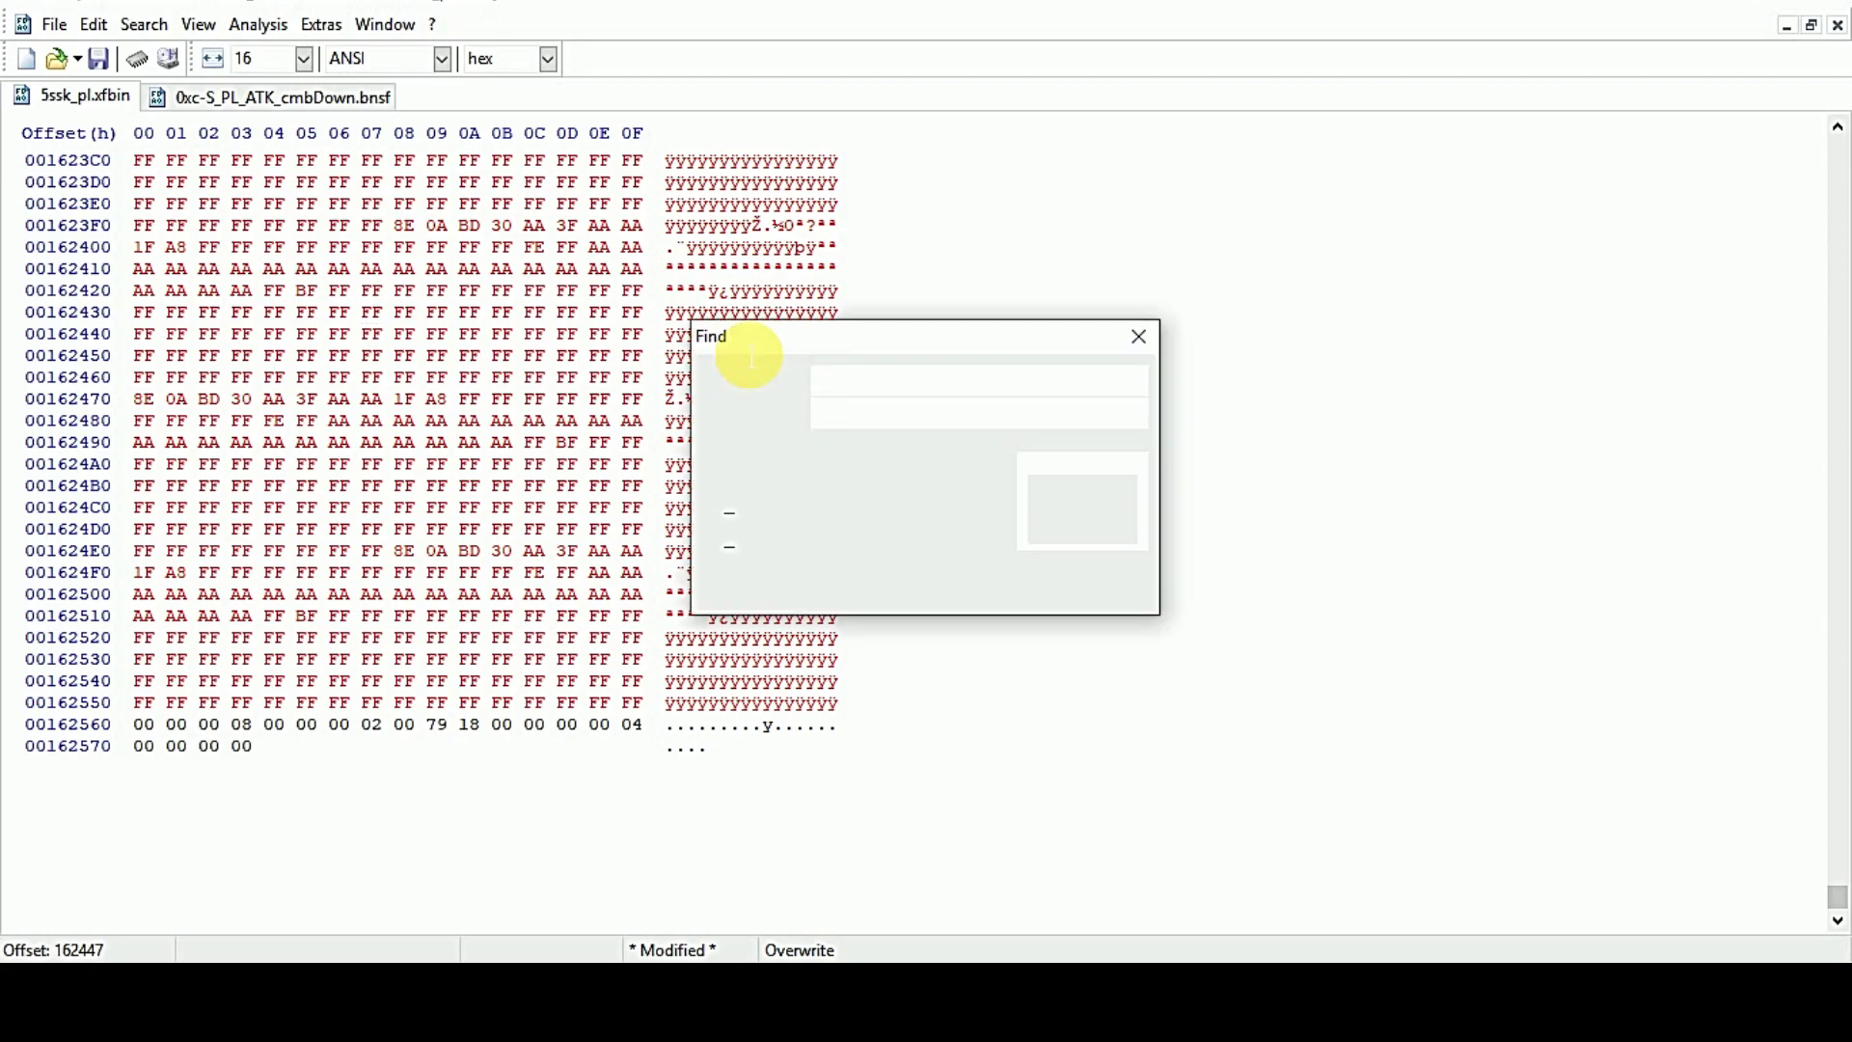
text(b)
click(975, 587)
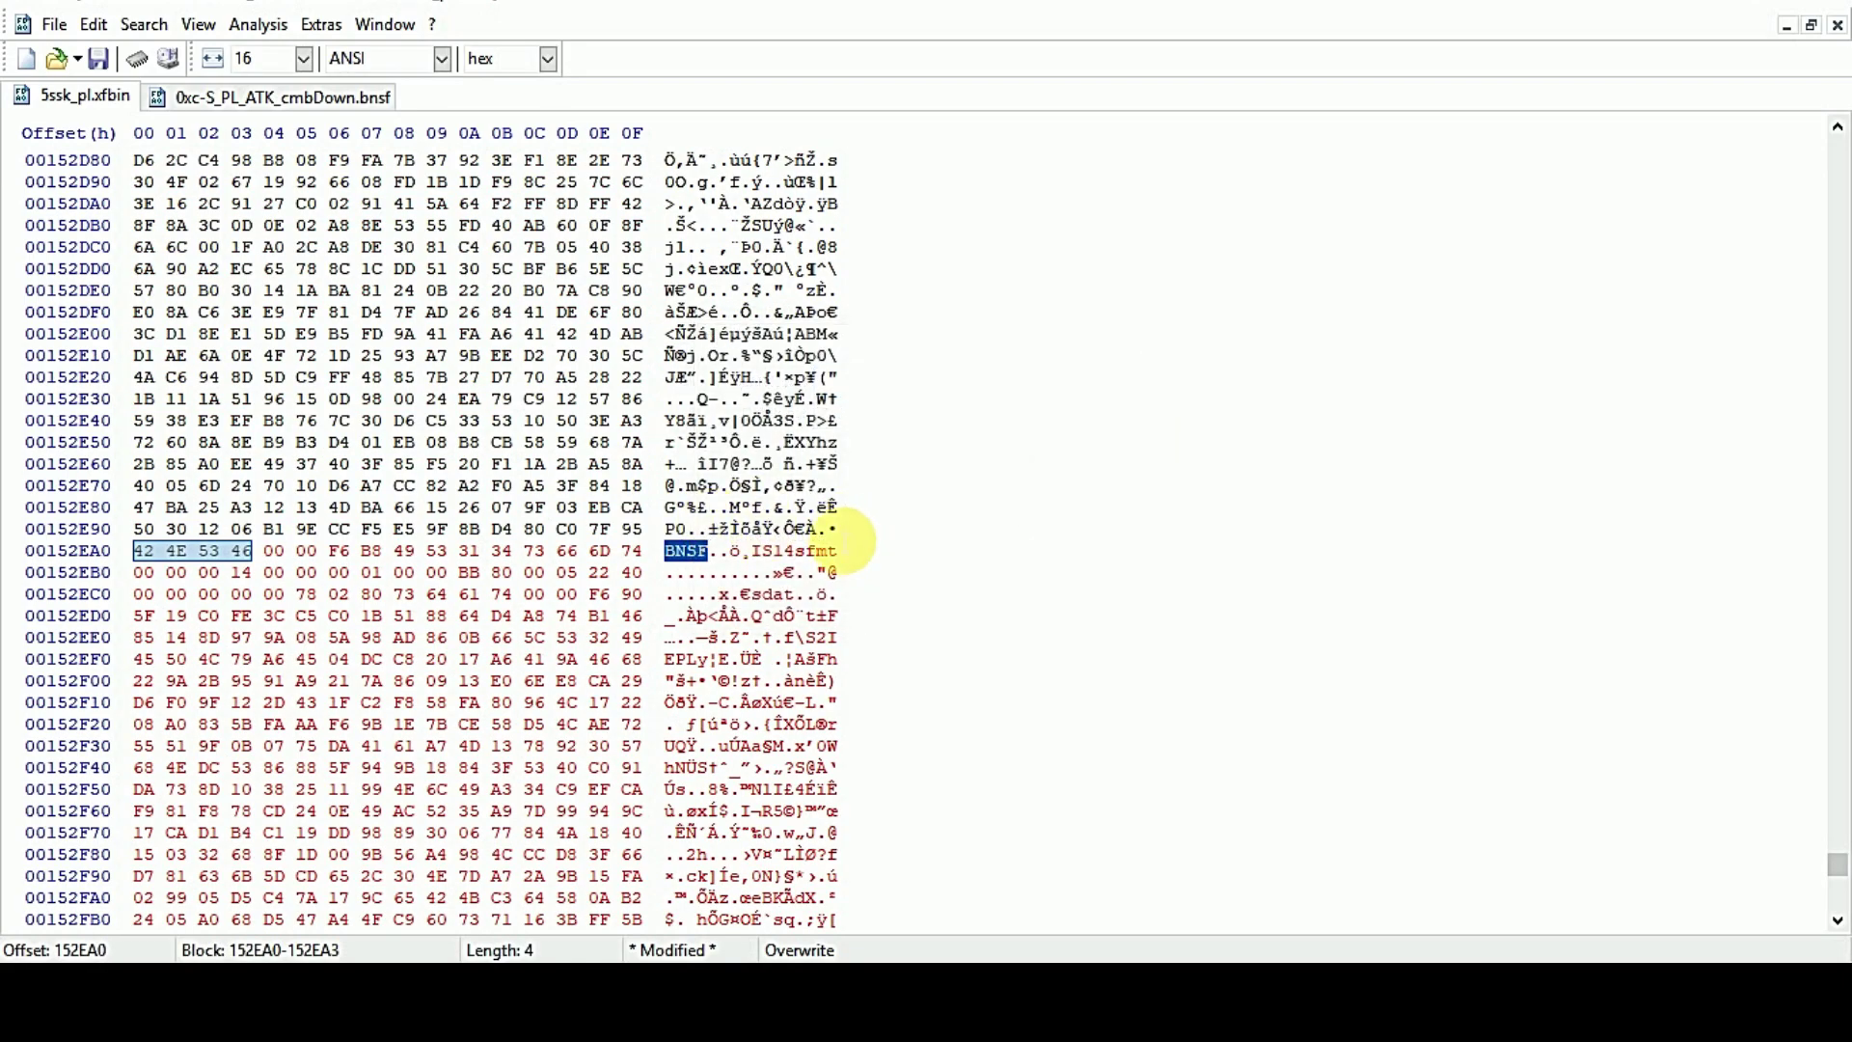
- Copy the start offset 152E9F of the byte just before the inserted BNSF header
click(845, 536)
key(ctrl+e)
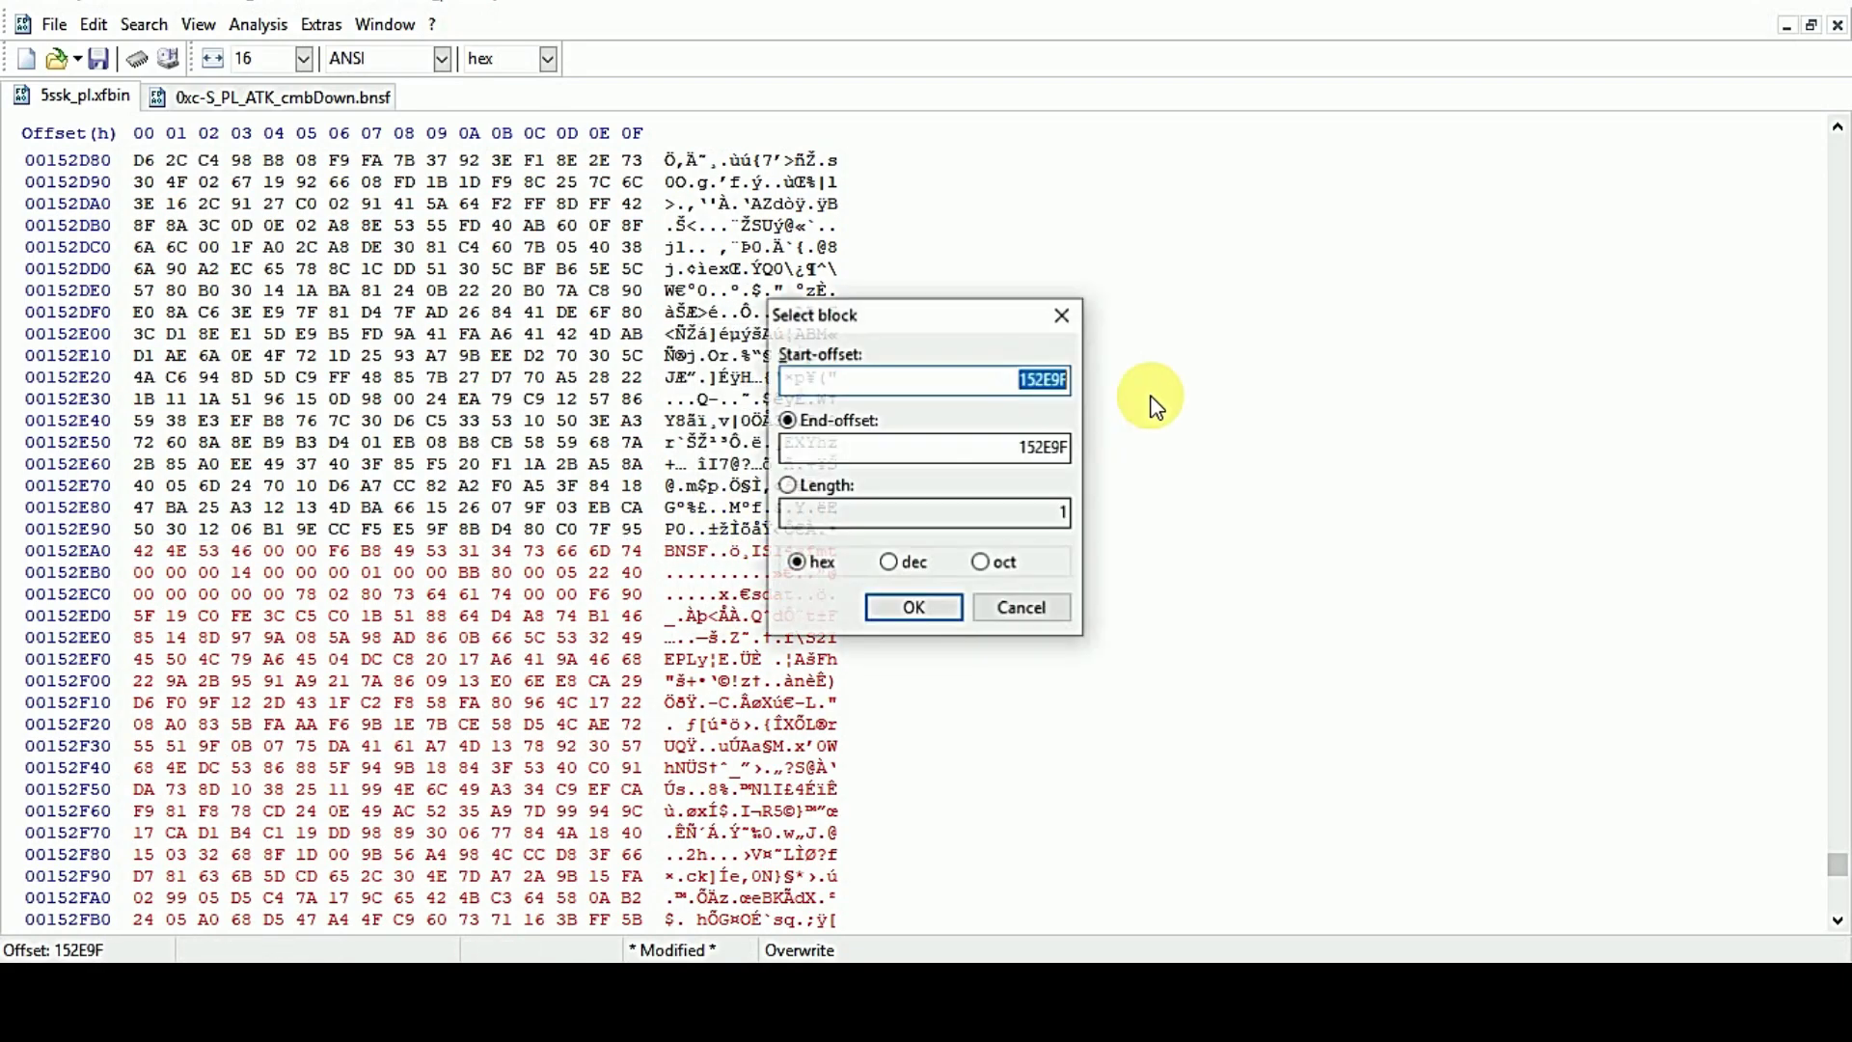
right_click(1025, 380)
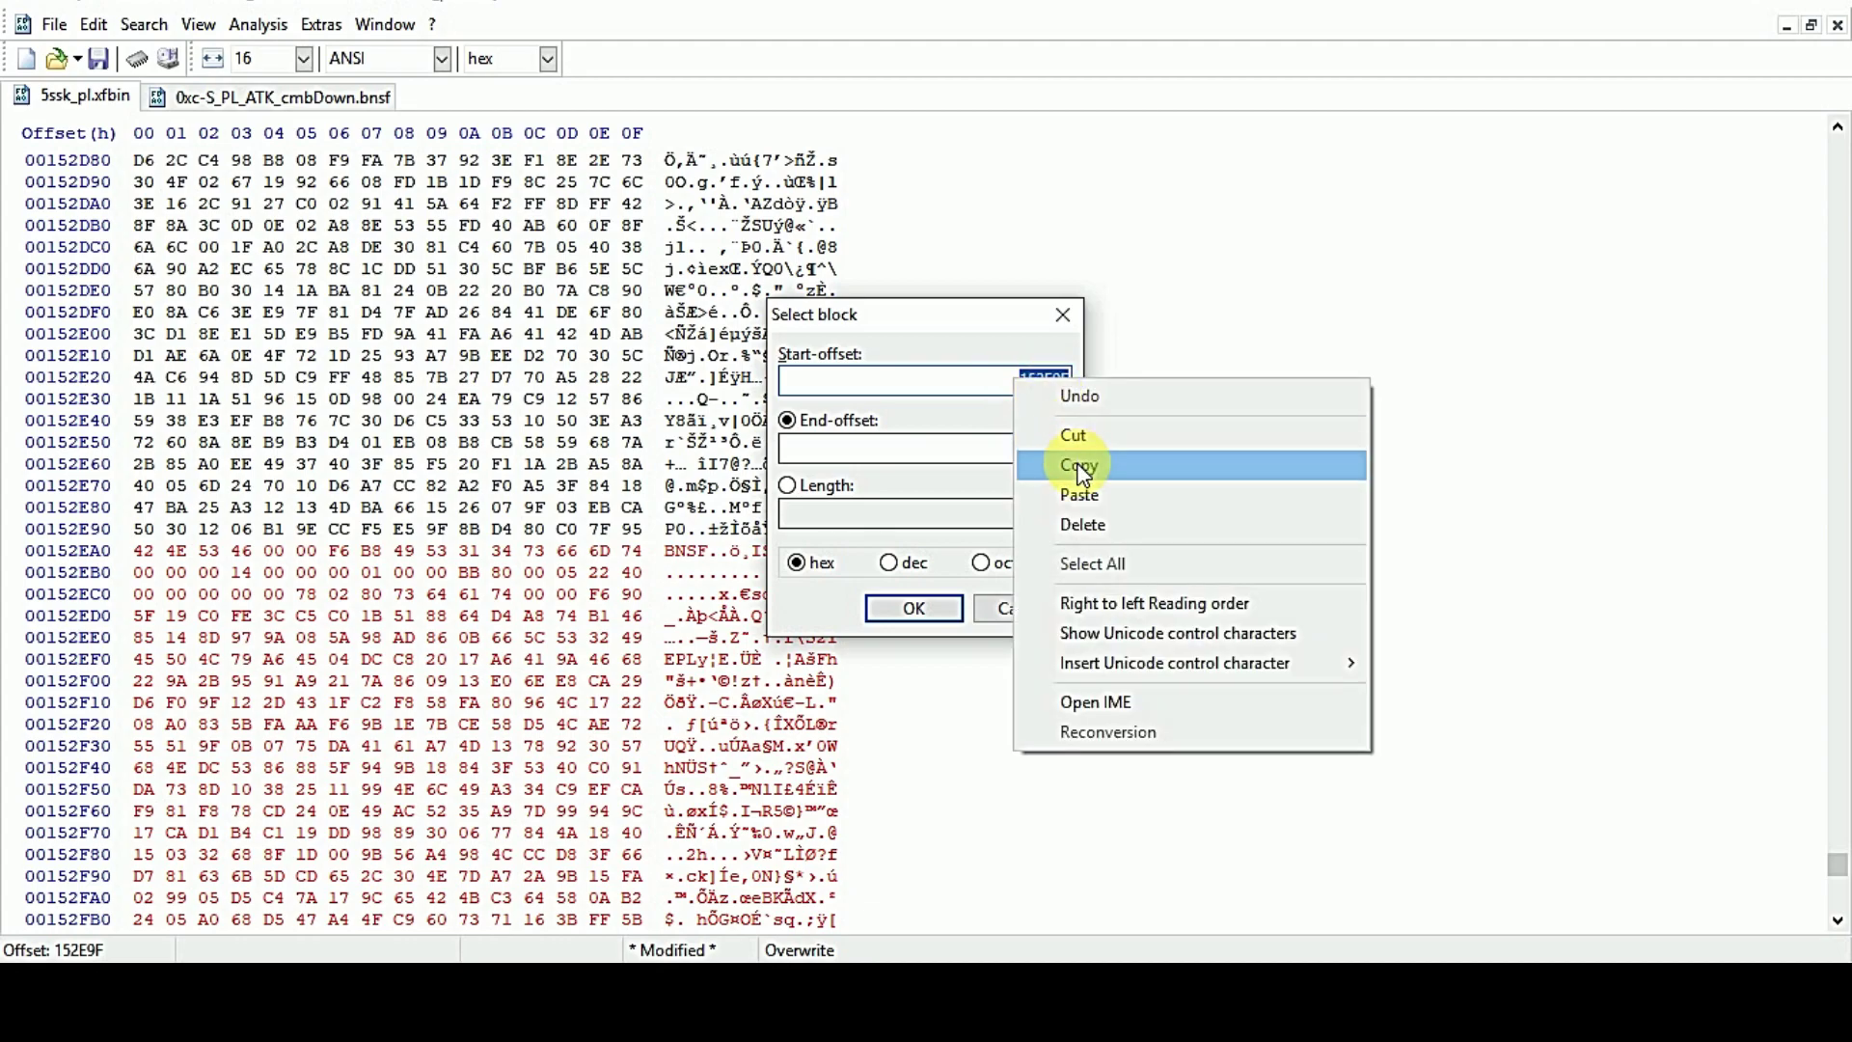
click(1069, 464)
click(1063, 316)
- Search backward for "pack" and select the block from the first BNSF header at D7E8 to end-offset 152E9F
key(ctrl+f)
text(p)
click(1004, 584)
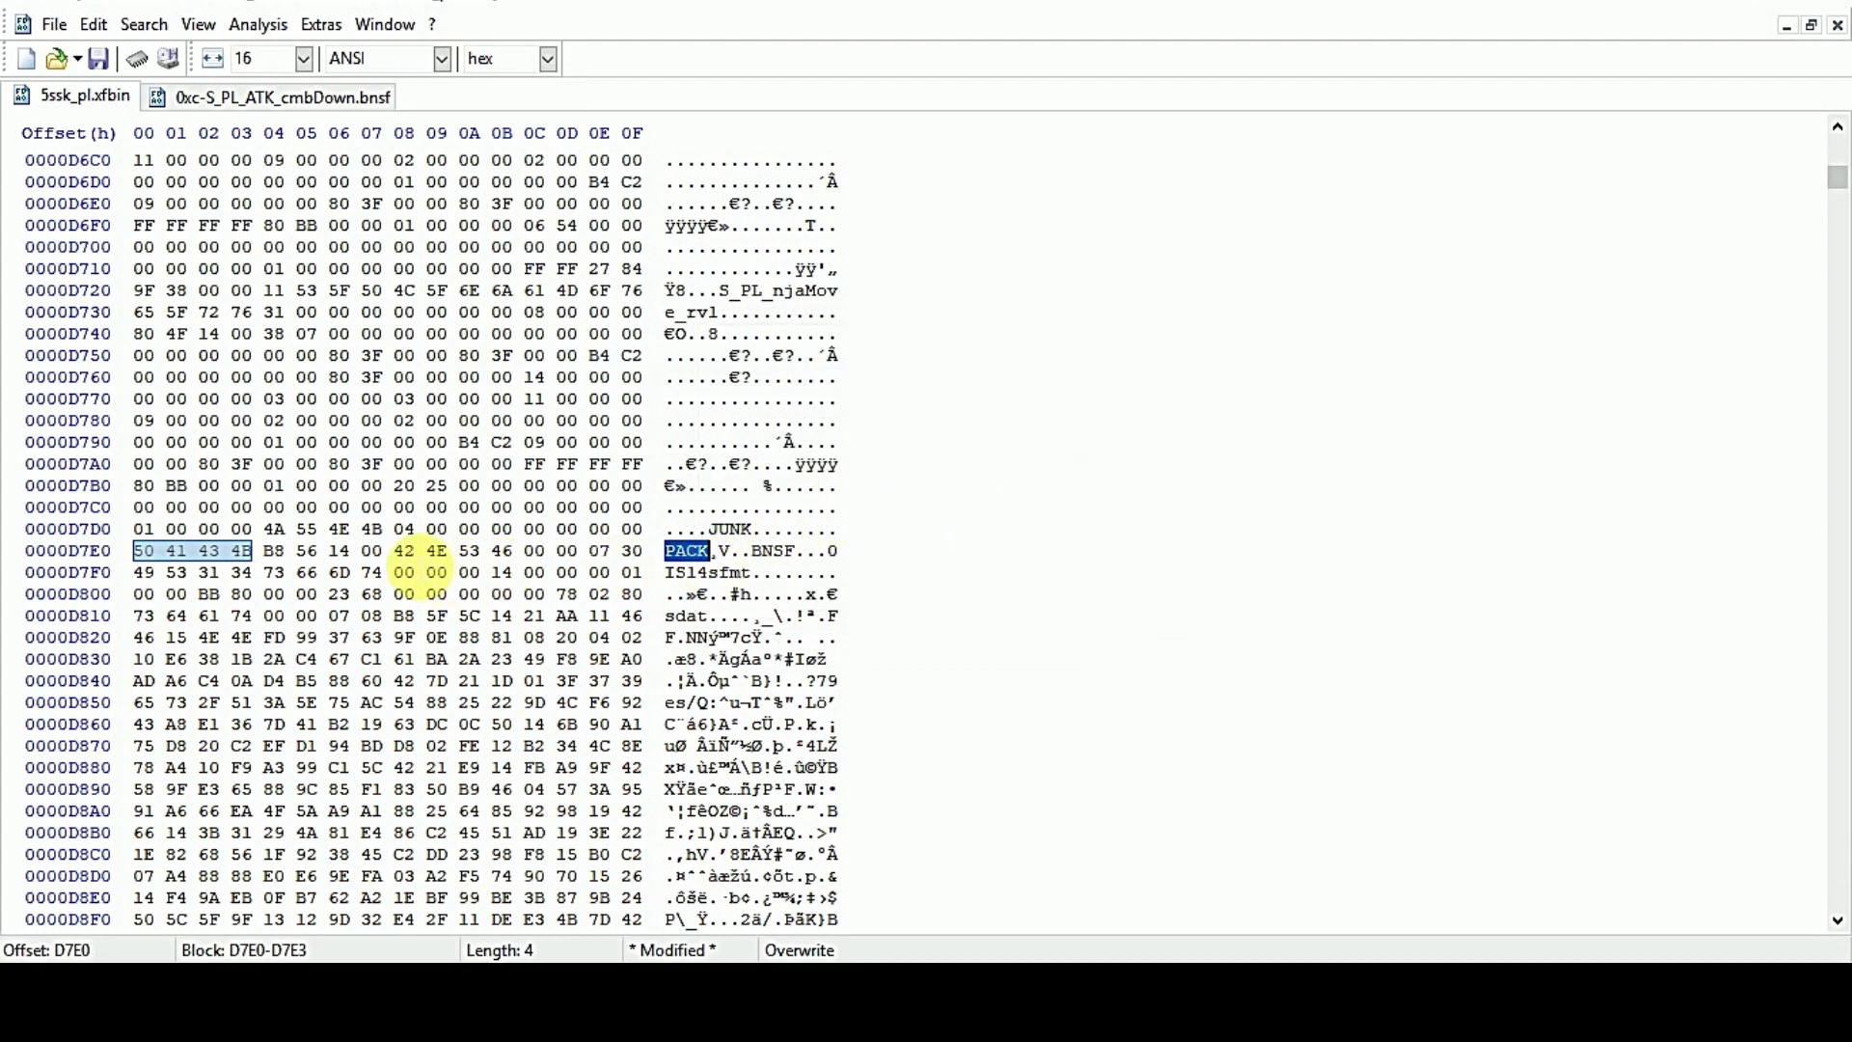
click(754, 551)
key(ctrl+e)
key(Tab)
key(ctrl+v)
click(913, 607)
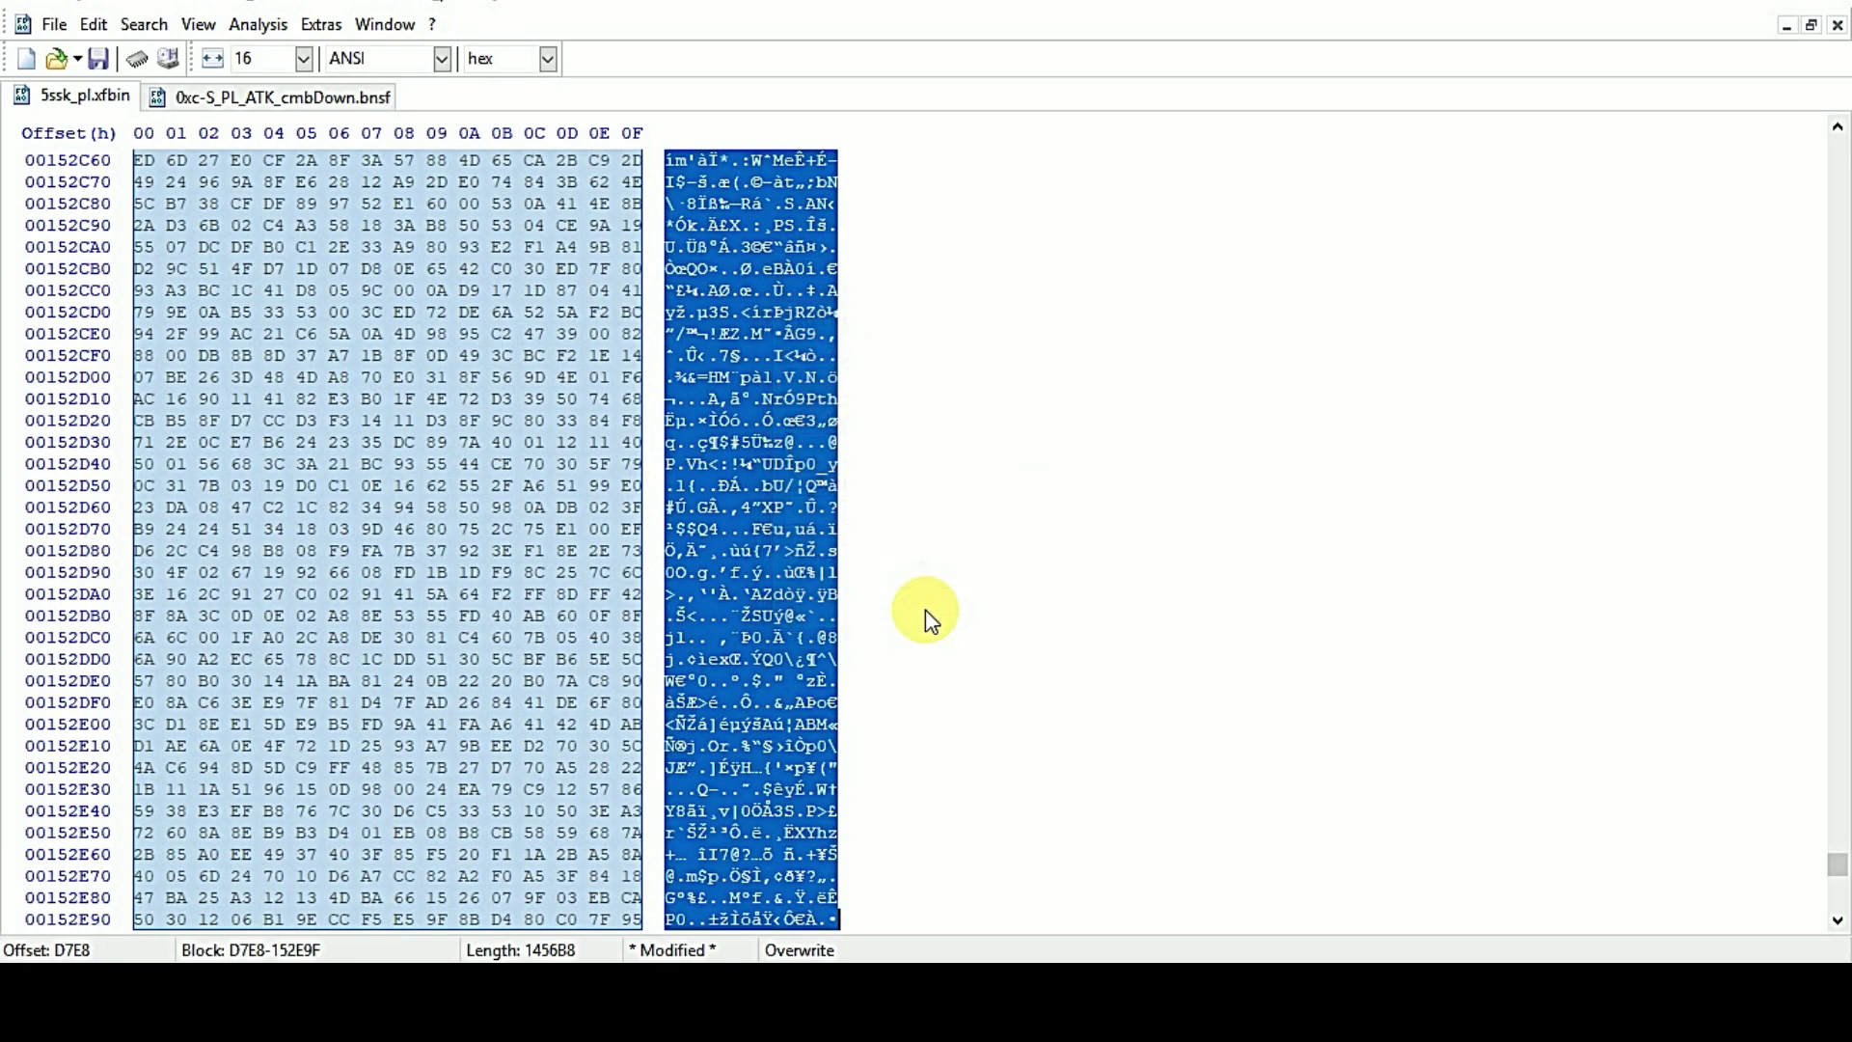
- Find "neutral" again and overwrite the S_PL_ATK_cmbNeutral position bytes at offset 2E68 with B8 56 14
scroll(868, 723, down, 1)
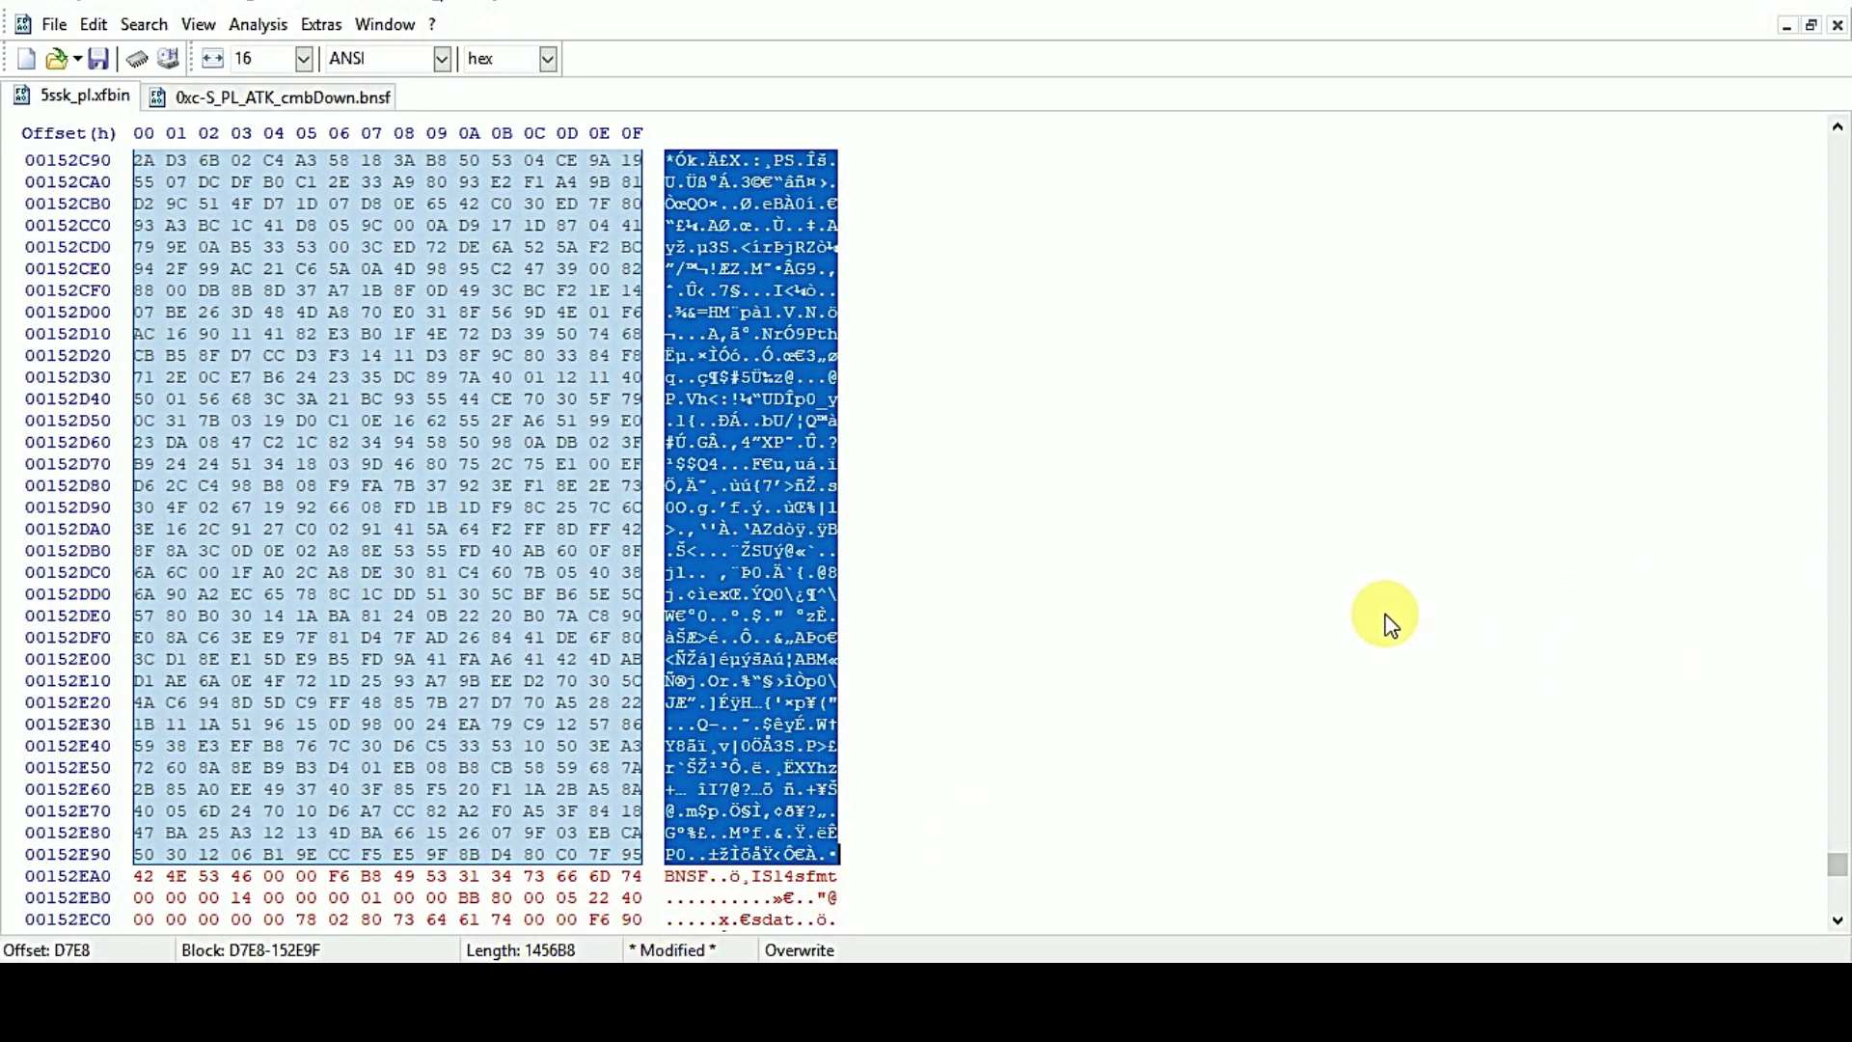
scroll(1324, 527, up, 5)
scroll(1320, 518, up, 13)
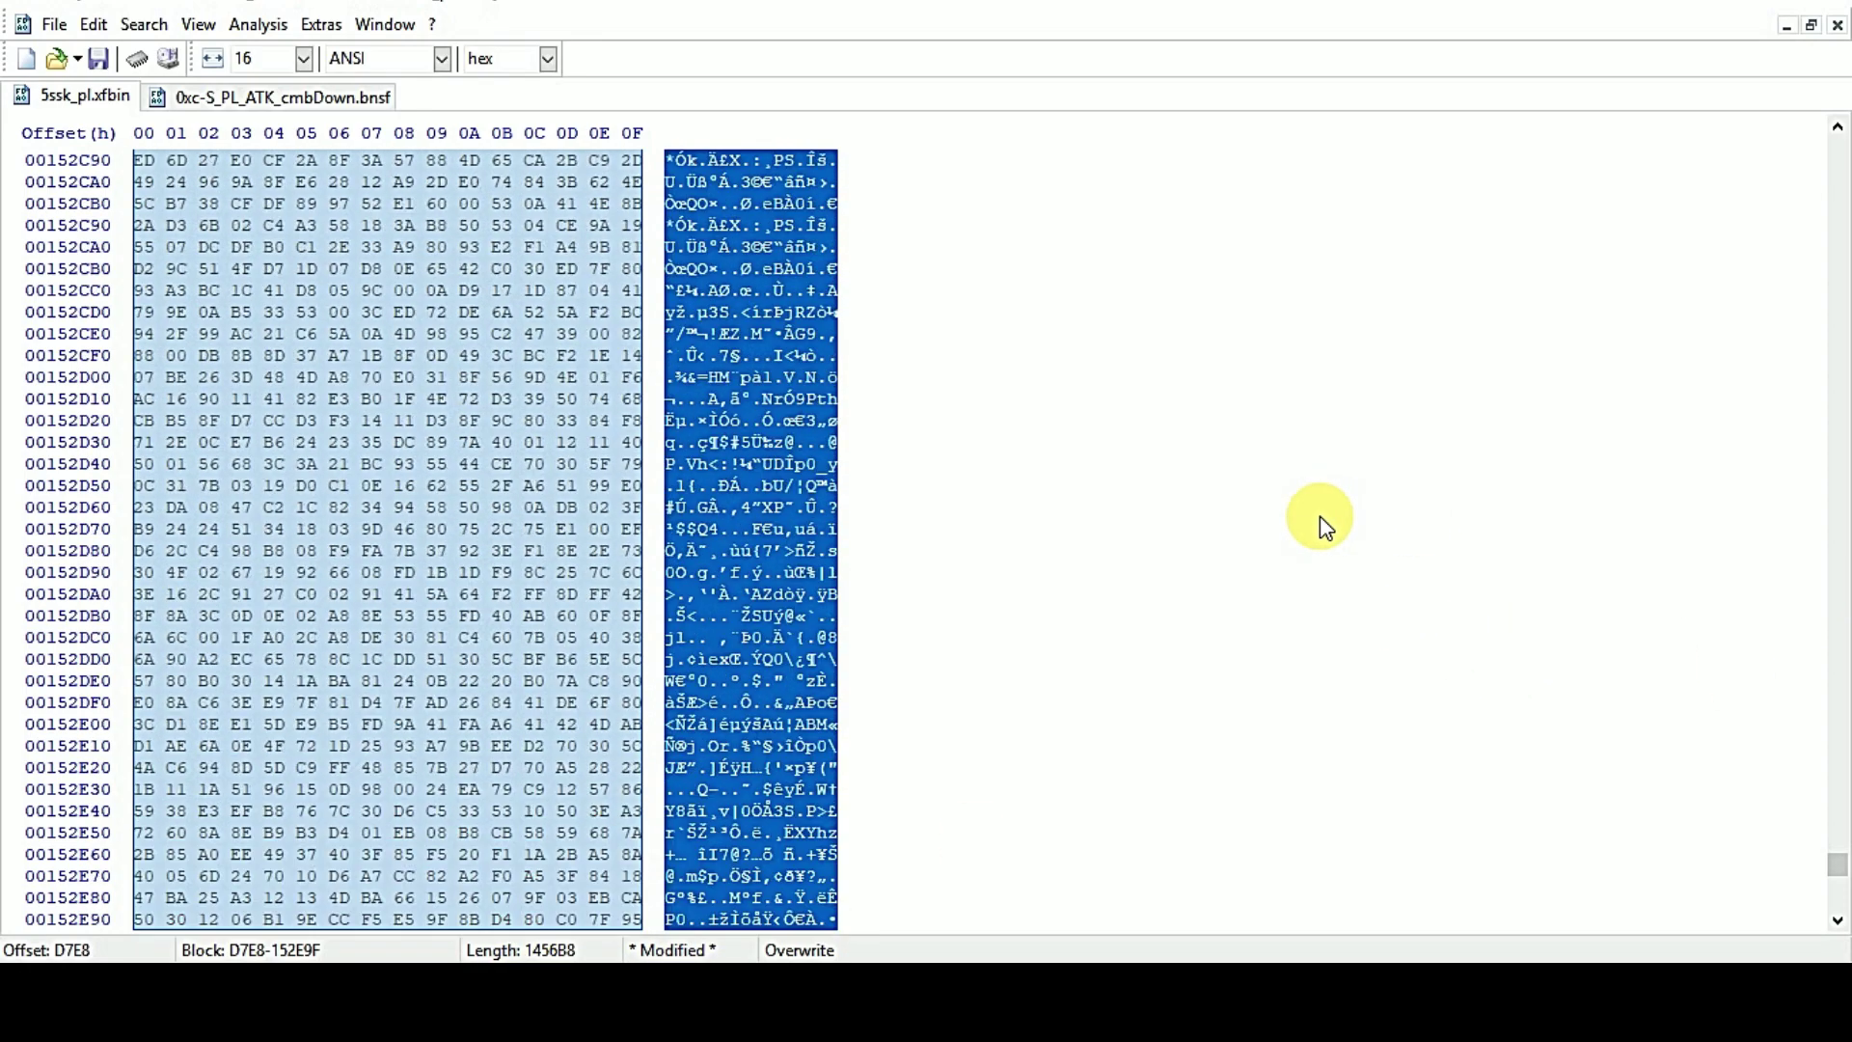
key(ctrl+f)
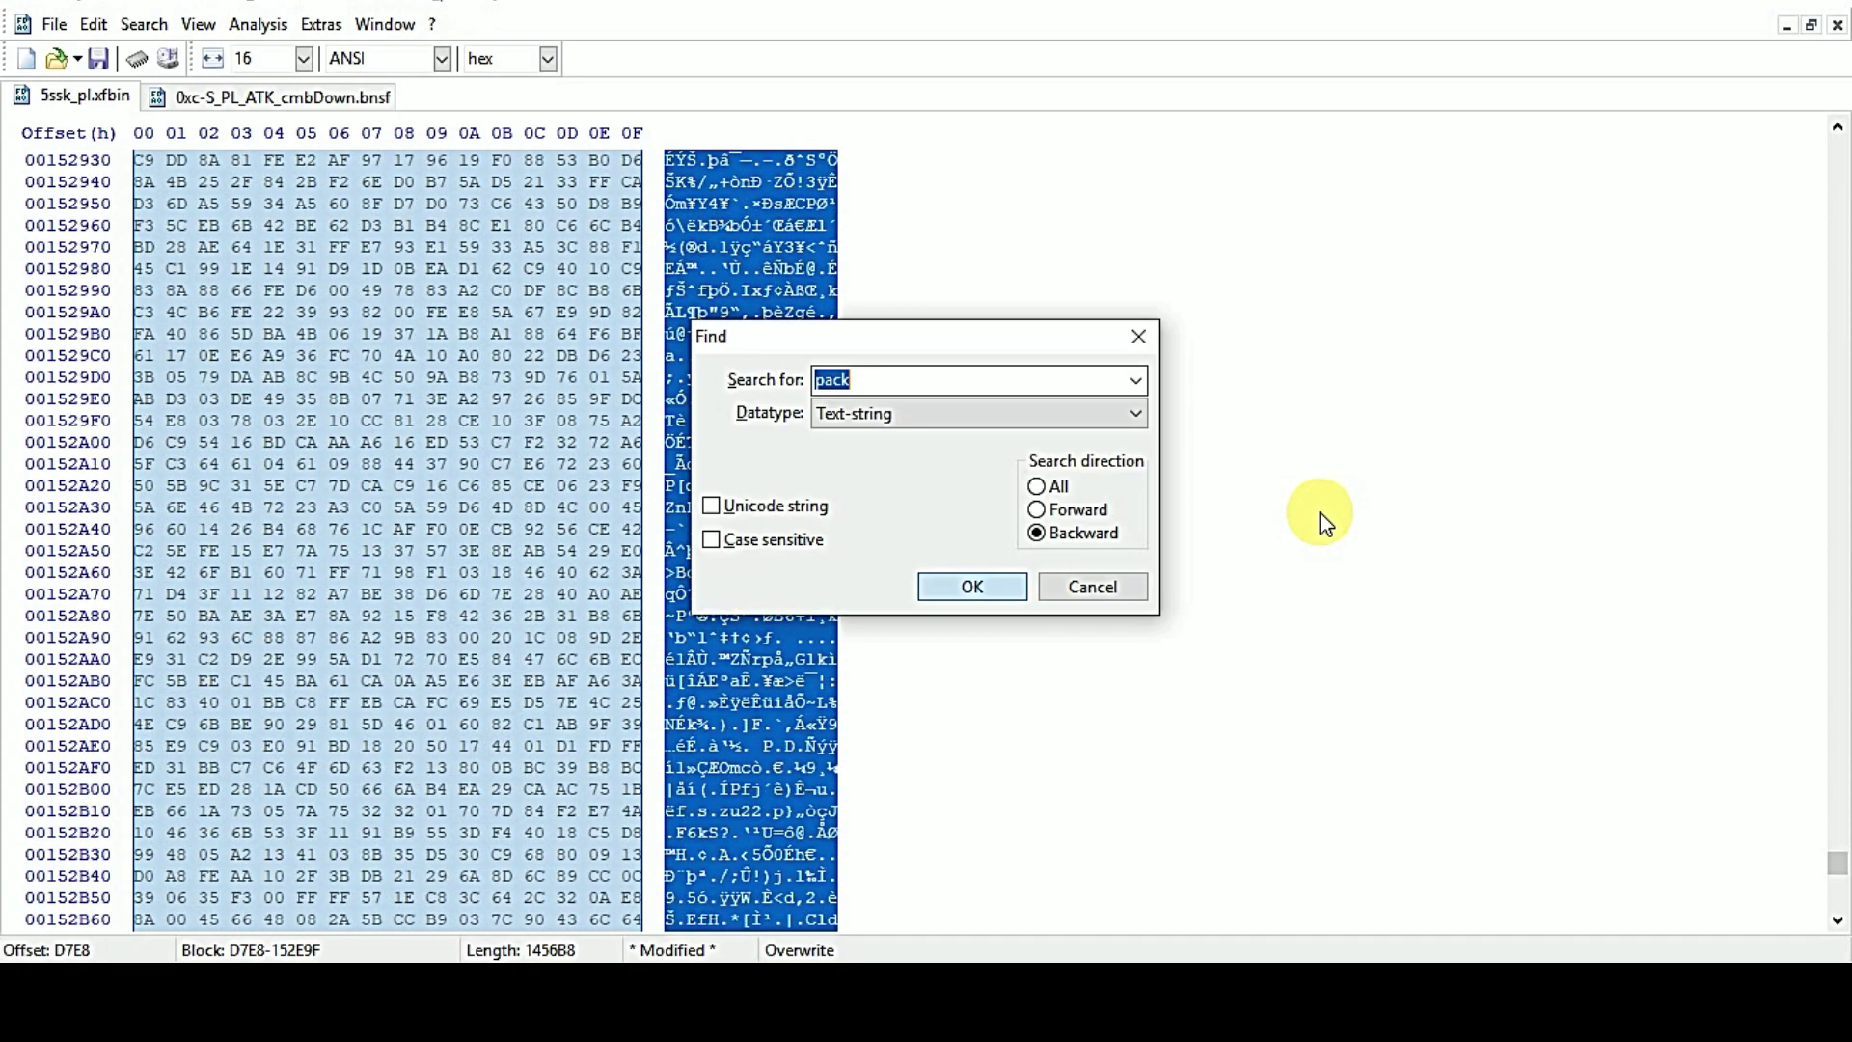
key(Down)
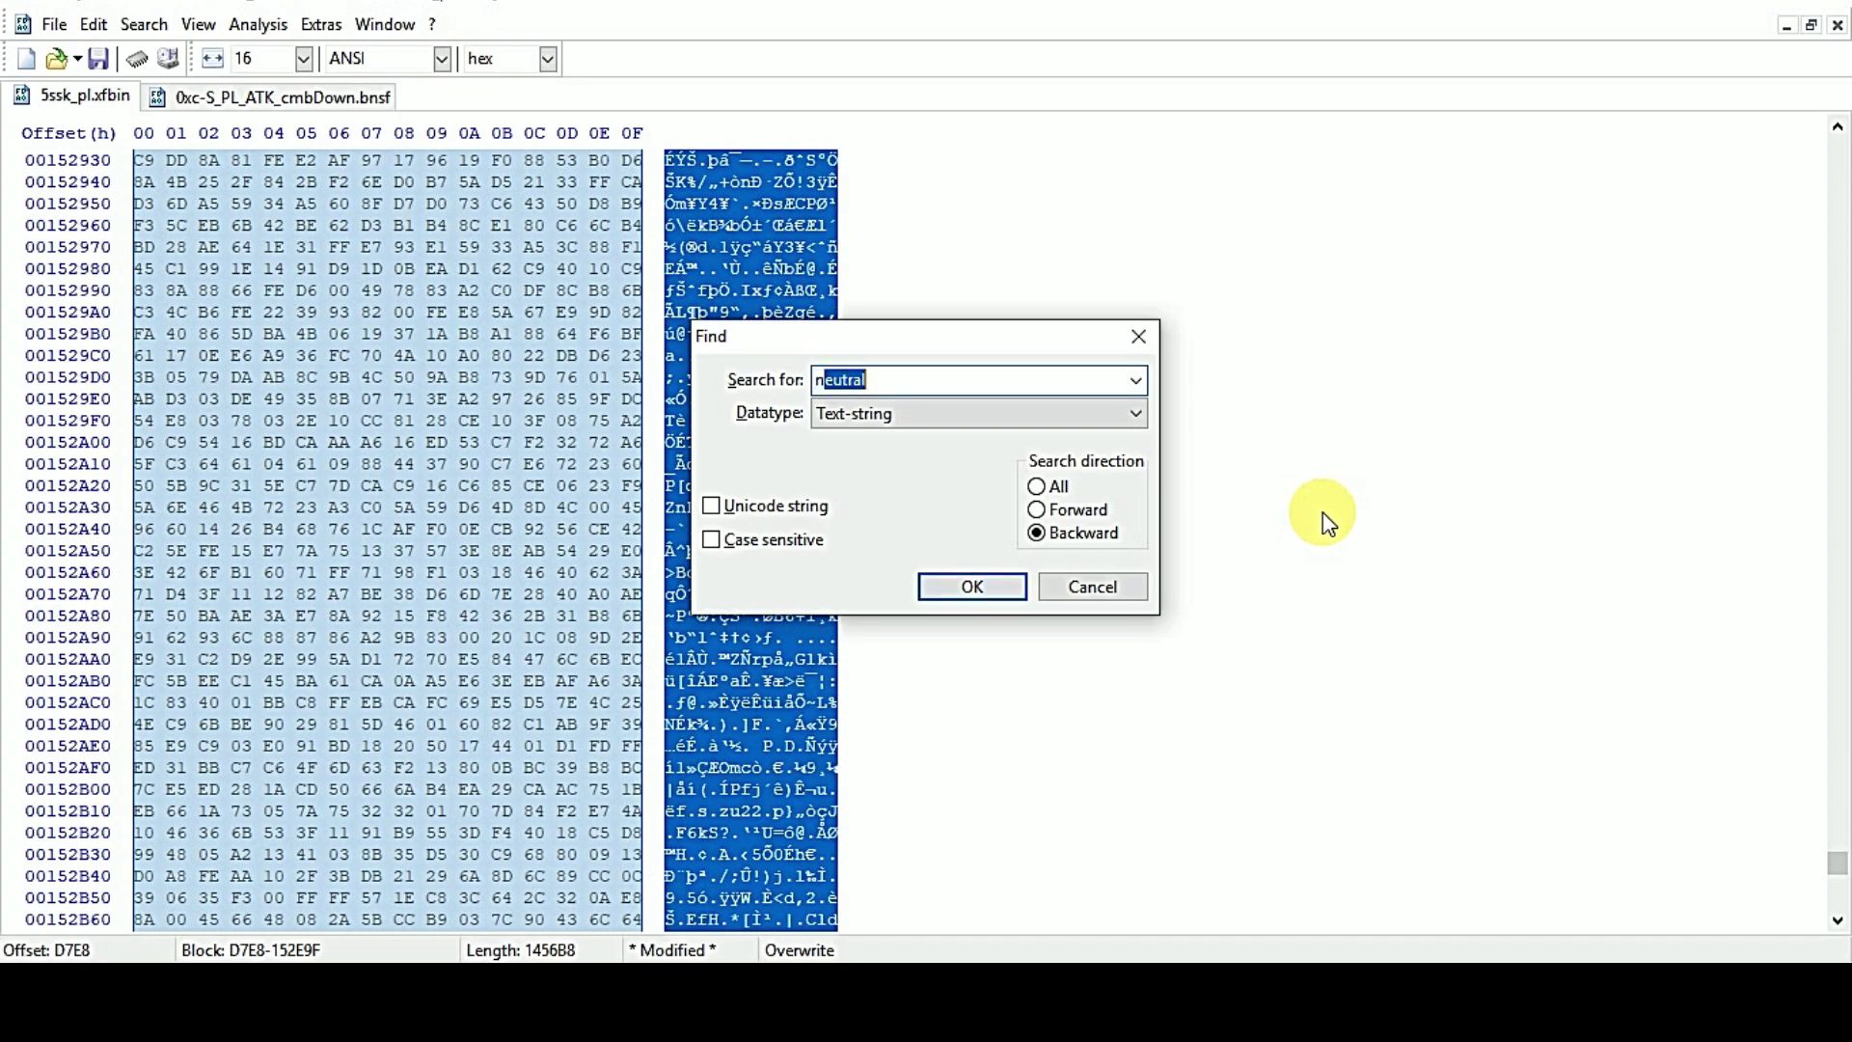
click(1000, 594)
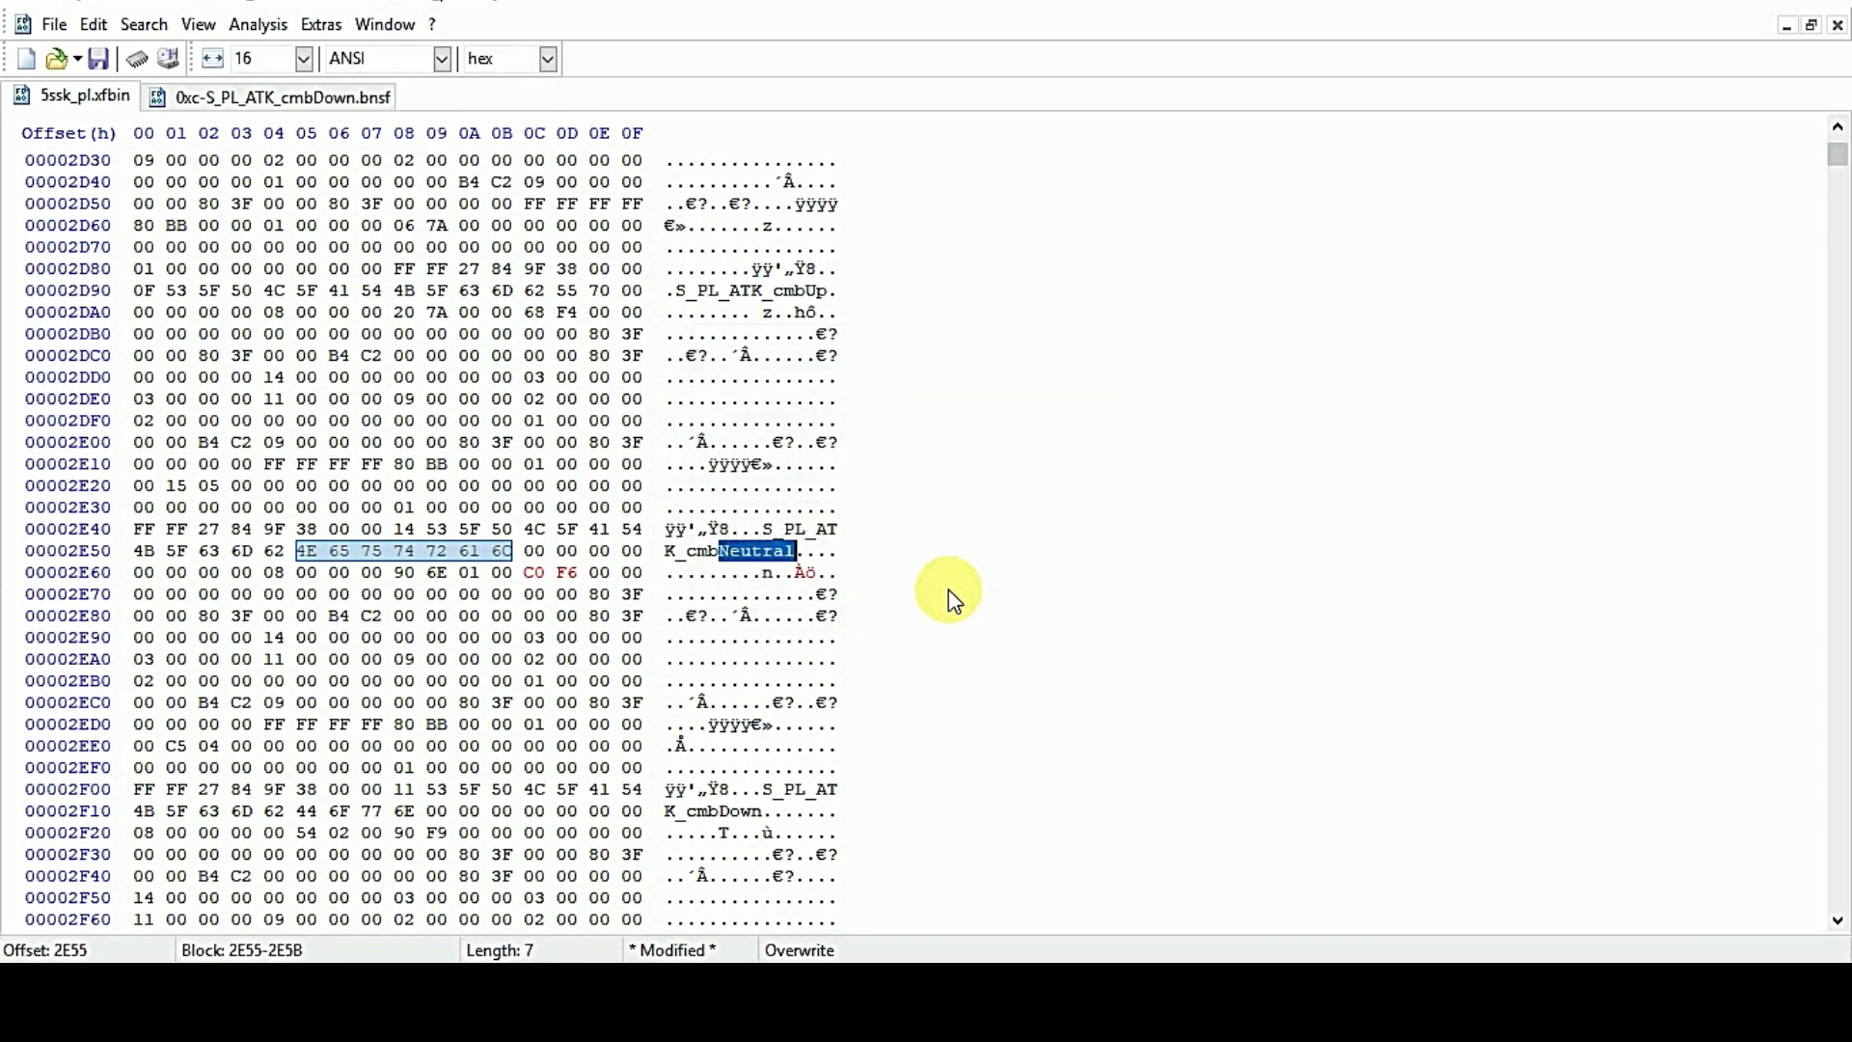
click(397, 573)
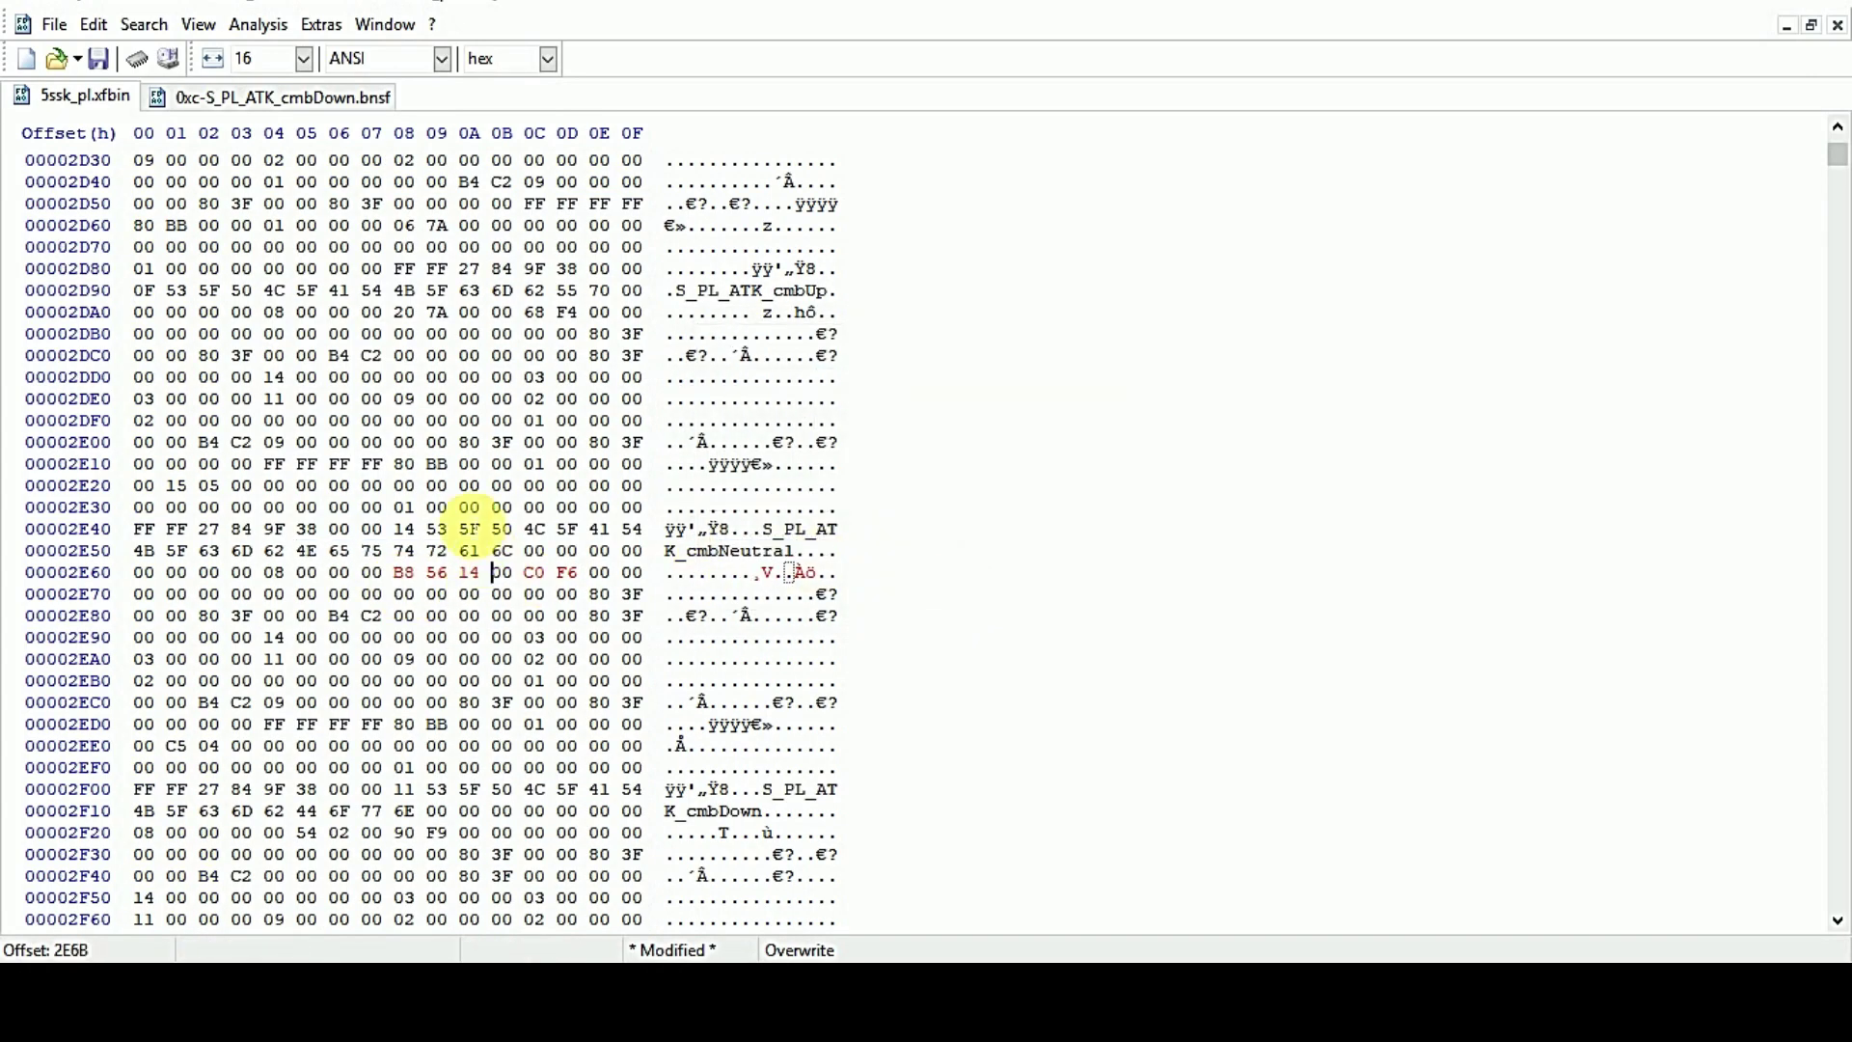
- Copy the offset 16255F of the last inserted sound byte near the end of 5ssk_pl.xfbin
drag(1842, 159, 1833, 888)
scroll(653, 641, up, 6)
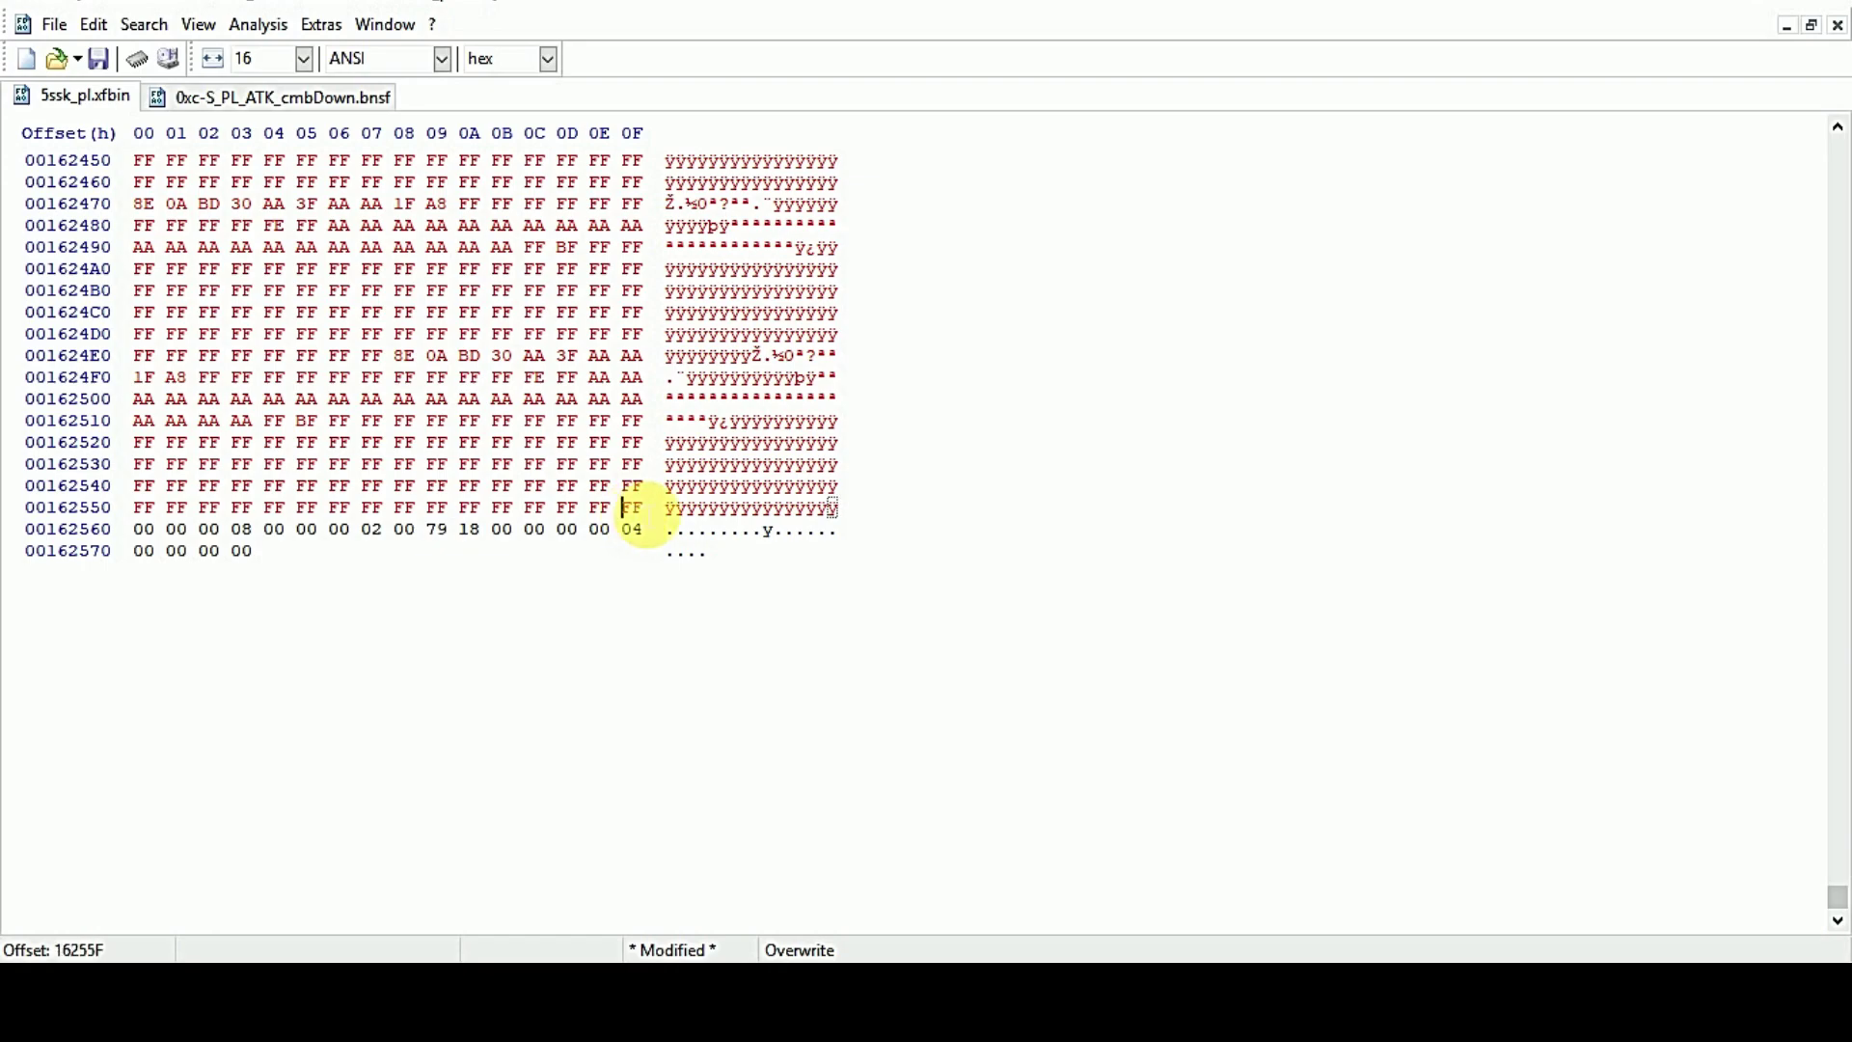
key(ctrl+e)
right_click(1018, 381)
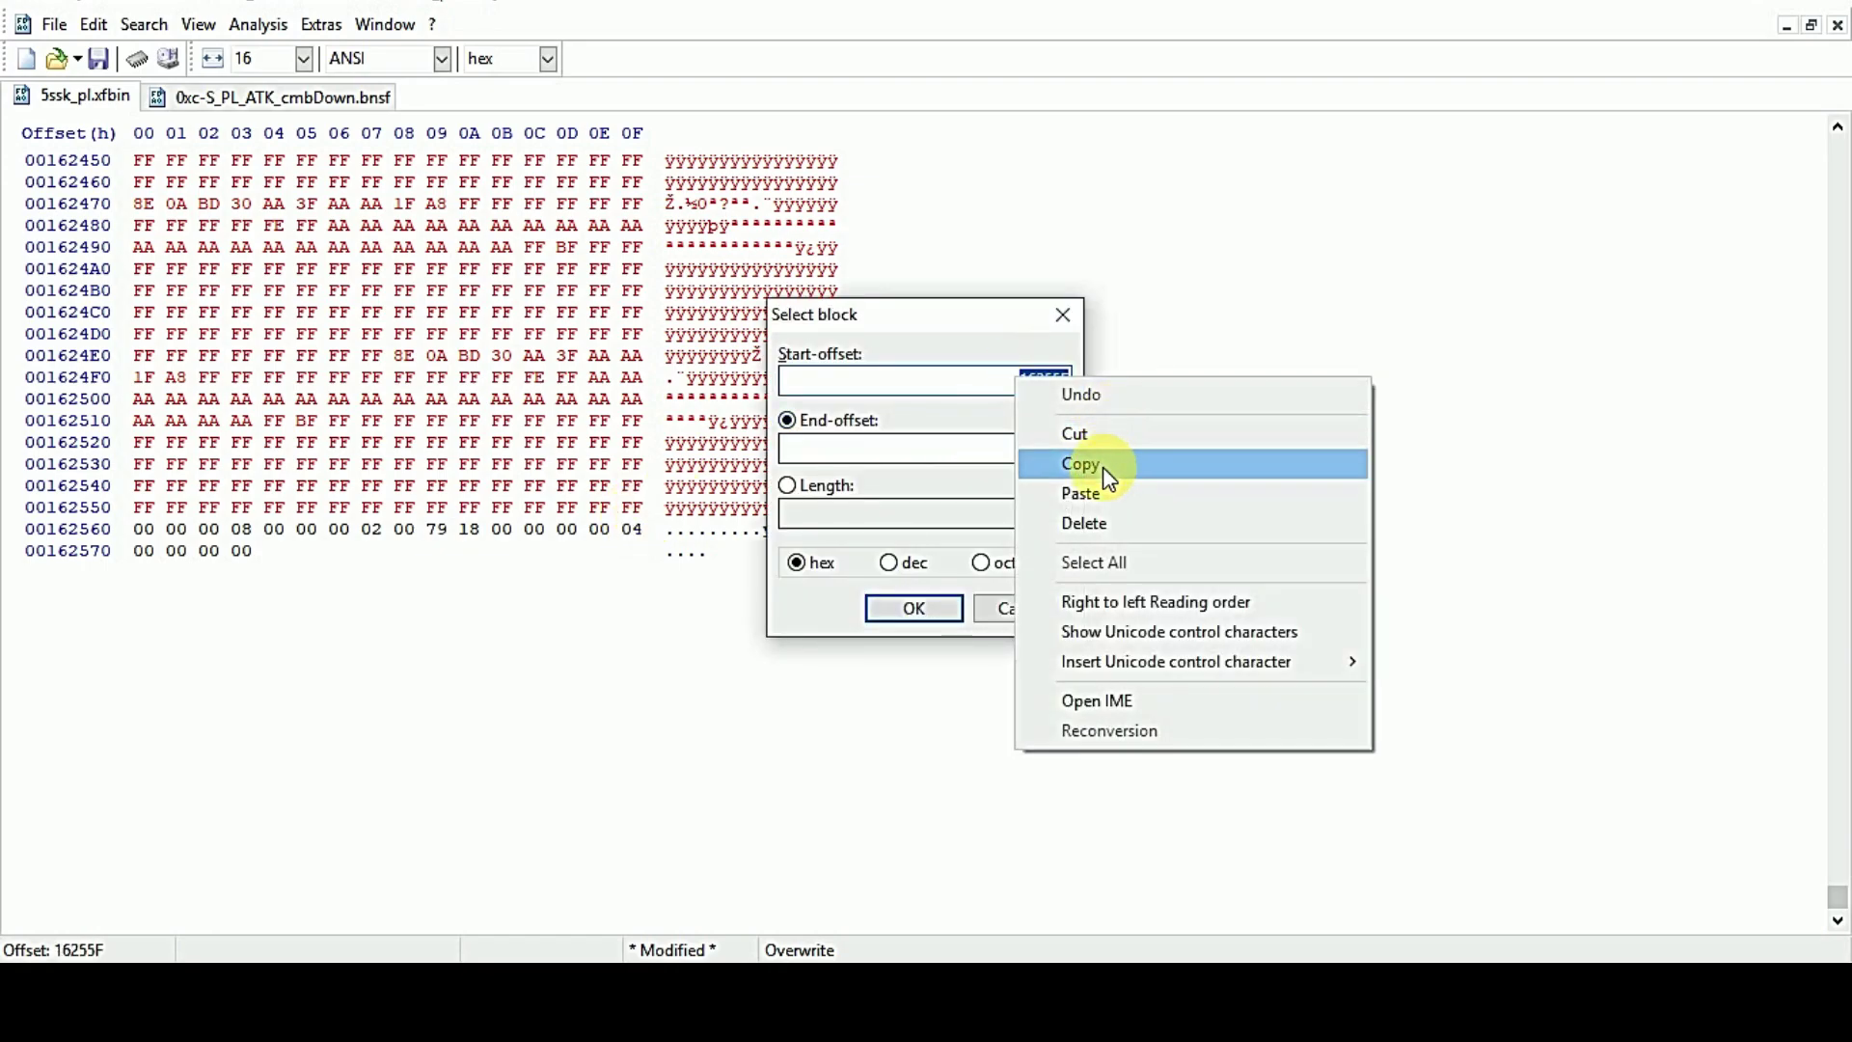
click(1094, 465)
click(1063, 316)
- Search backward for "bnsf" and step through the preceding occurrences in 5ssk_pl.xfbin
key(ctrl+f)
text(bnsf)
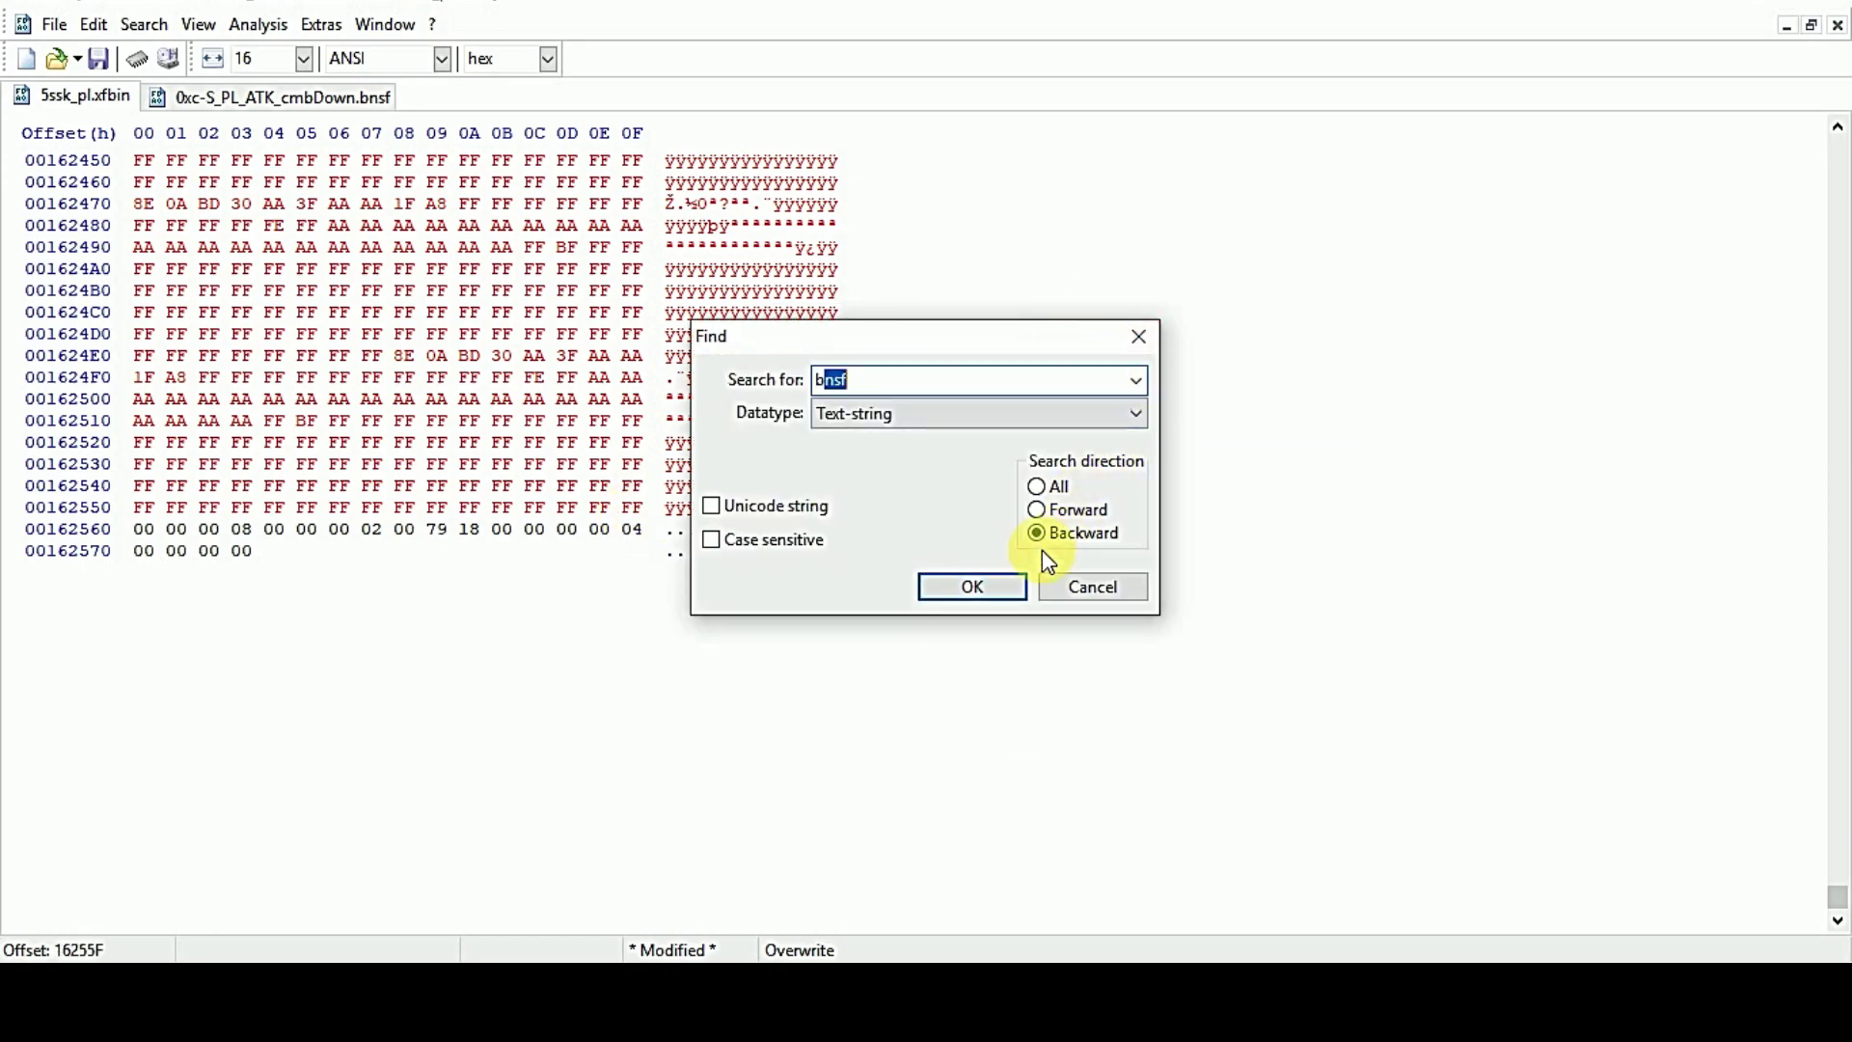
click(994, 596)
key(F3)
key(F3)
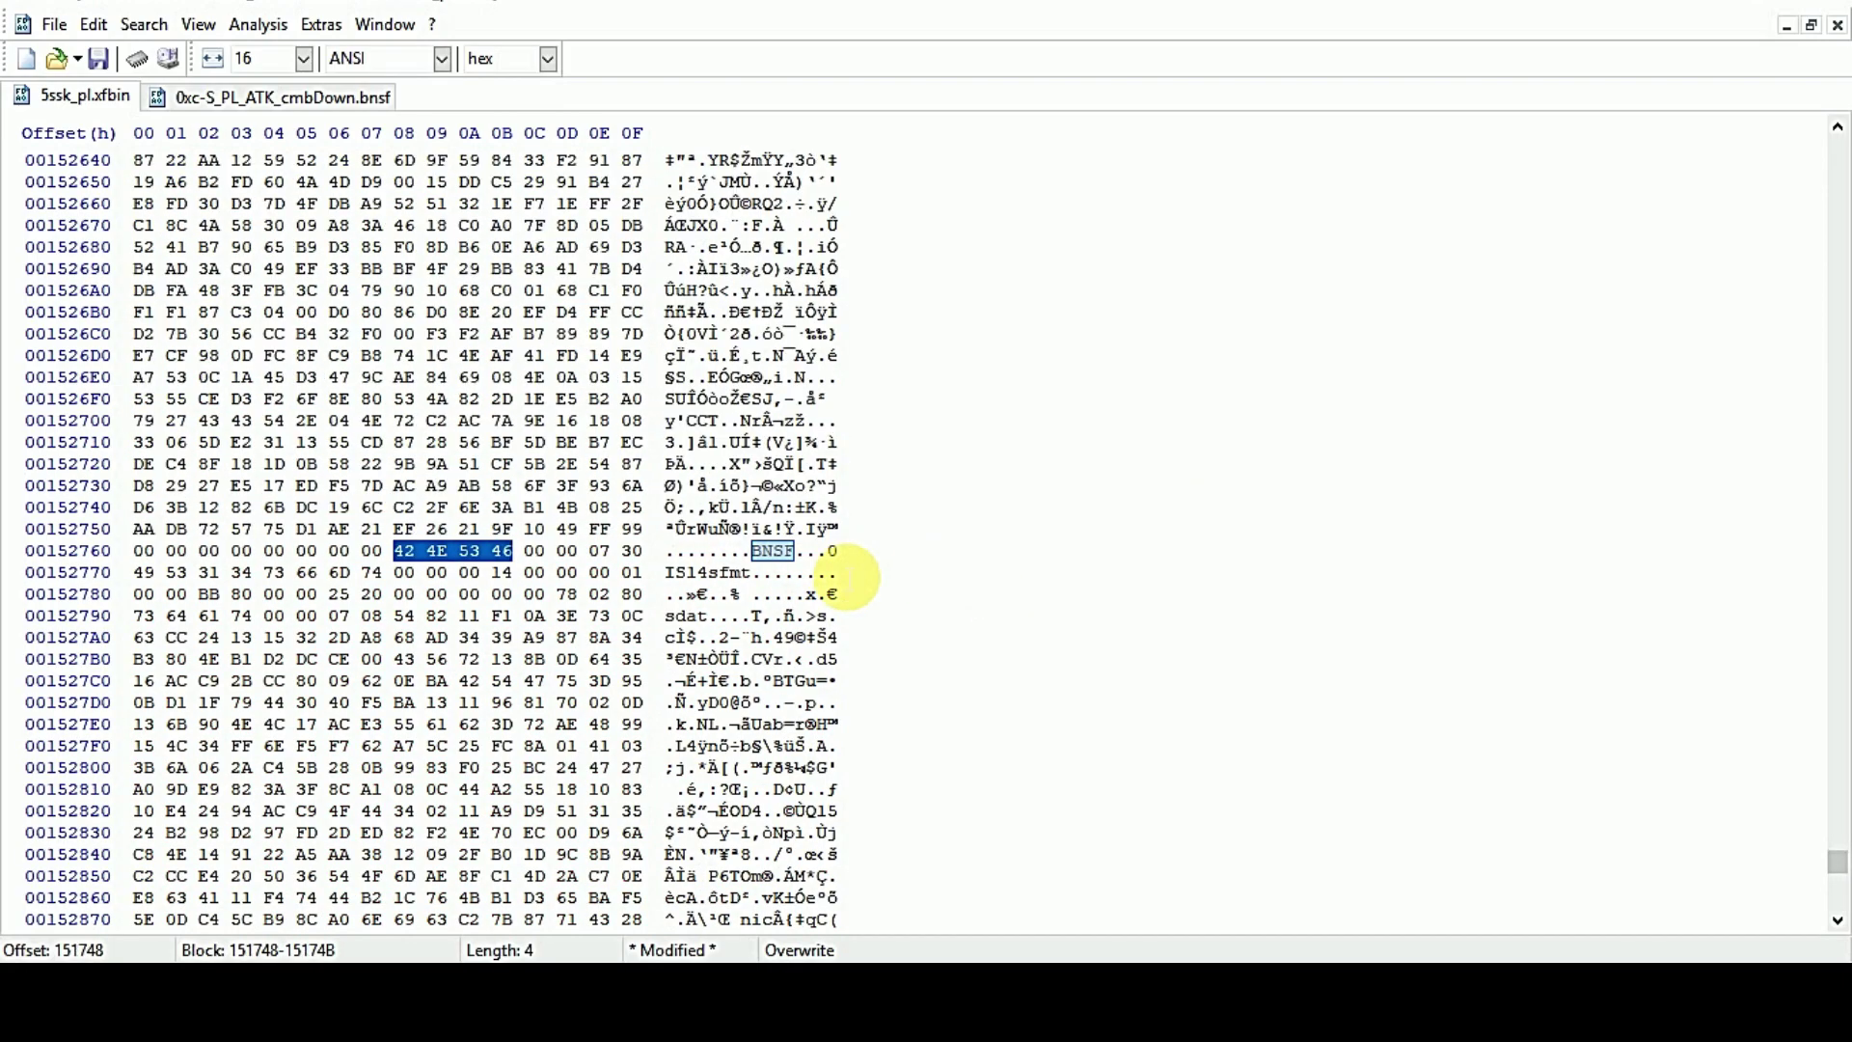